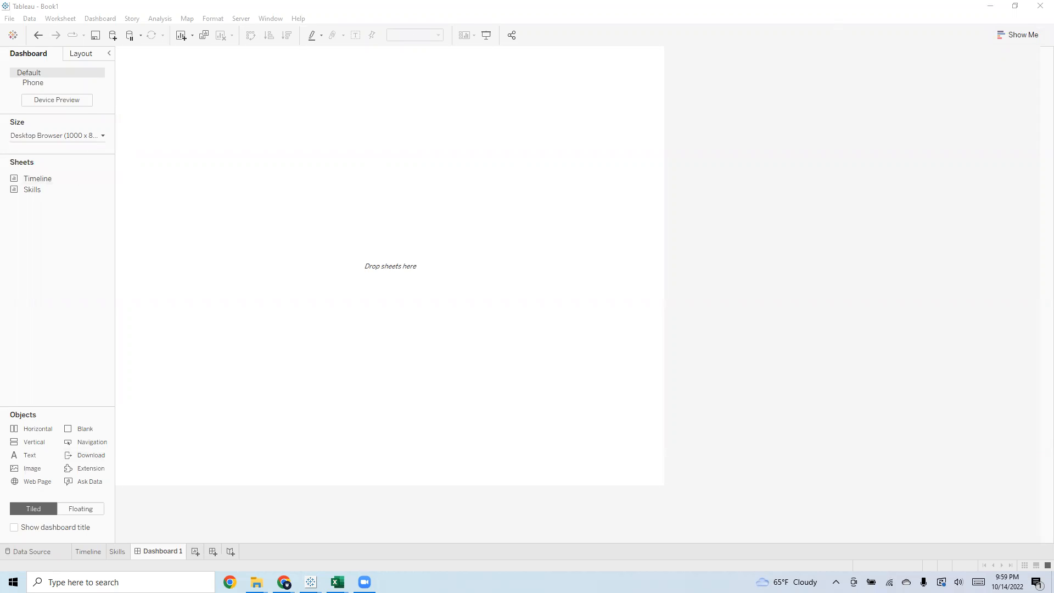
Set the dashboard to a custom fixed size of 1300 px wide by 820 px high
click(47, 136)
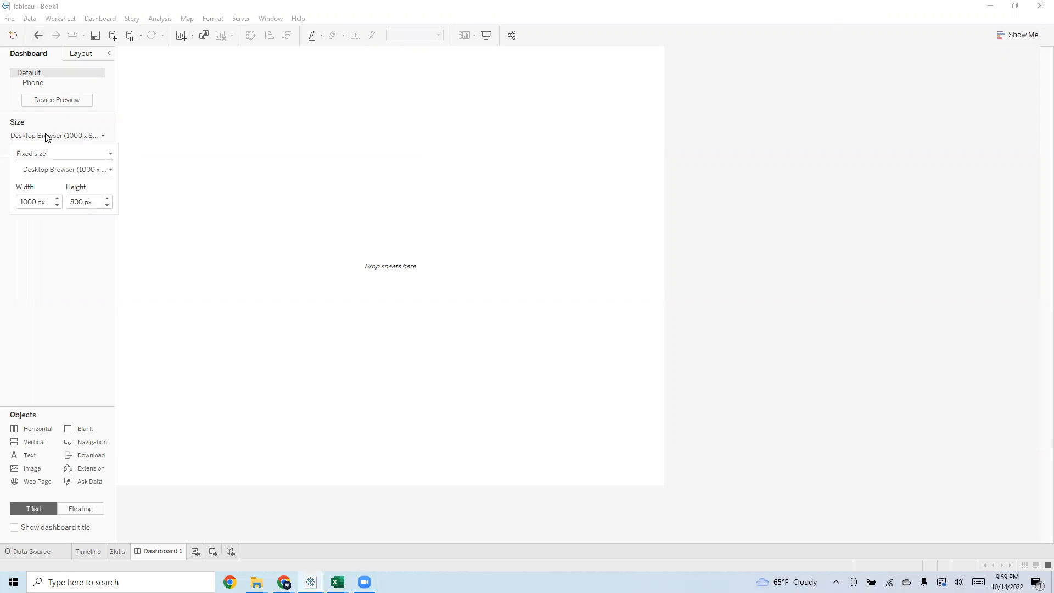
drag(33, 201, 18, 202)
text(13)
click(87, 200)
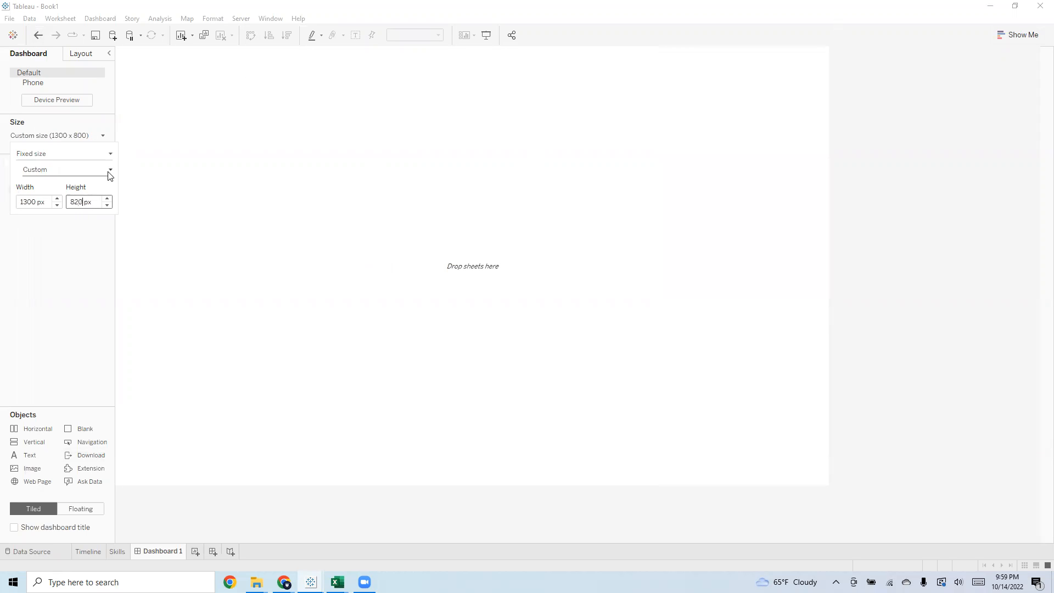
click(28, 289)
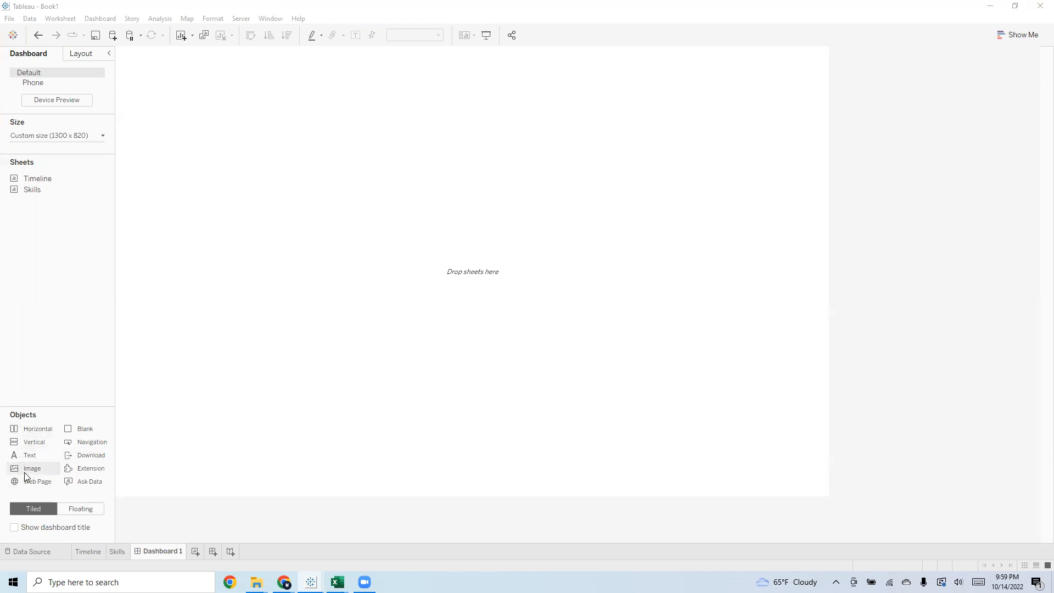
Add a tiled image object to the empty dashboard and browse for its file in Documents > My Tableau Repository > Shapes > Resume
drag(25, 473, 144, 396)
drag(278, 288, 277, 287)
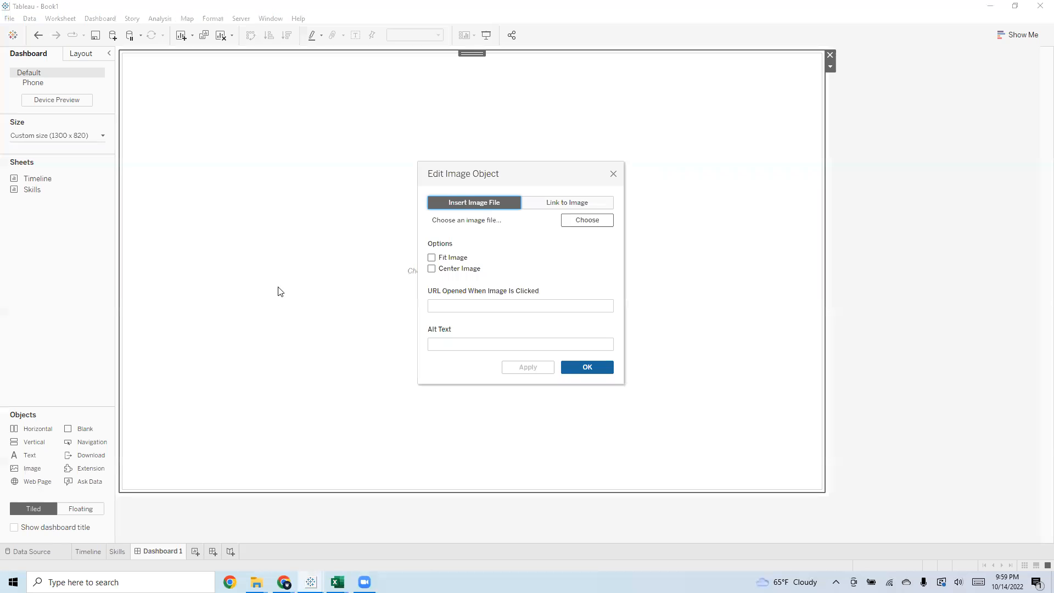
click(583, 221)
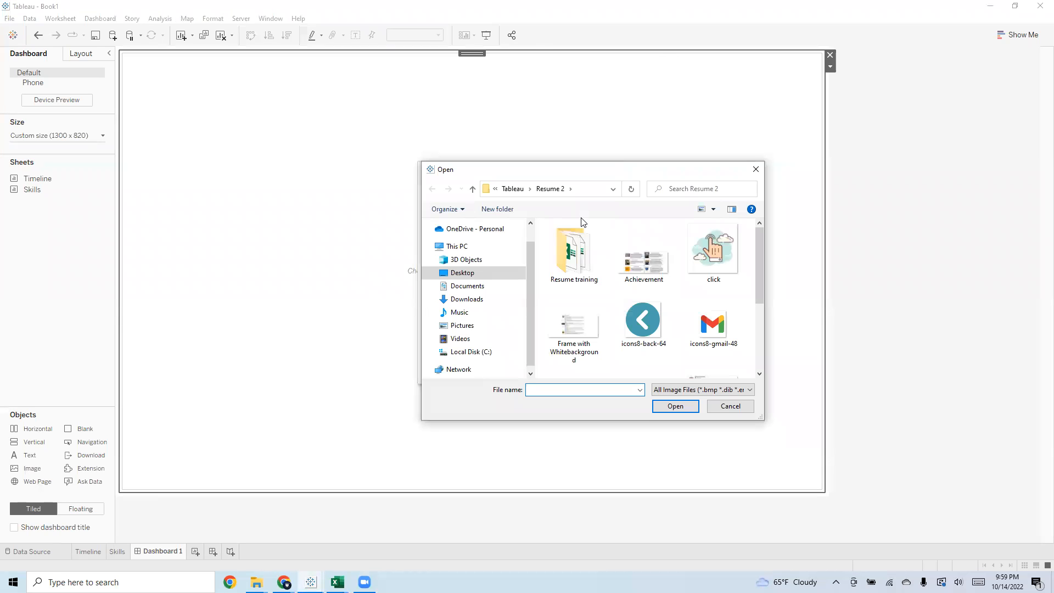
scroll(638, 258, down, 3)
scroll(730, 307, up, 3)
scroll(725, 314, down, 3)
scroll(725, 314, up, 3)
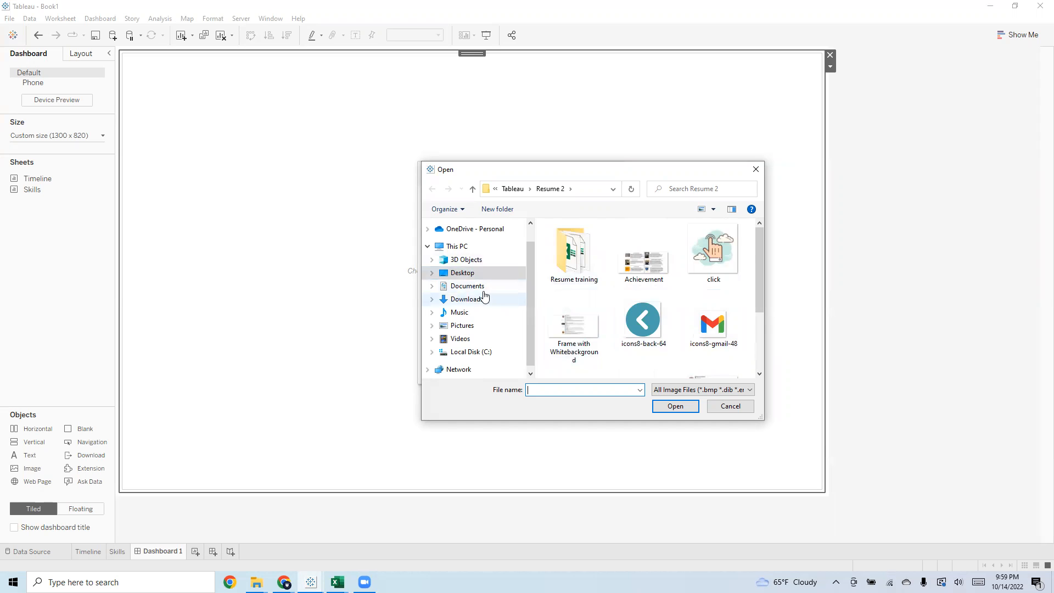
click(471, 286)
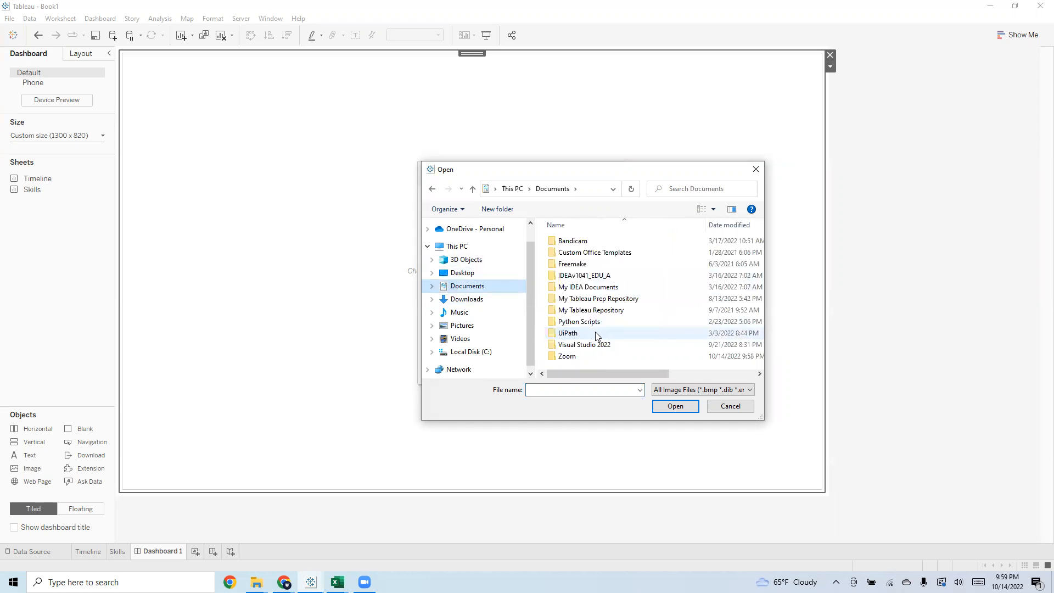
double_click(593, 310)
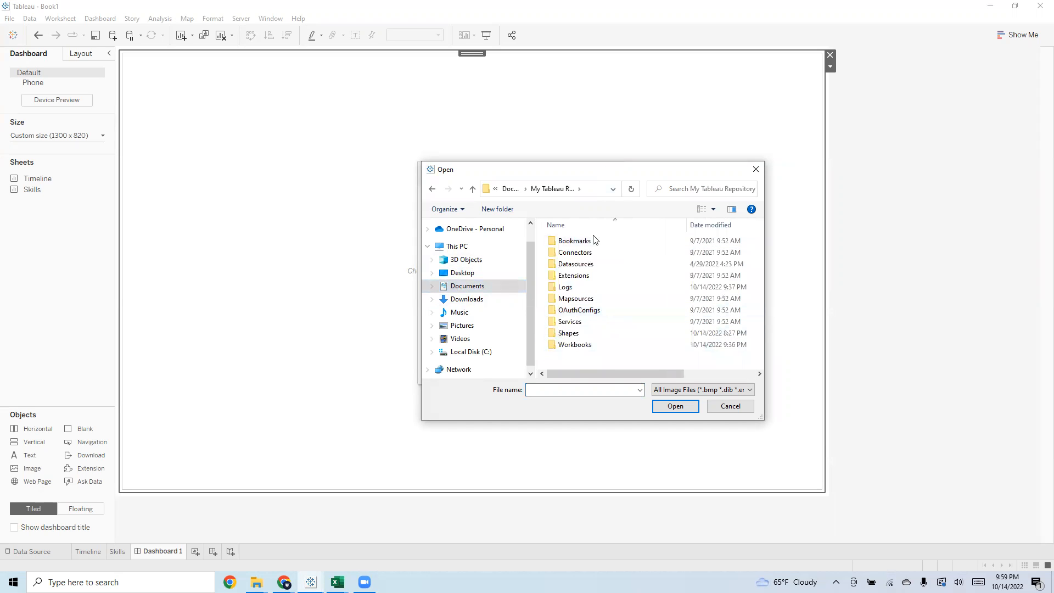
double_click(601, 333)
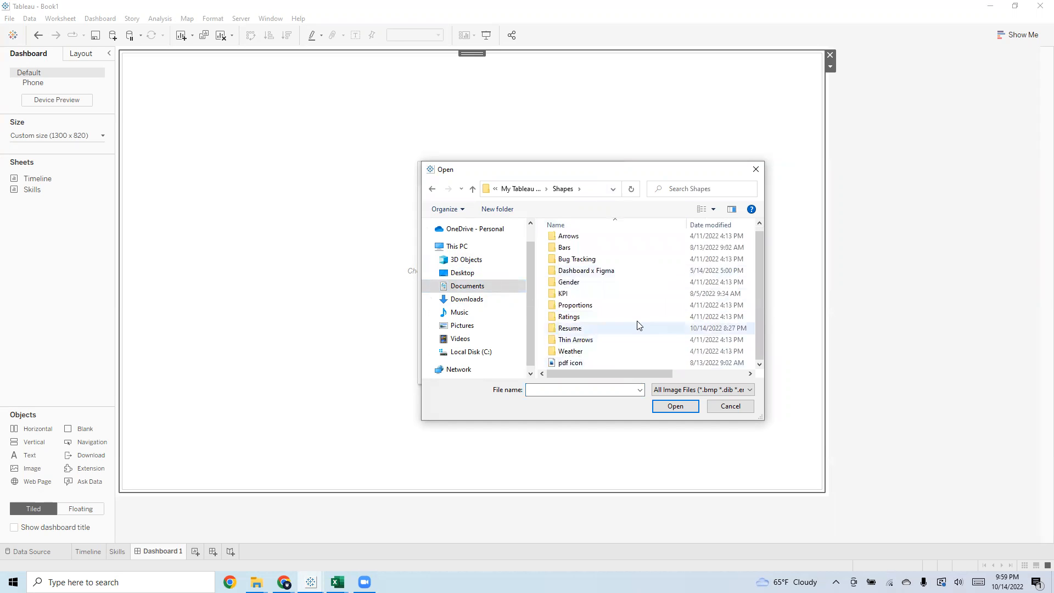
double_click(577, 328)
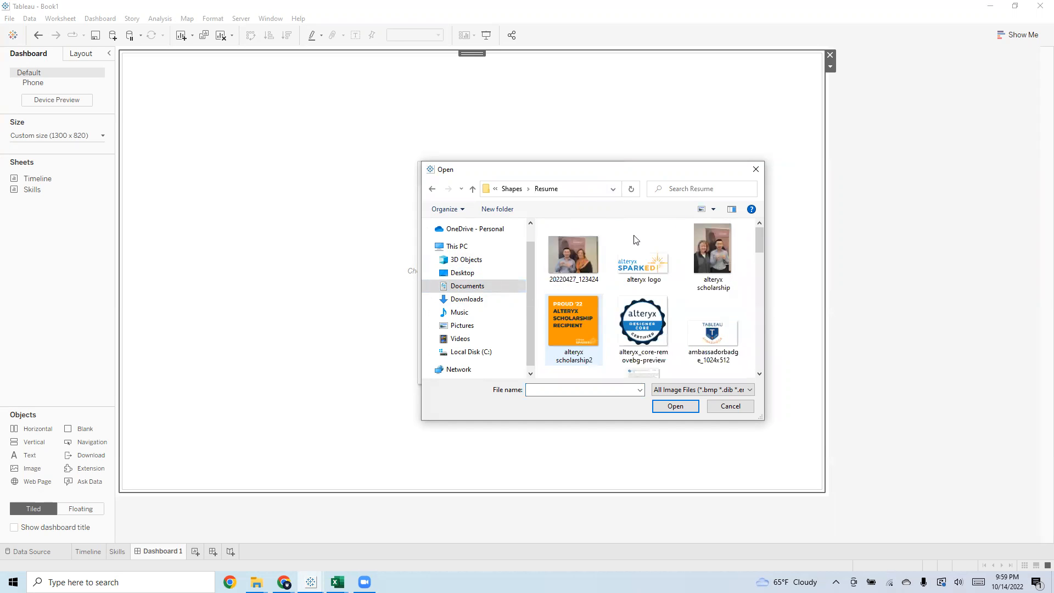
Insert Frame 3.png as the dashboard's background image with Fit Image enabled
scroll(644, 301, down, 5)
scroll(657, 306, down, 2)
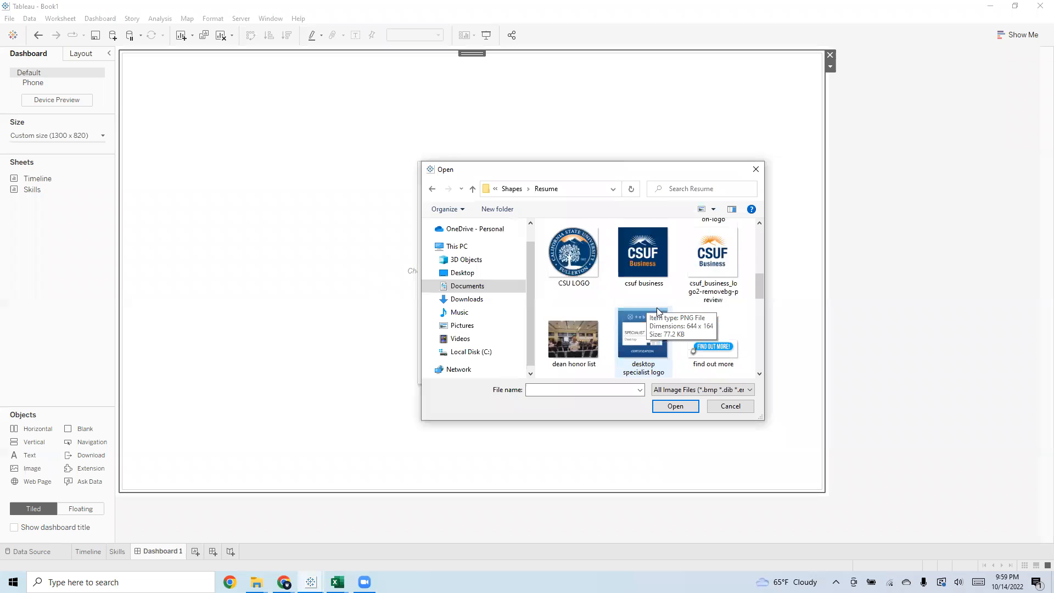
scroll(658, 310, down, 4)
scroll(656, 280, up, 2)
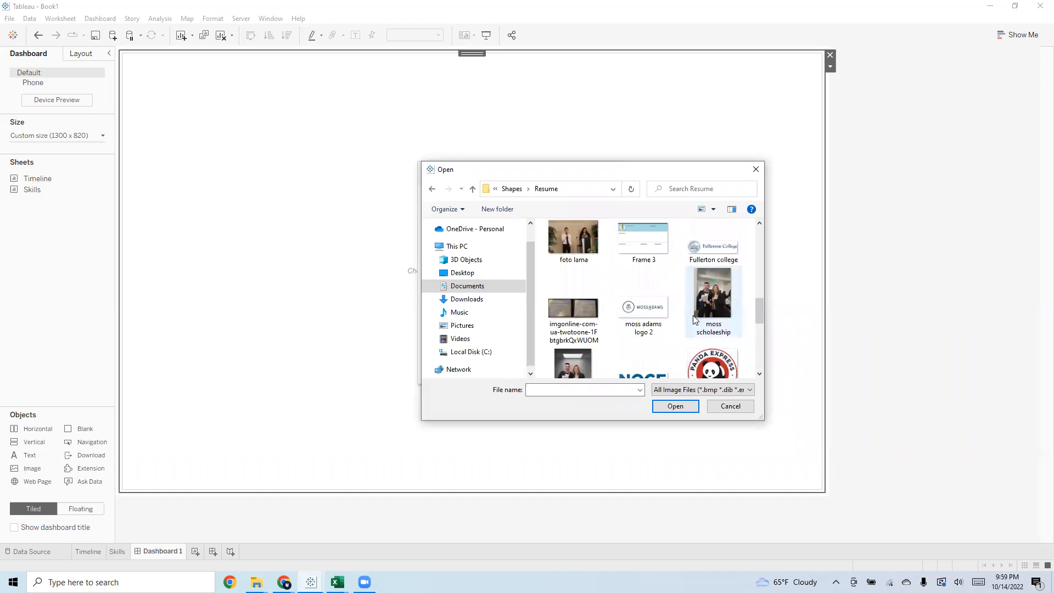
double_click(655, 253)
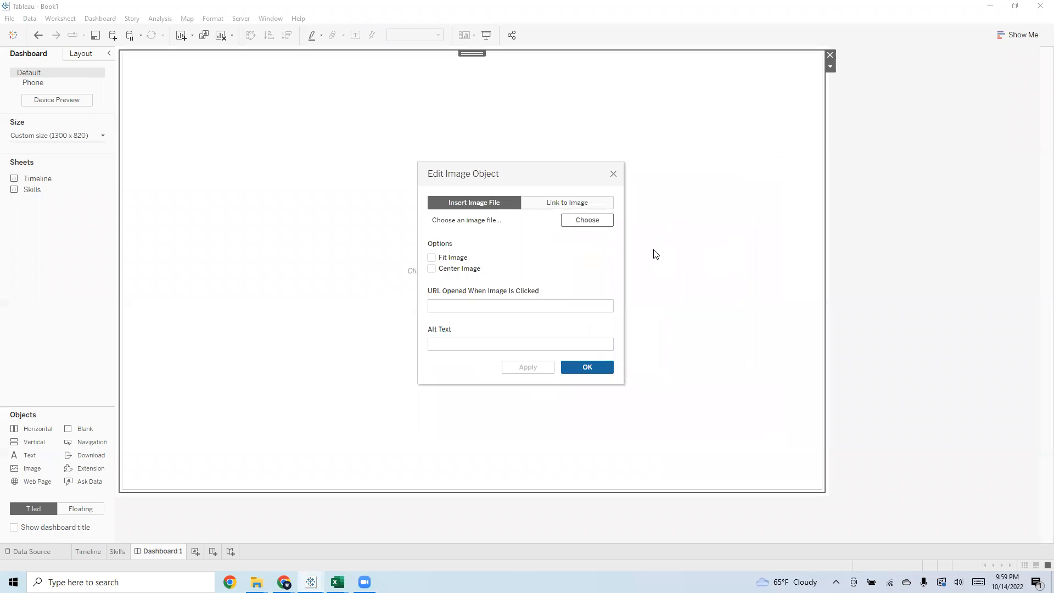
click(457, 260)
click(587, 366)
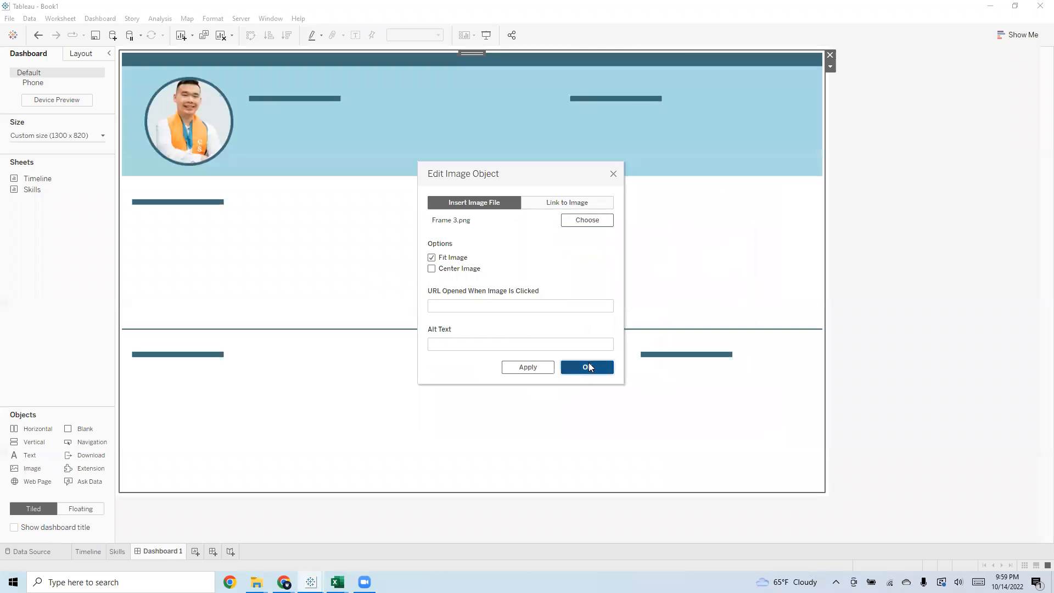
click(906, 203)
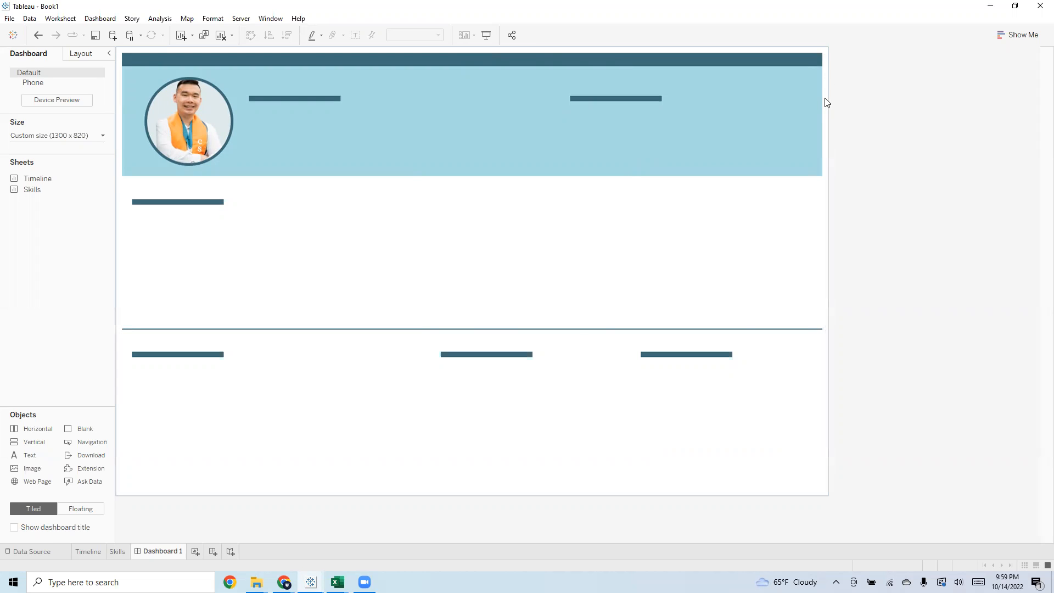
Set the background image's outer padding to 0 on all sides
click(694, 52)
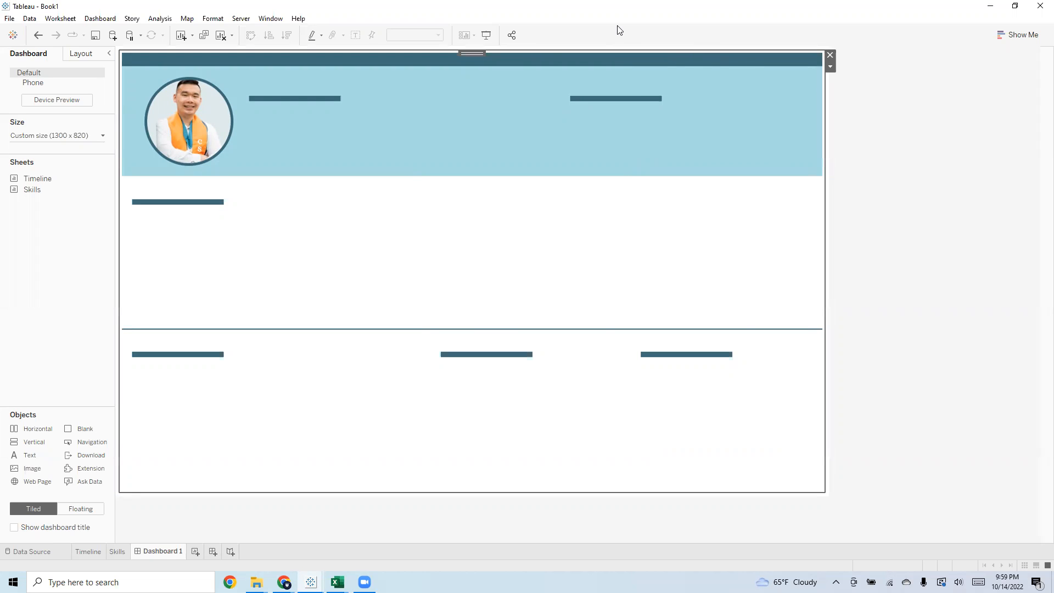
click(81, 54)
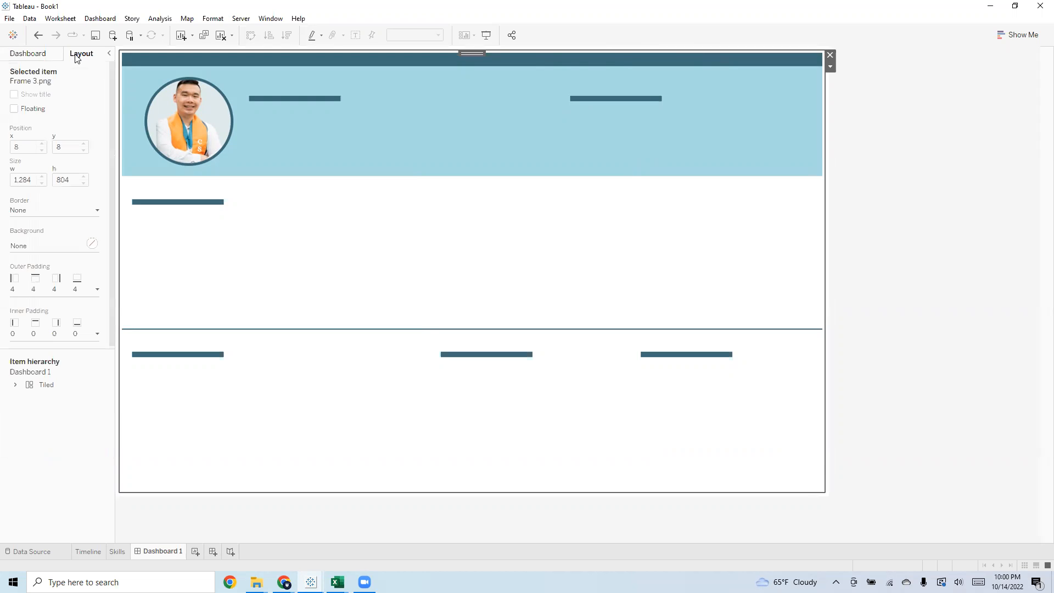
click(57, 292)
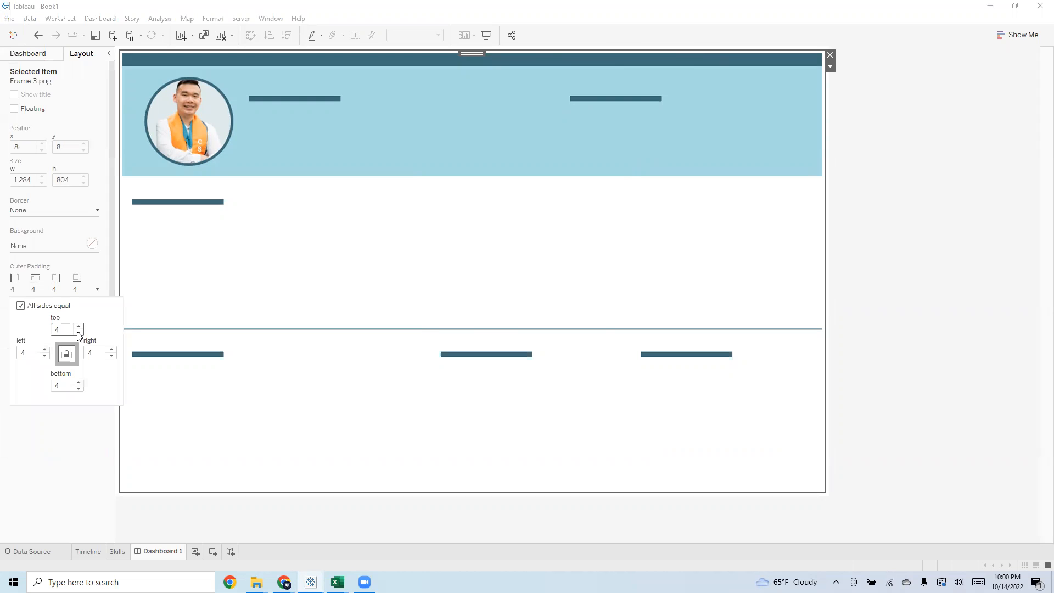
click(79, 333)
click(79, 332)
click(79, 333)
click(79, 332)
click(58, 448)
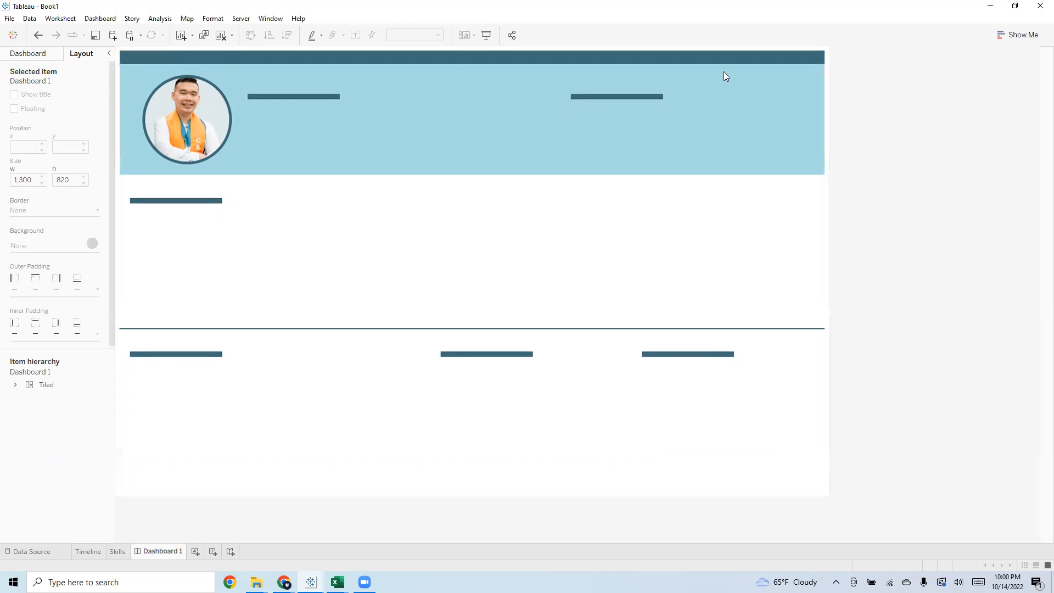
Place the Timeline sheet as a floating object across the full dashboard width, between the middle heading bar and the horizontal divider line
click(36, 54)
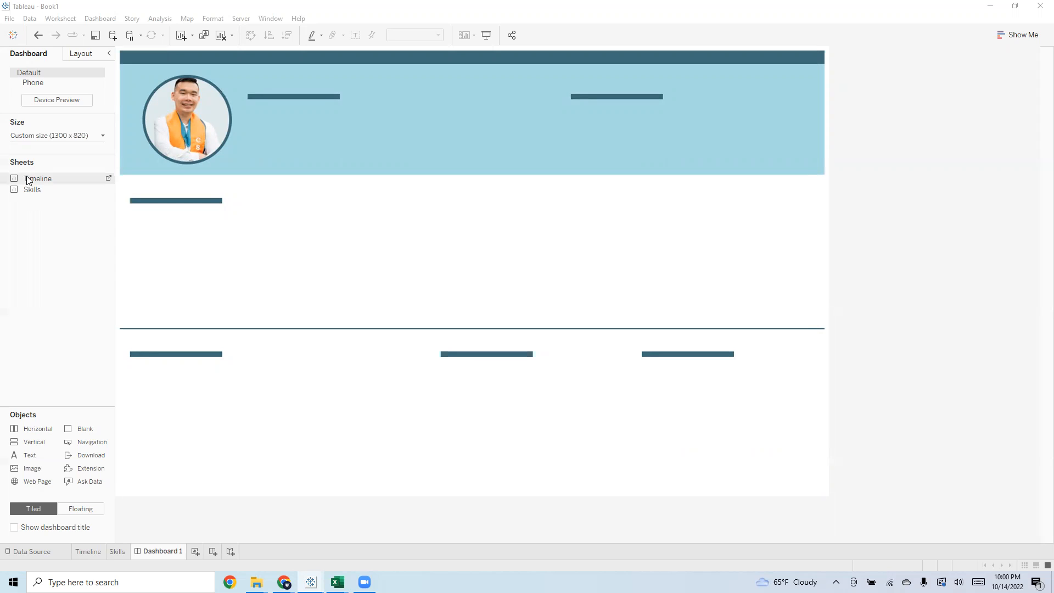
click(92, 510)
drag(54, 178, 116, 204)
drag(357, 263, 827, 280)
drag(537, 355, 538, 325)
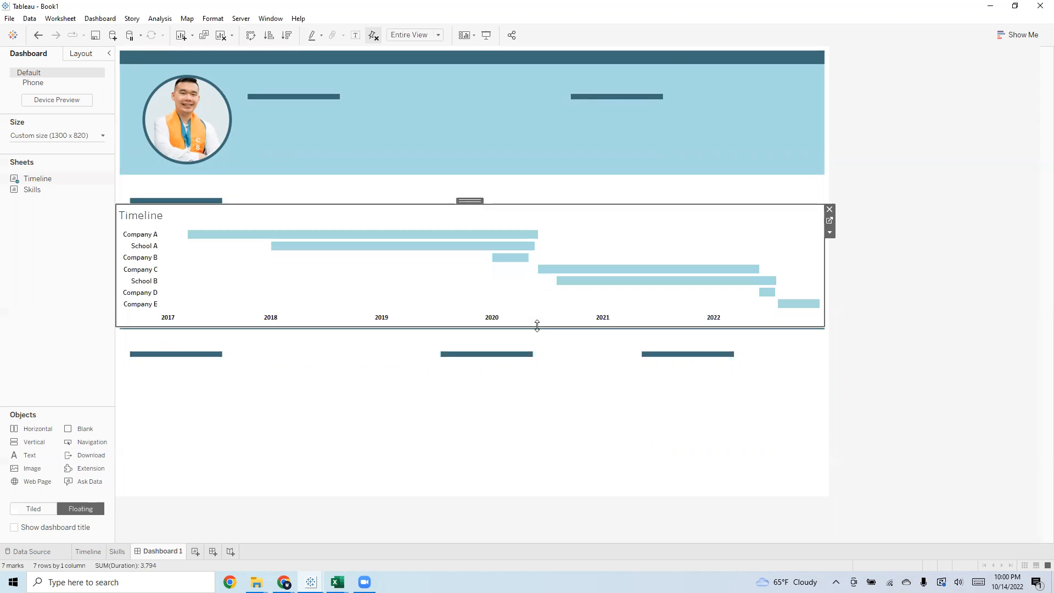
click(916, 288)
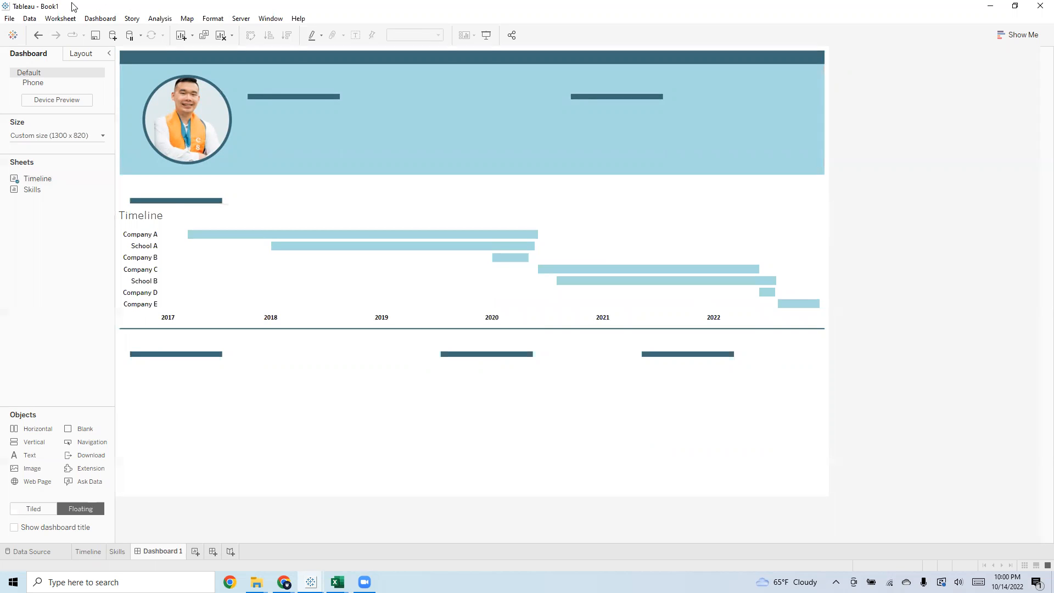
Hide the title of the Timeline chart on the dashboard
click(147, 217)
right_click(147, 217)
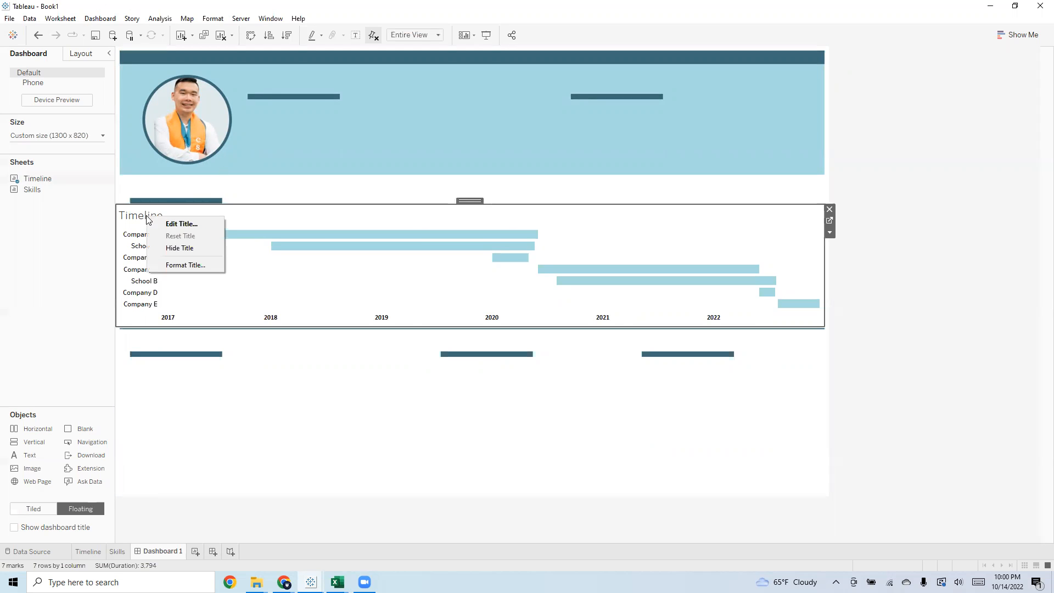
click(179, 246)
click(312, 378)
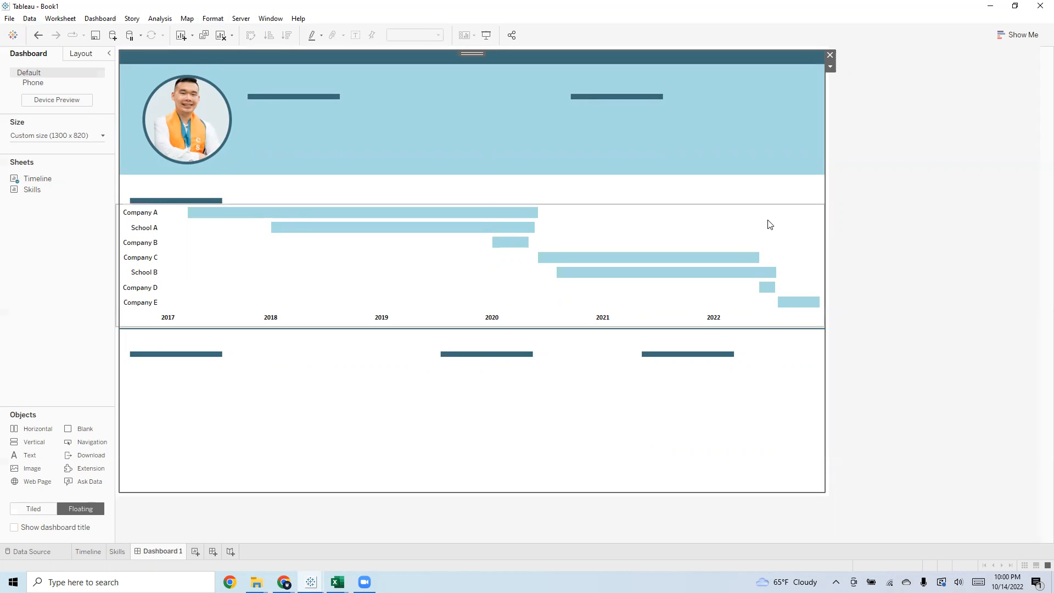
Place the Skills sheet as a floating object beneath the lower-left heading bar and hide its title
mouse_move(25, 192)
drag(25, 191, 116, 359)
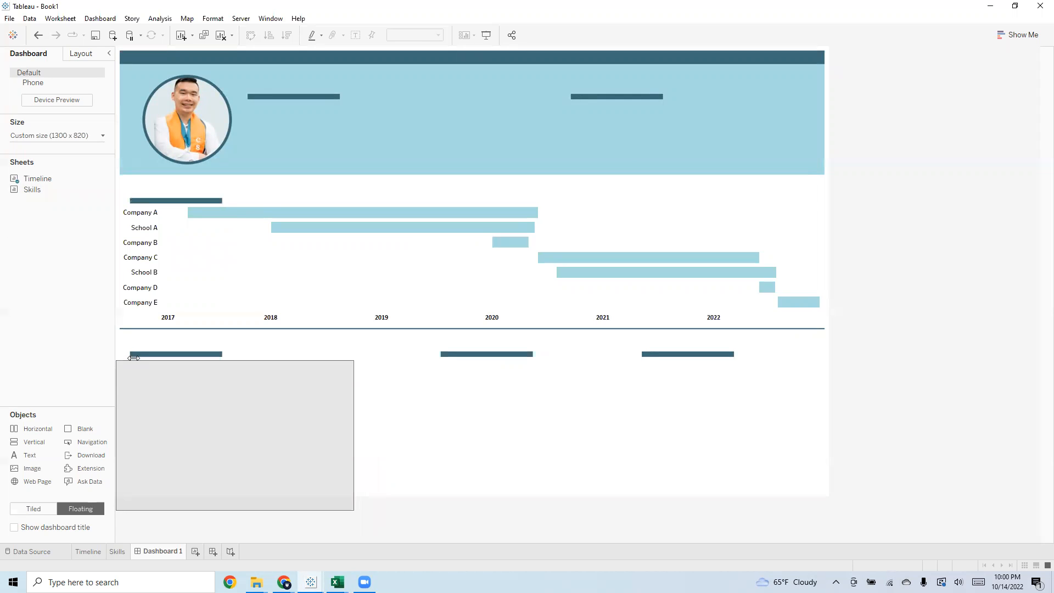
right_click(170, 375)
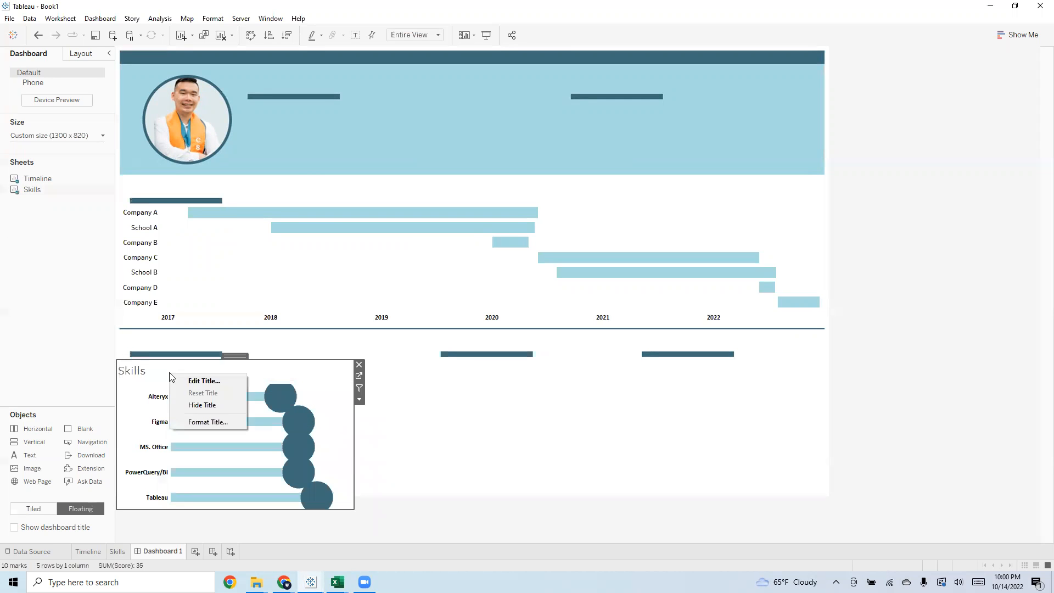
click(199, 405)
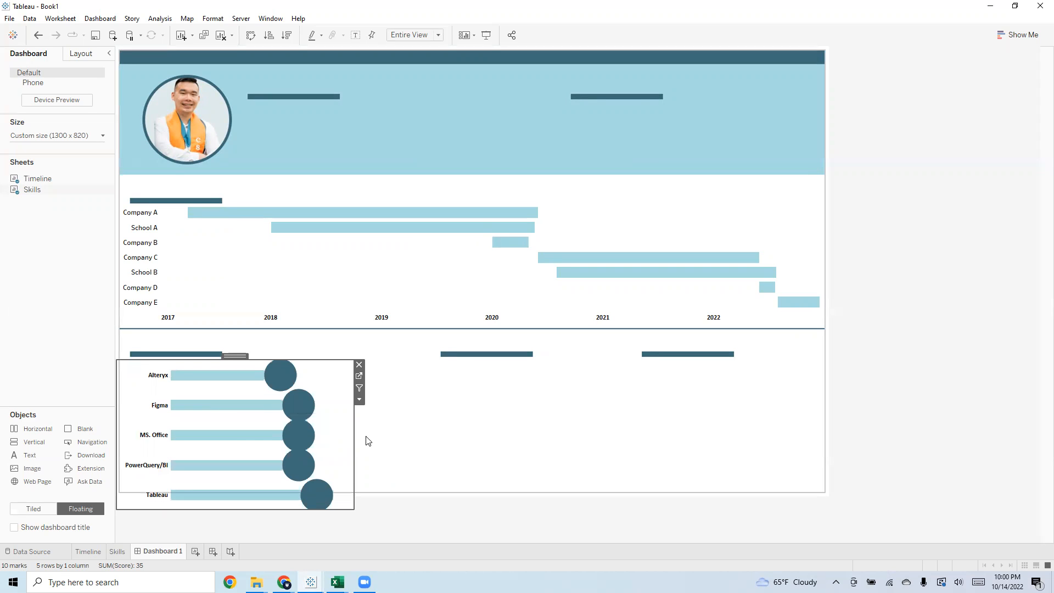
Widen the Skills chart to just before the next heading bar, shorten it to the background's bottom edge, and narrow its skill-label column
drag(355, 438, 420, 436)
drag(308, 510, 317, 495)
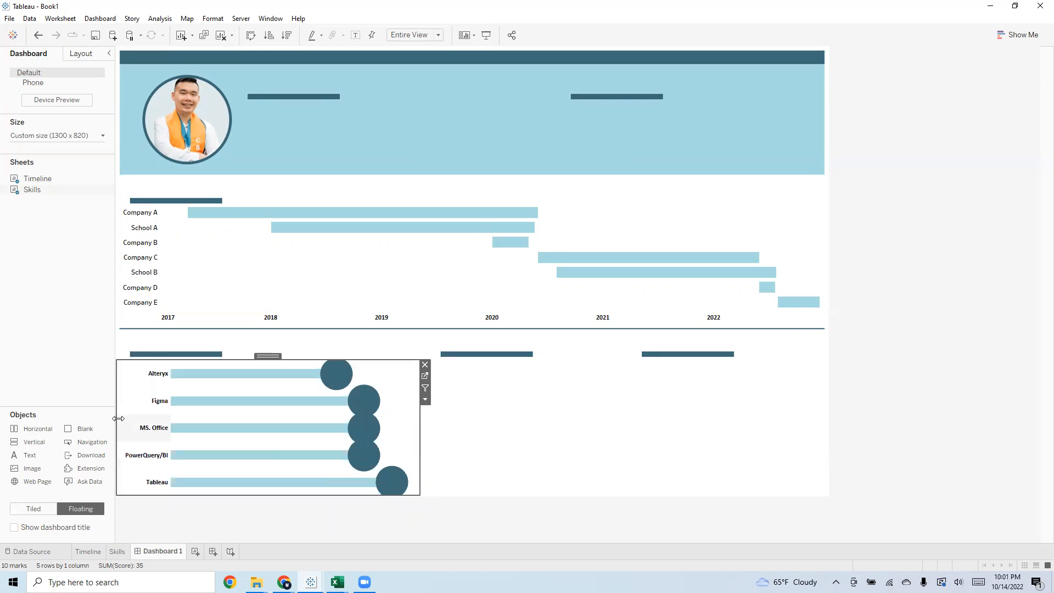
drag(115, 419, 112, 419)
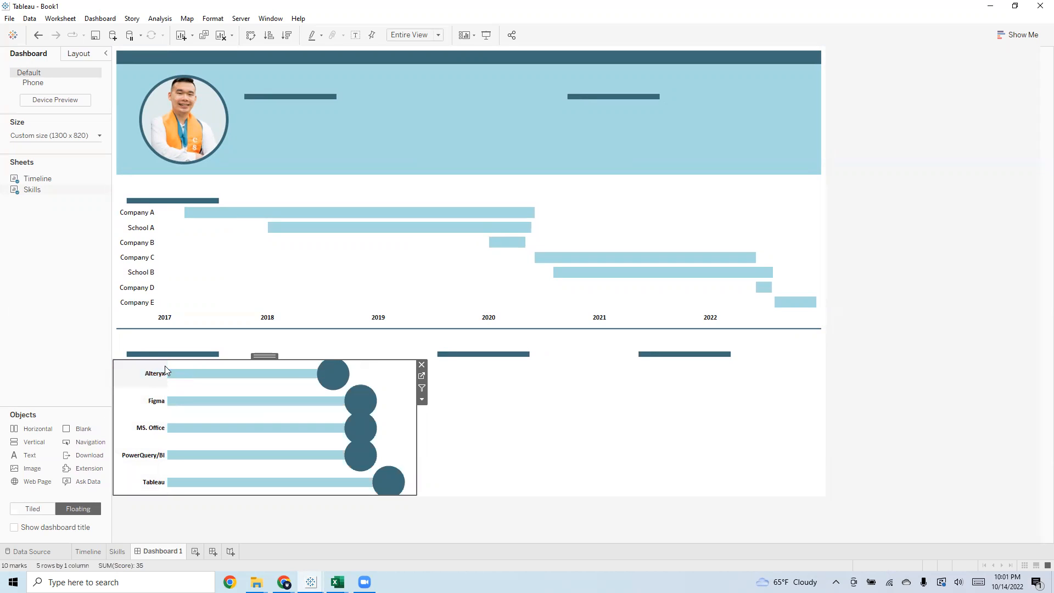
drag(167, 363, 161, 363)
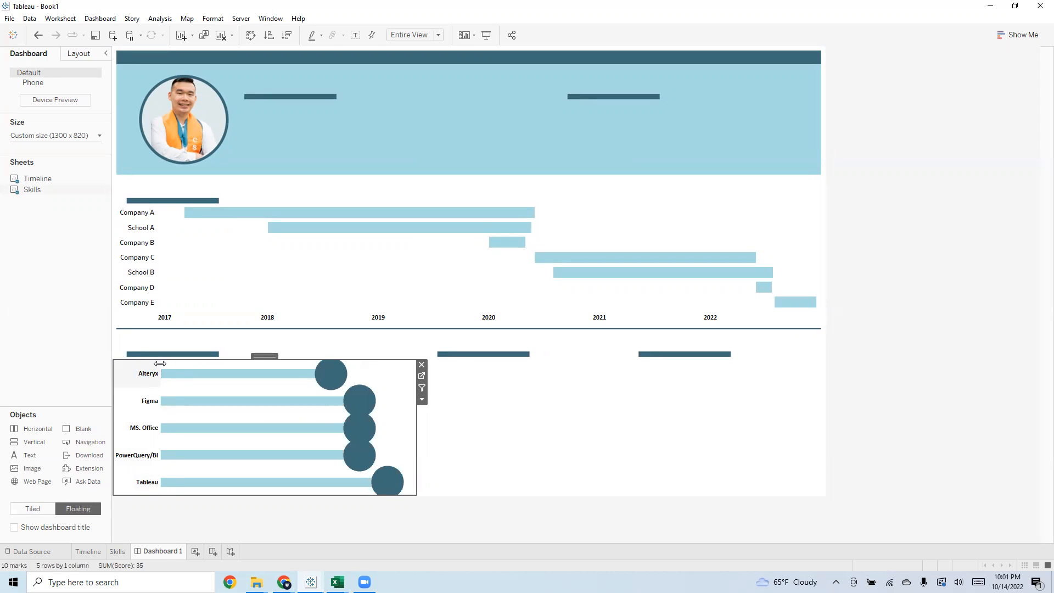
click(489, 433)
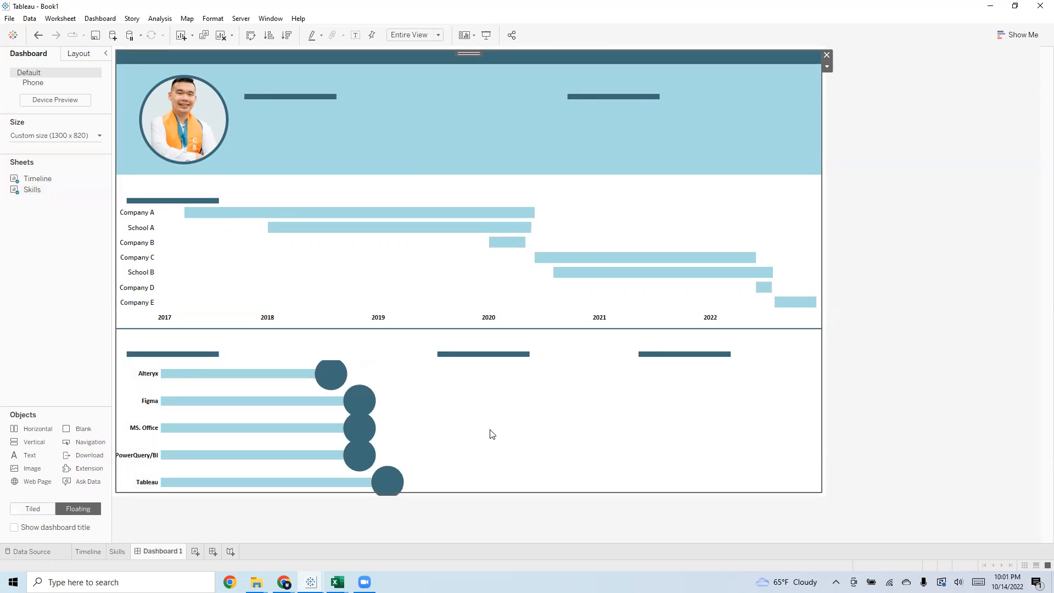
click(396, 420)
drag(326, 495, 339, 492)
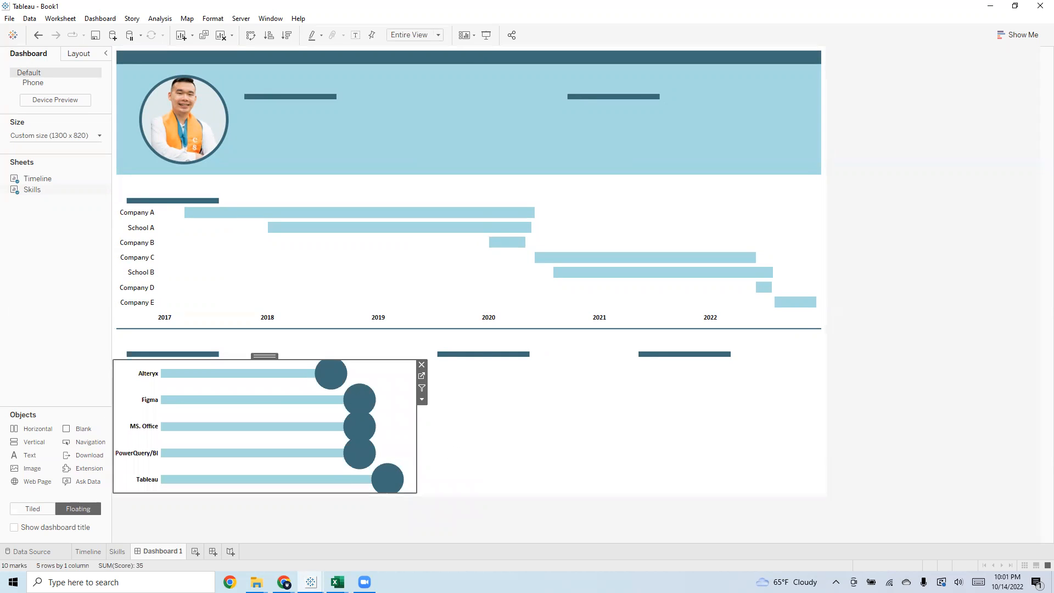
mouse_move(349, 380)
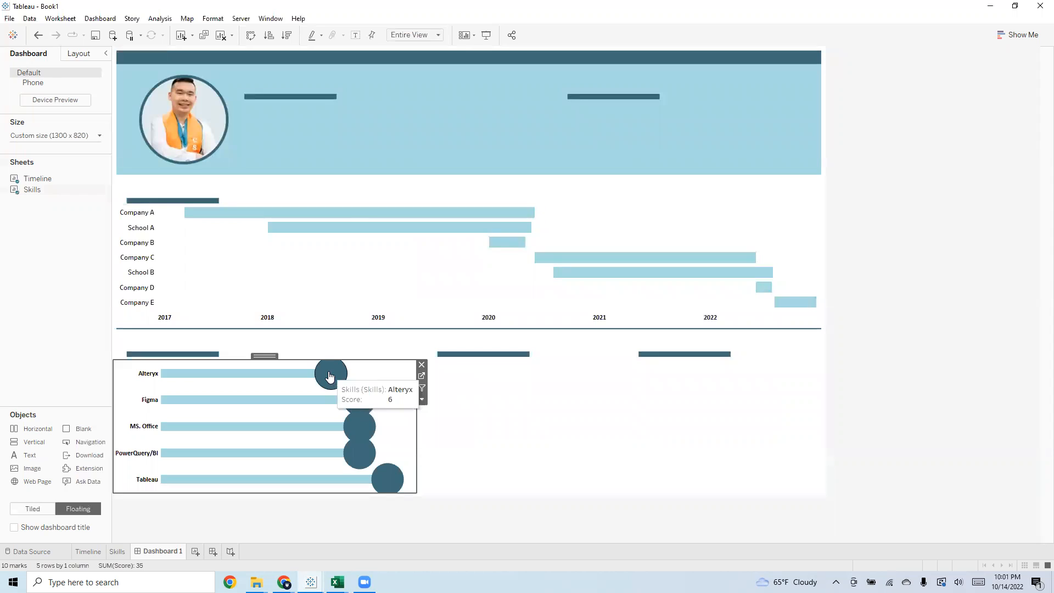
click(422, 398)
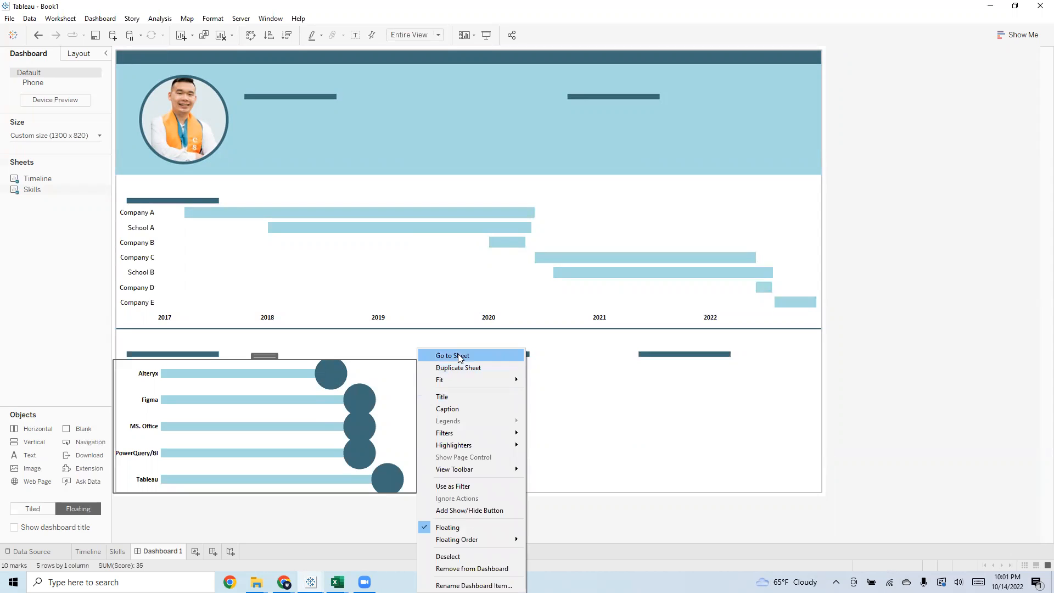
click(451, 389)
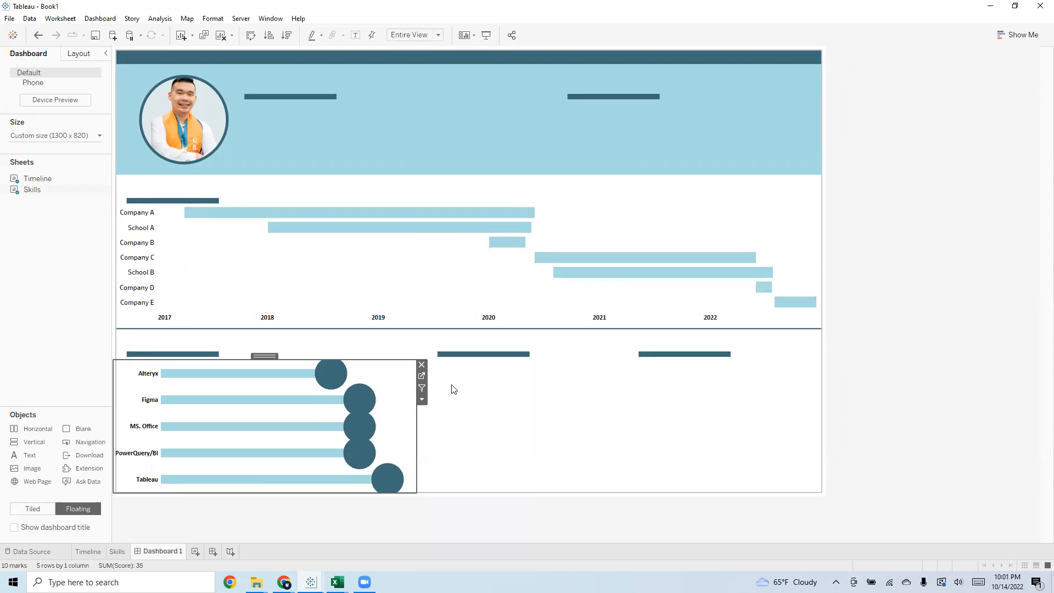
Go to the Skills worksheet from its chart on the dashboard
click(422, 400)
click(442, 356)
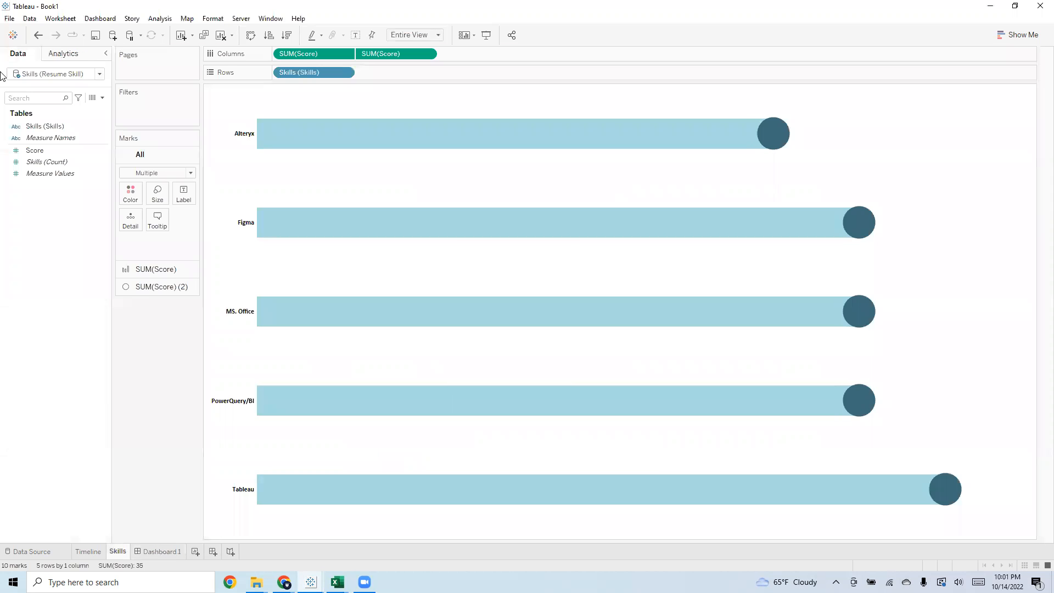
Try to shrink all the marks of the Skills chart at once
click(158, 193)
drag(230, 219, 224, 221)
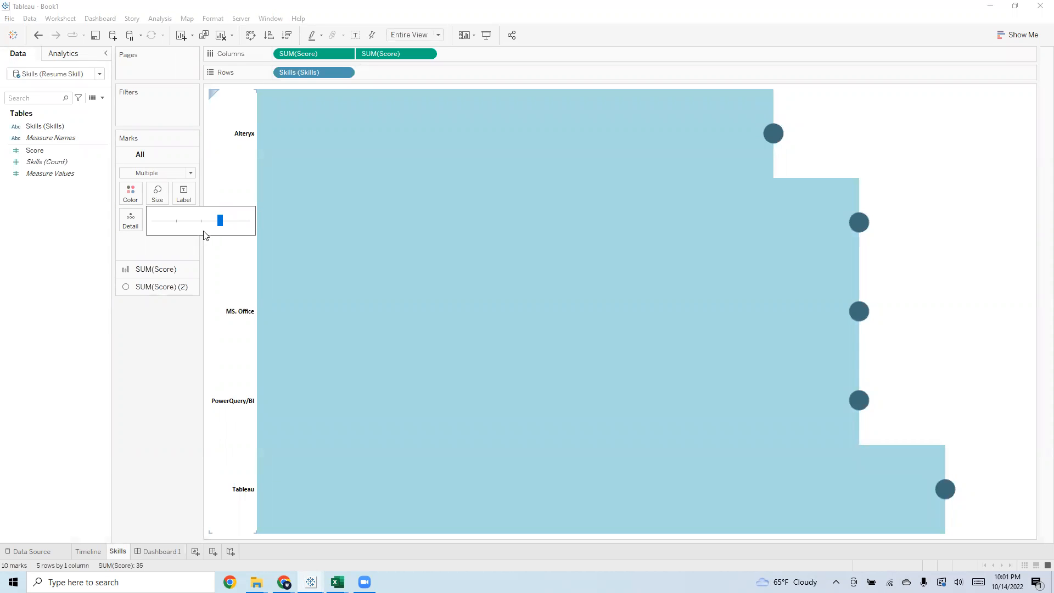
click(148, 360)
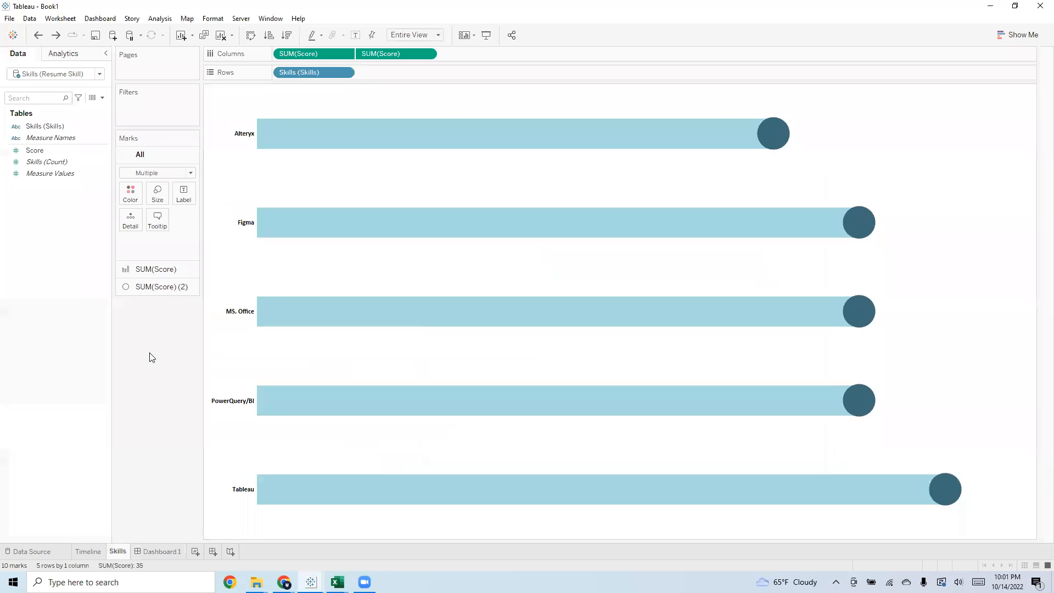
Reduce the size of only the circle marks, SUM(Score) (2), in the Skills chart and return to Dashboard 1
click(164, 289)
click(161, 225)
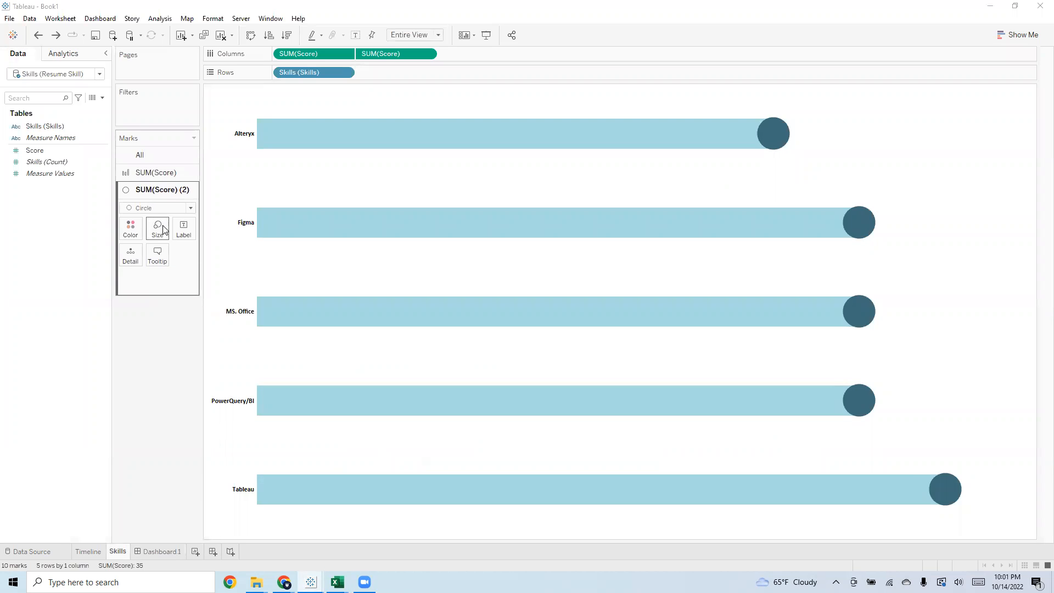
click(225, 260)
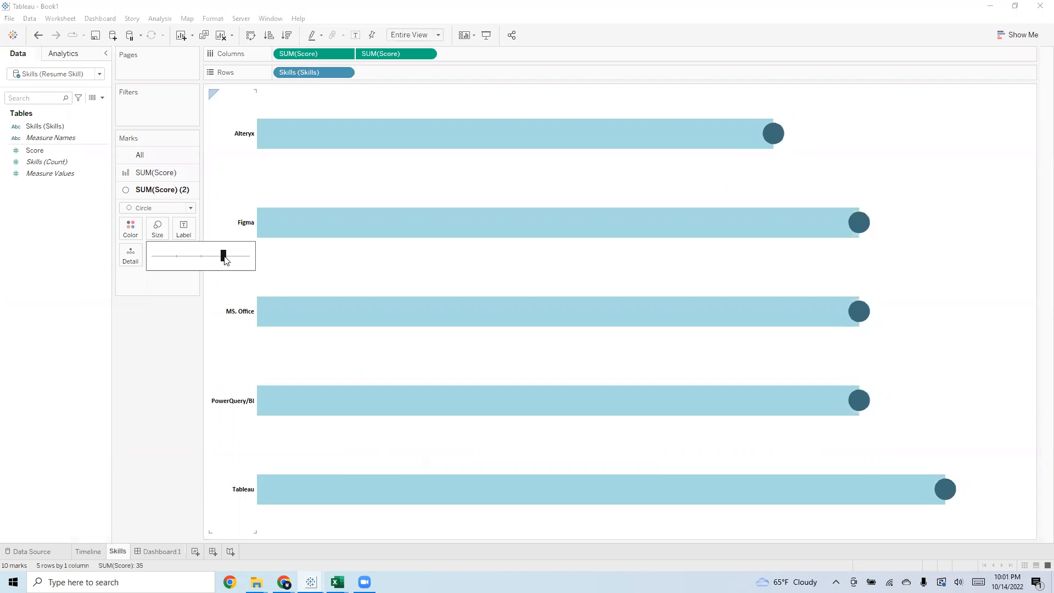
click(183, 354)
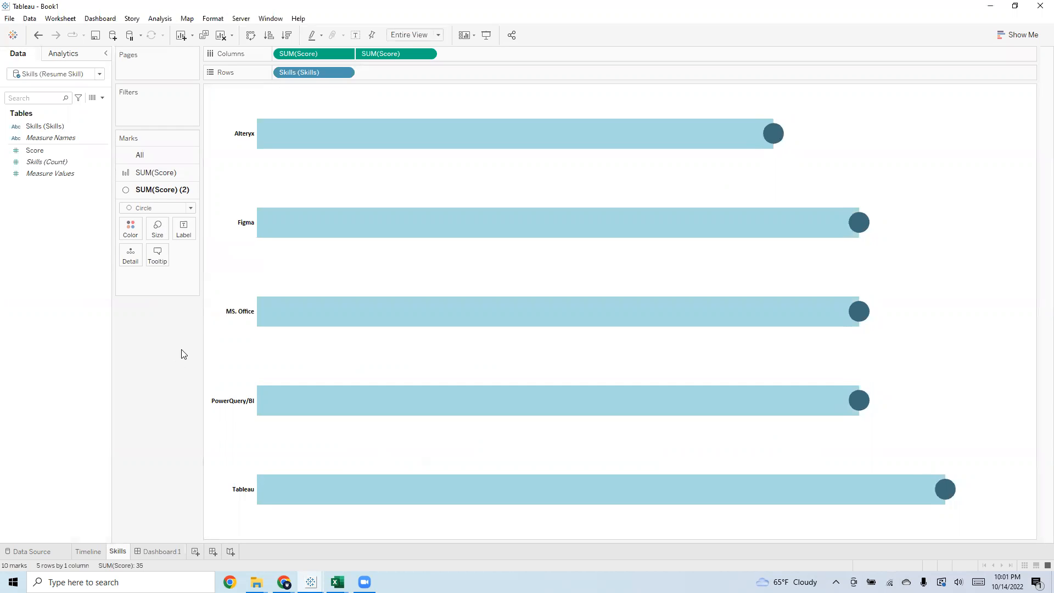
click(154, 552)
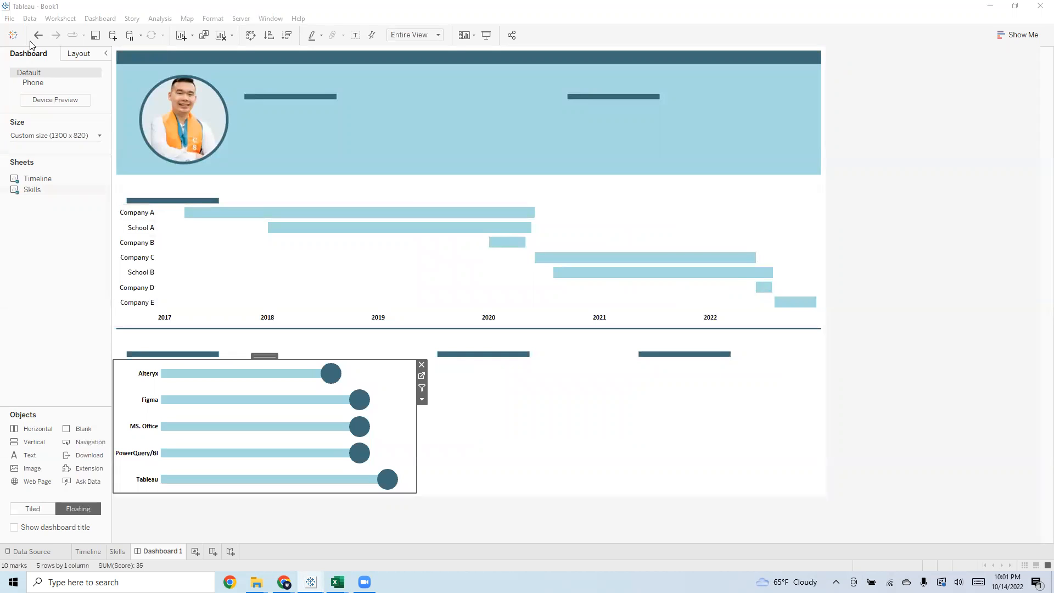
Add a floating text object above the heading bar beside the photo, set its font to Calibri, and enter "Your Name"
drag(32, 460, 240, 64)
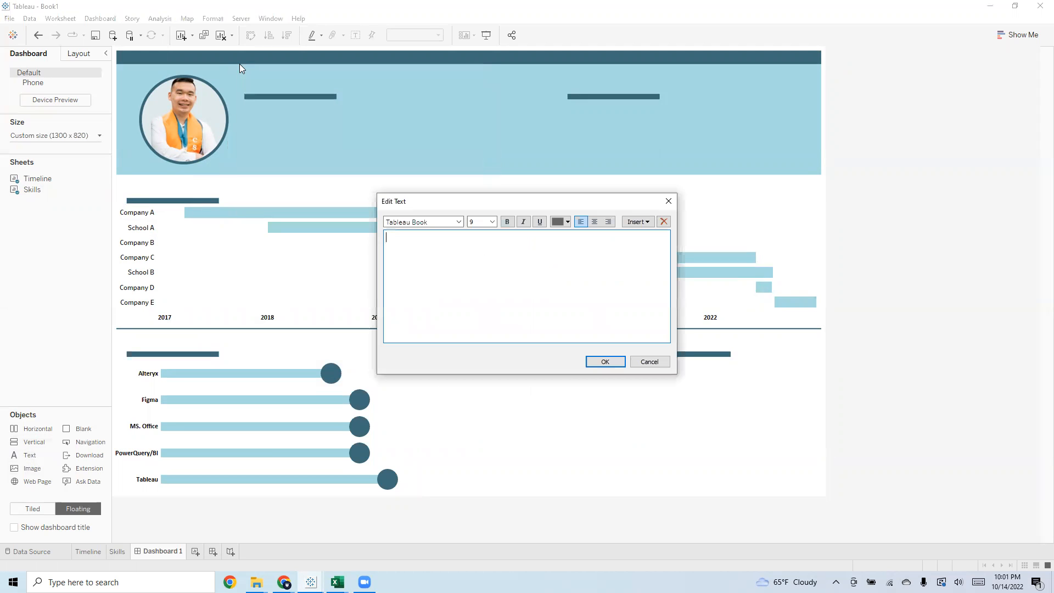
click(453, 222)
text(cali)
key(Return)
key(alt+Tab)
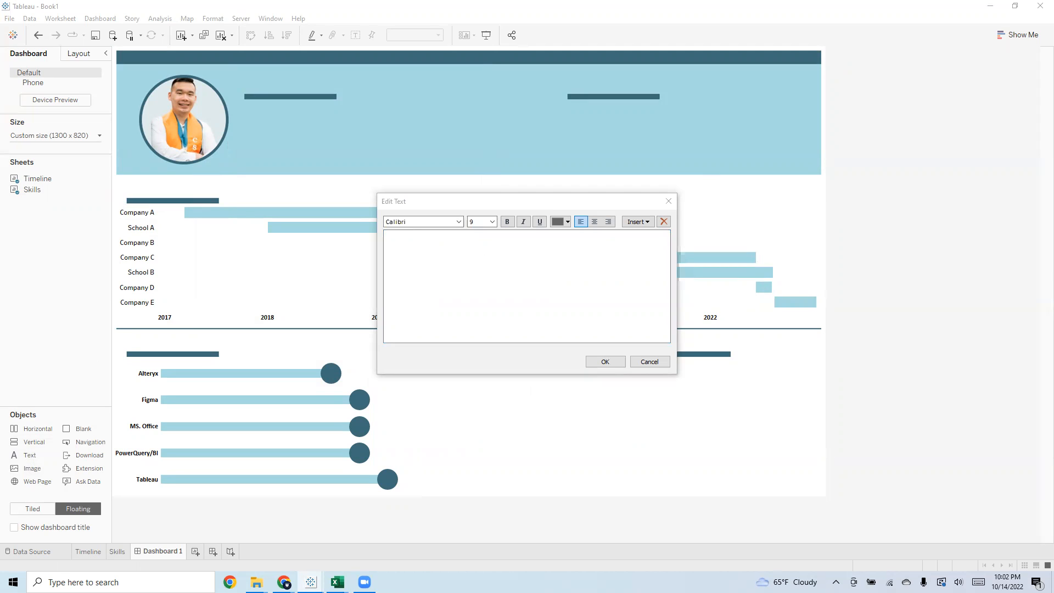
key(alt+Tab)
text(s)
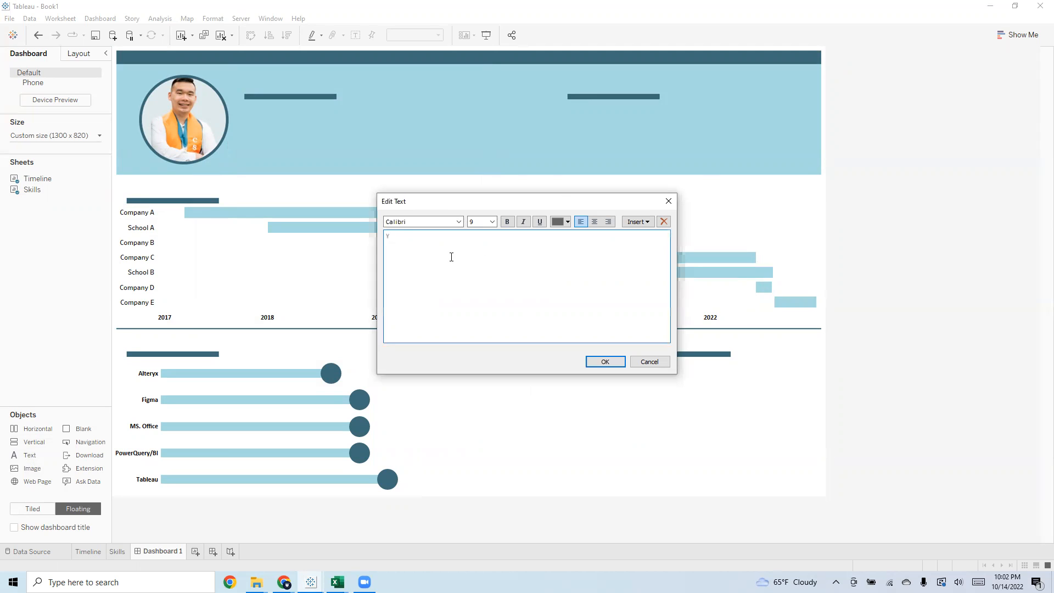
Format the "Your Name" text as black, bold, size 16 and apply it to the dashboard
triple_click(455, 243)
click(569, 222)
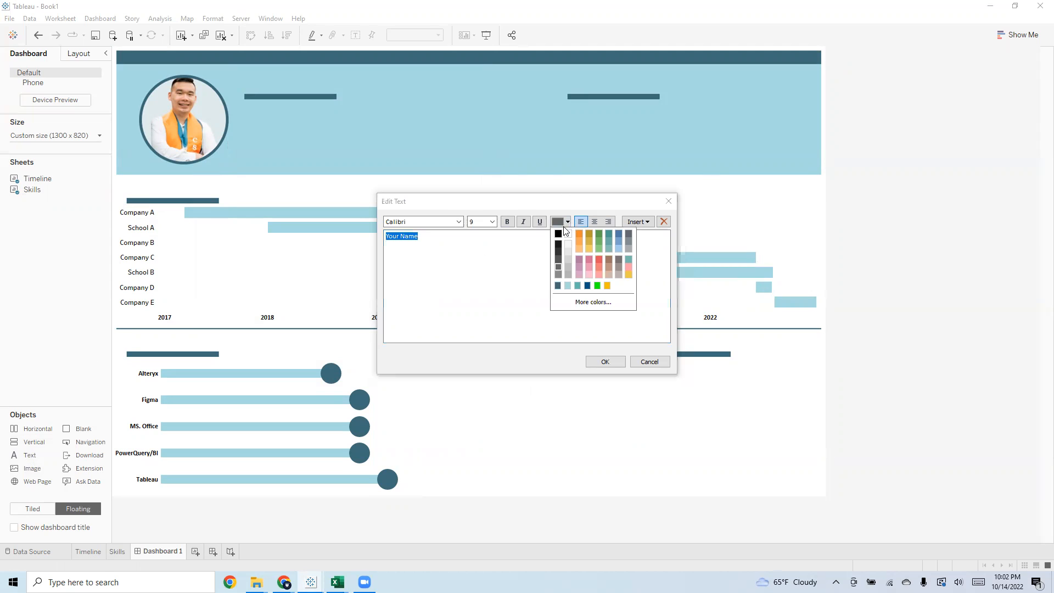
click(558, 233)
click(542, 243)
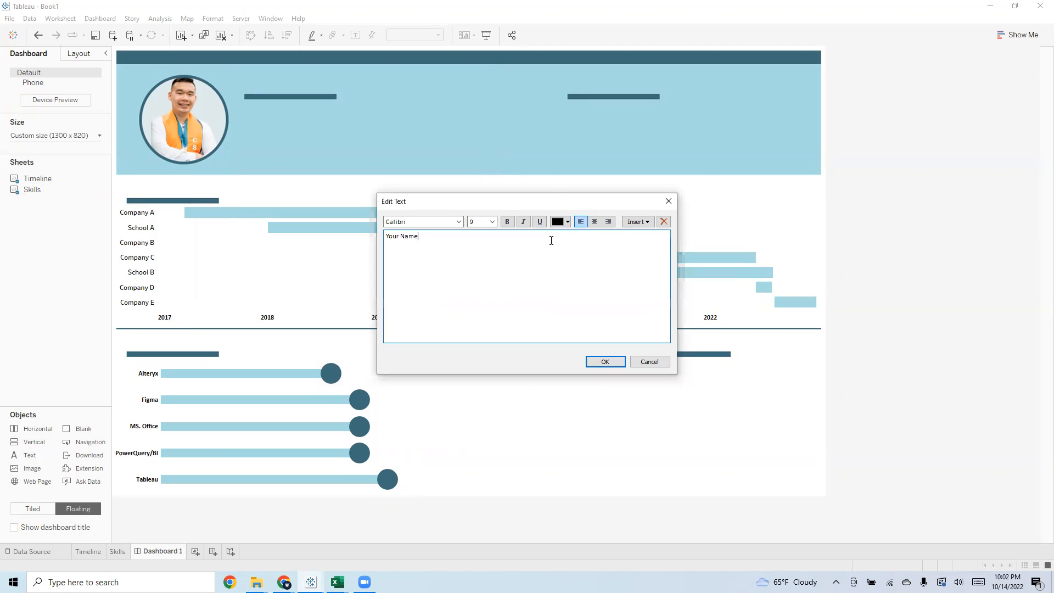
triple_click(549, 242)
click(507, 222)
double_click(476, 221)
text(16)
key(Return)
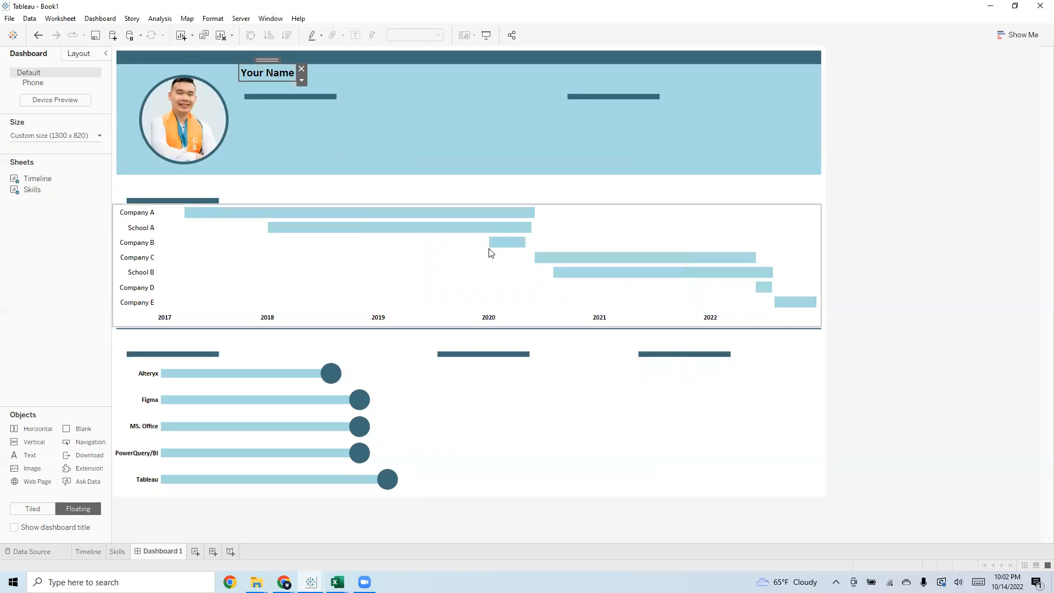
Position the "Your Name" text just above the heading bar beside the photo and widen its box to about the bar's length
drag(275, 59, 279, 67)
click(390, 79)
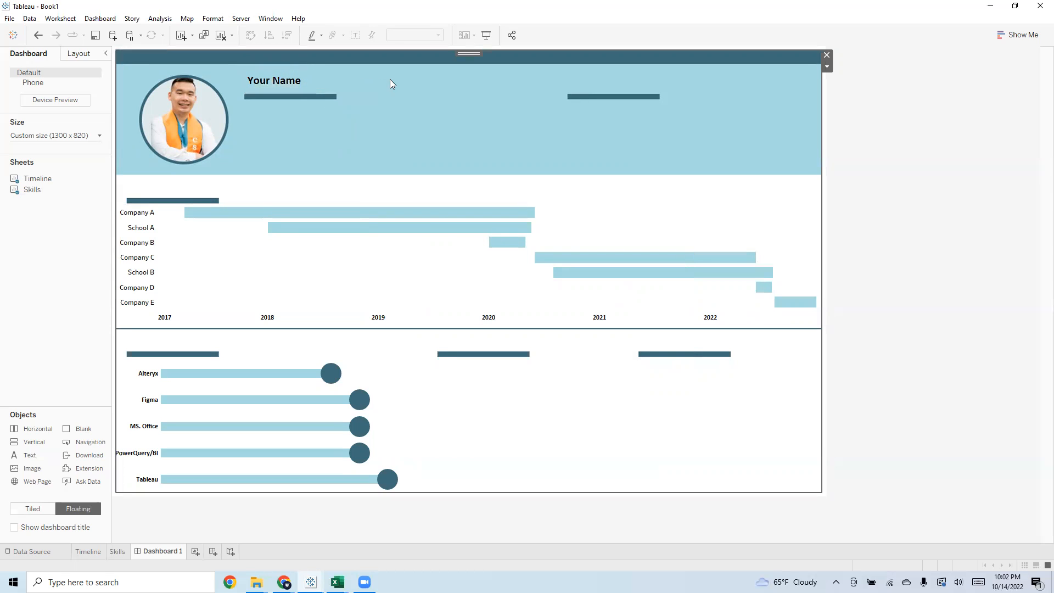
click(289, 80)
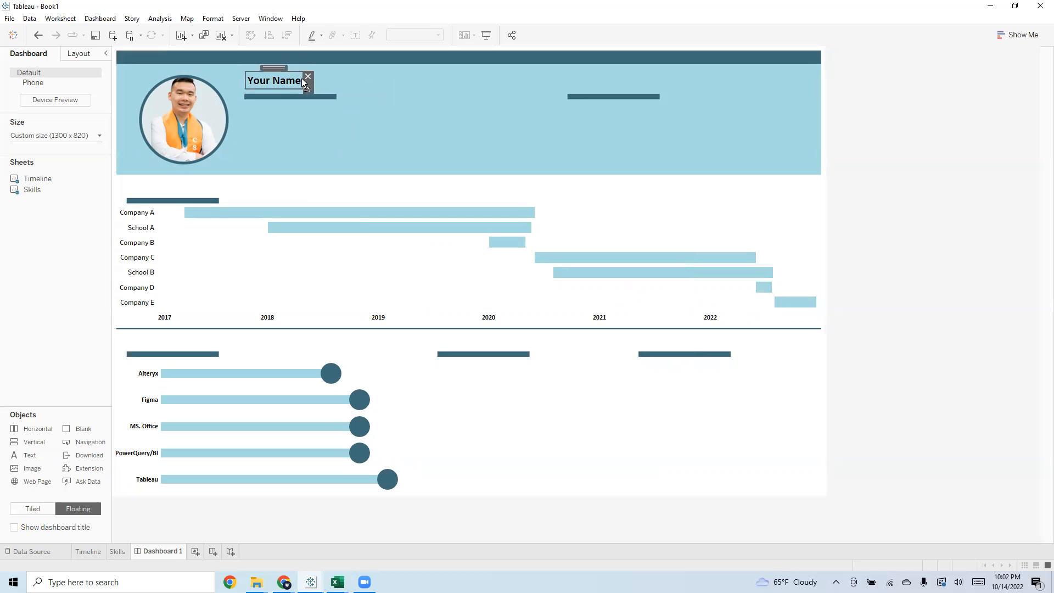
drag(300, 80, 331, 80)
click(478, 101)
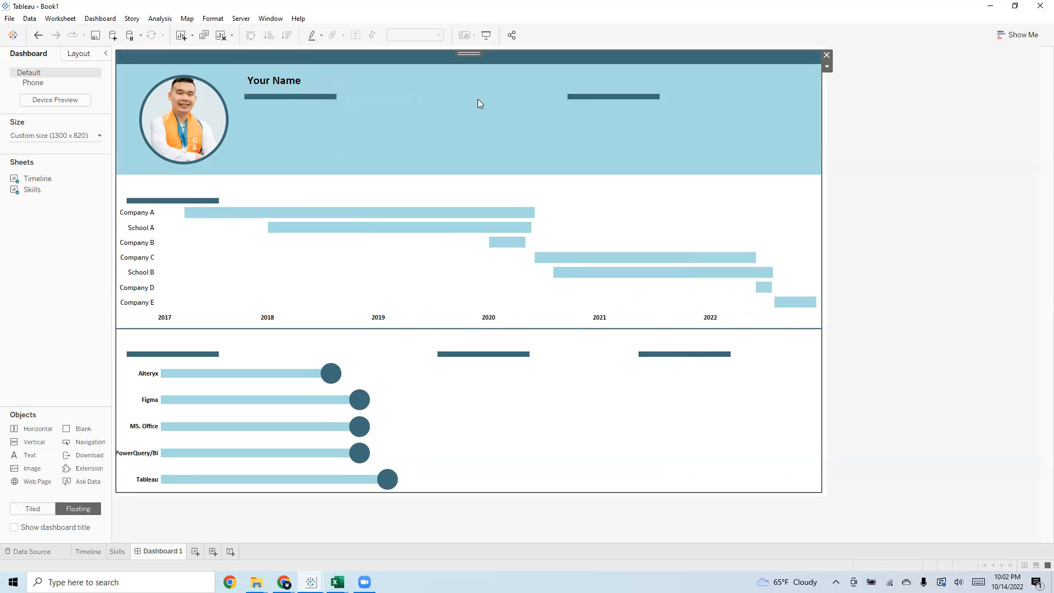
click(257, 81)
click(275, 114)
Add a floating text object beneath the "Your Name" heading bar and set its font to black Calibri
drag(32, 456, 245, 101)
click(450, 222)
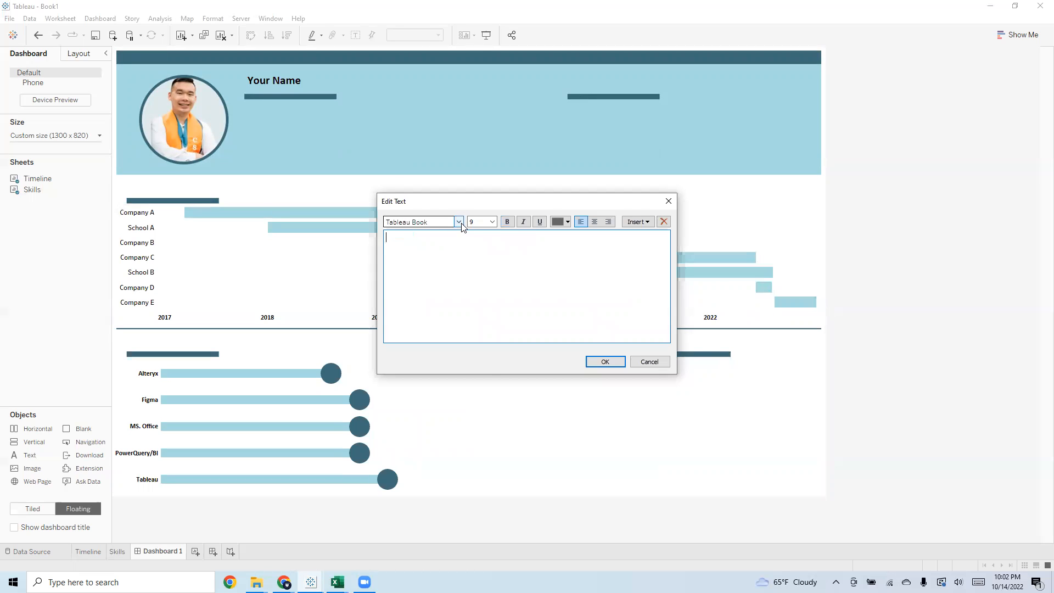
click(456, 245)
click(435, 224)
text(calibri)
key(Return)
click(567, 222)
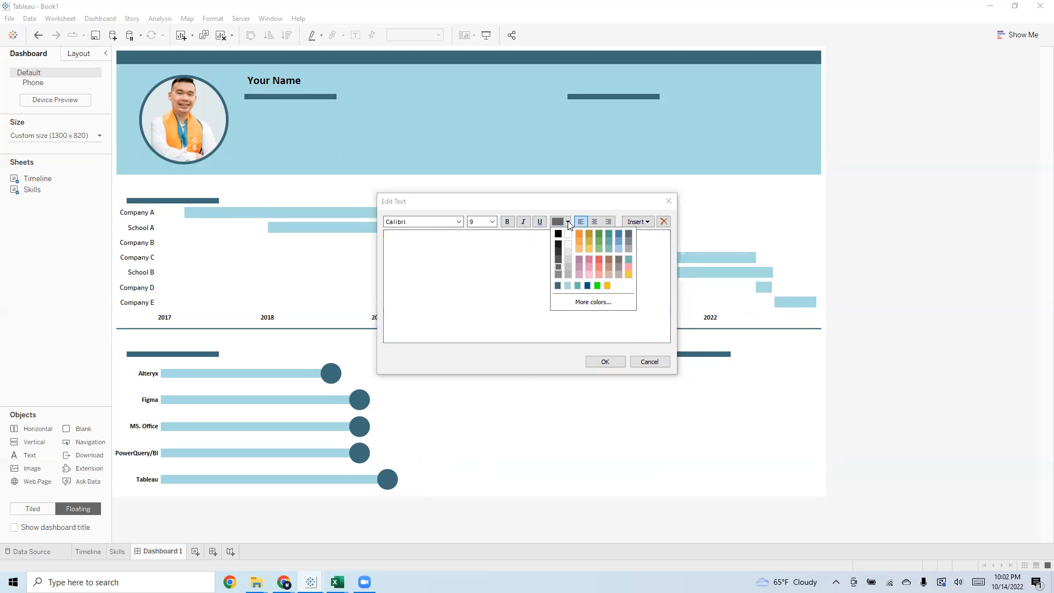
click(558, 233)
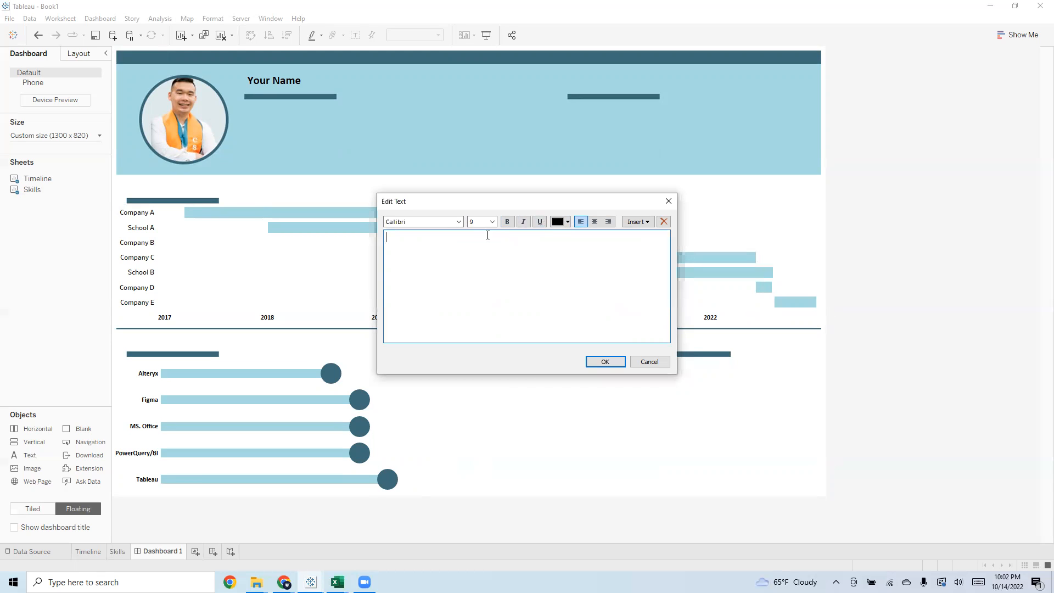
Set the new text object's font size to 12 and enter "Business Analyst" as its text
click(483, 222)
text(12)
key(Return)
text(Student at CSUF (Senior))
key(ctrl+a)
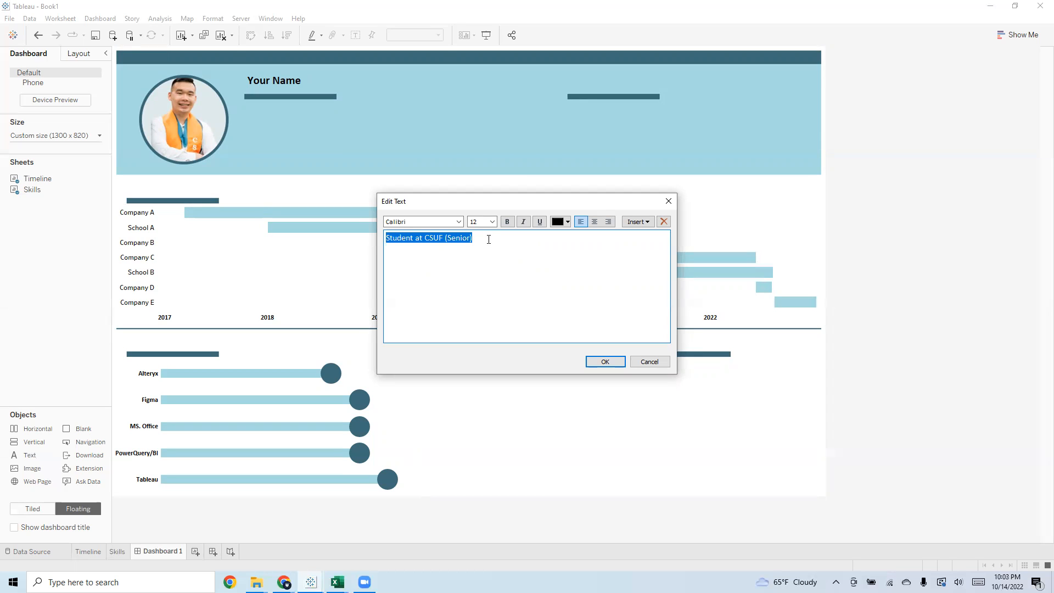
text(Business Analyst)
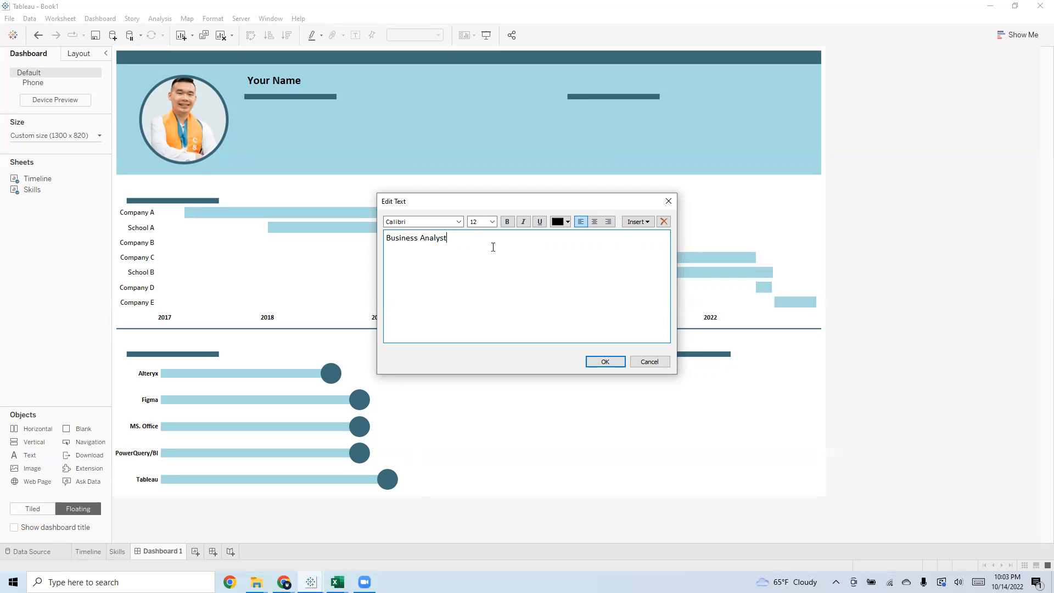
click(604, 361)
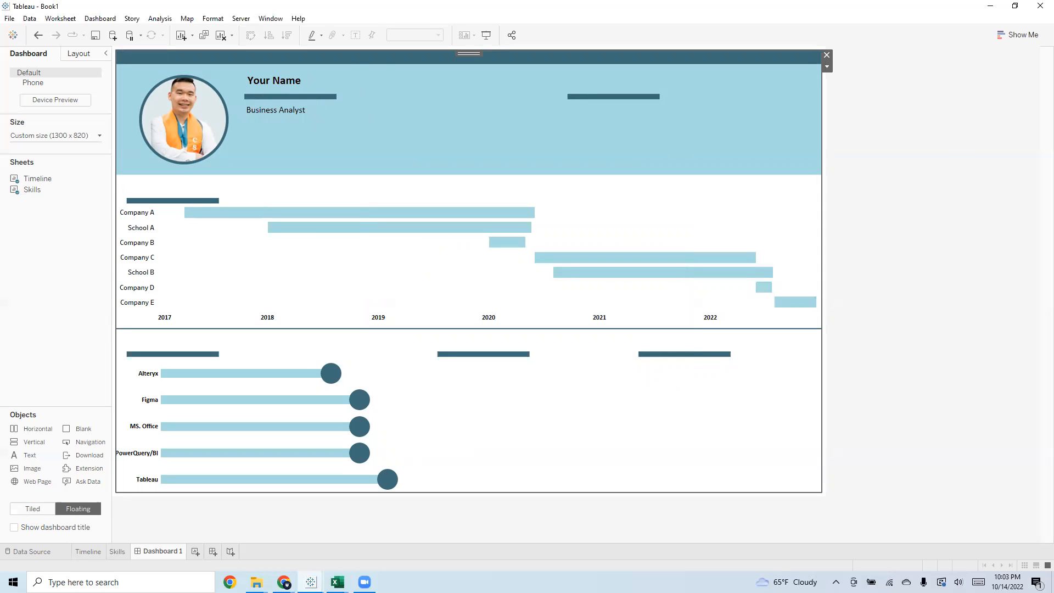
Duplicate the "Your Name" text object and place the copy above the other heading bar in the blue header band
click(293, 78)
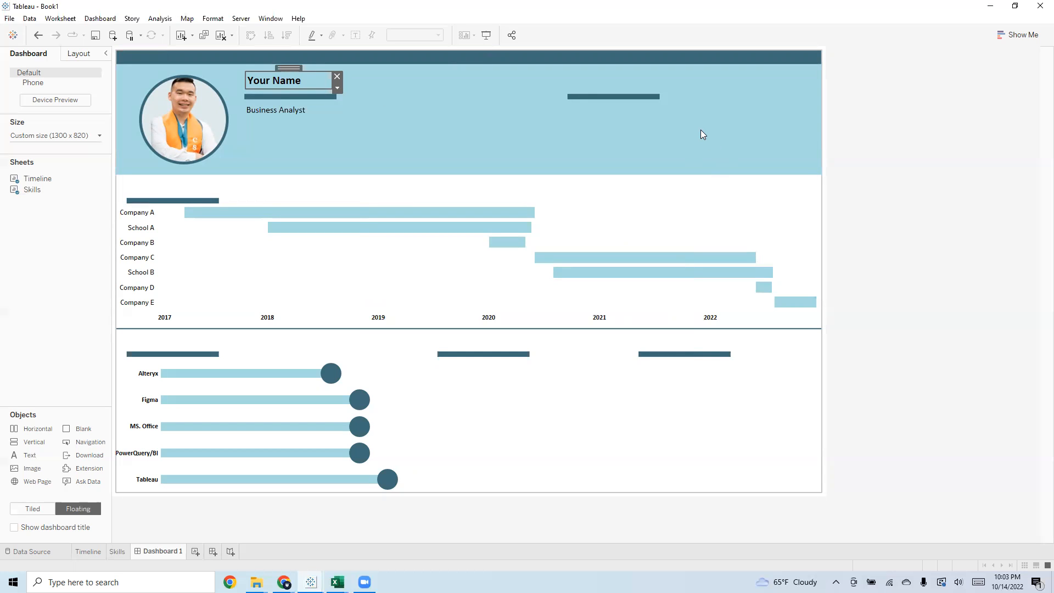
click(506, 118)
key(ctrl+v)
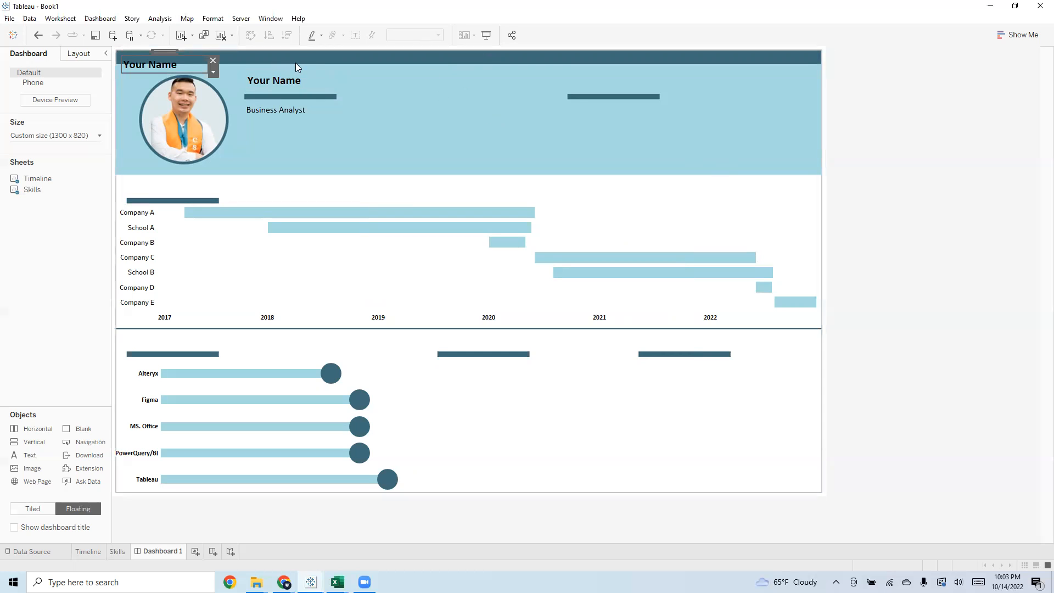
drag(169, 51, 612, 70)
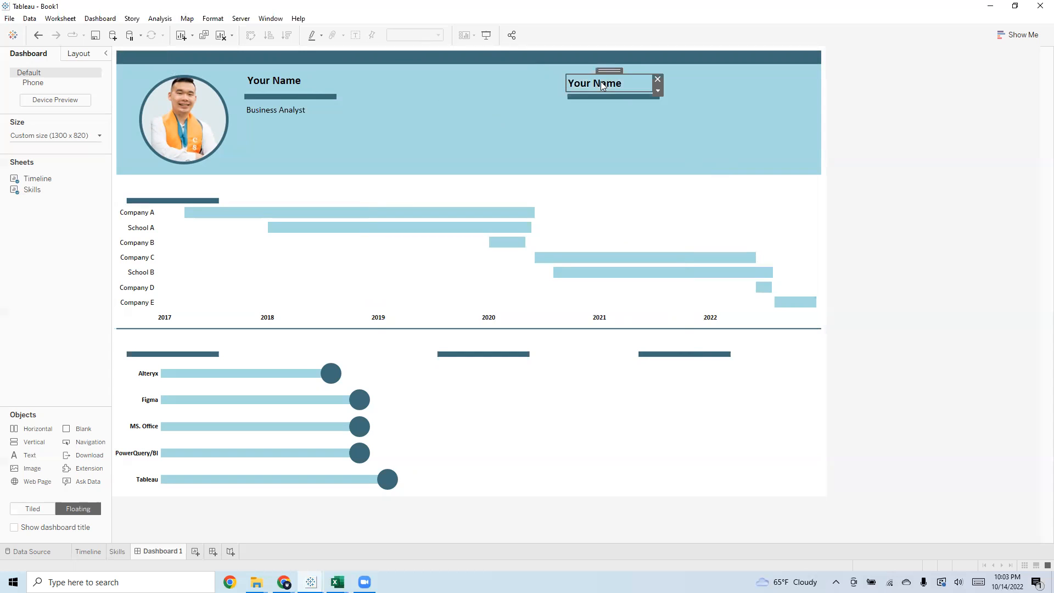
Replace the copied heading's text with "About Me"
double_click(604, 83)
drag(478, 237, 360, 235)
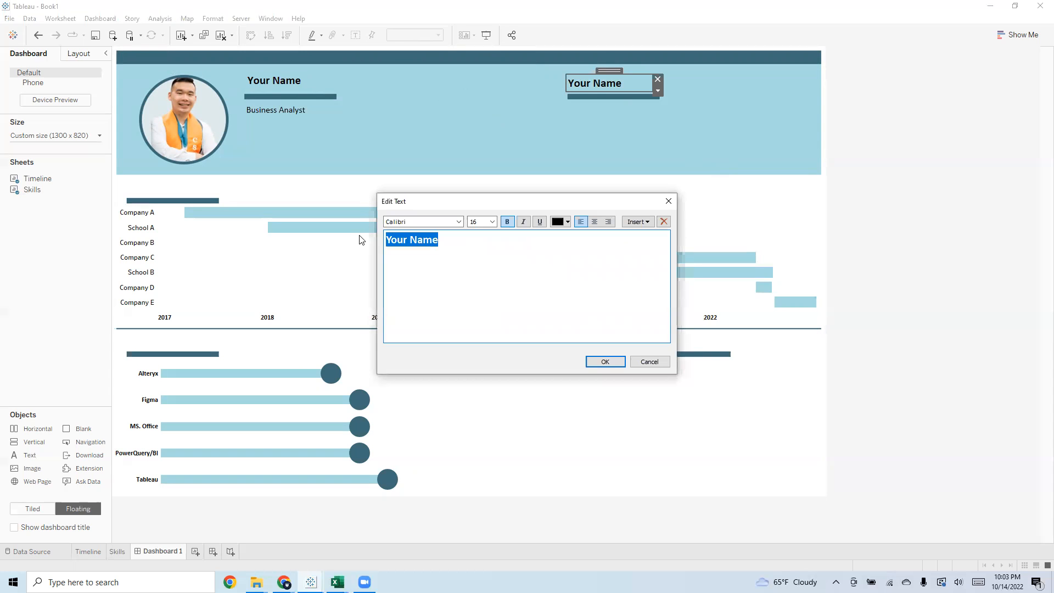
text(ABOUT ME)
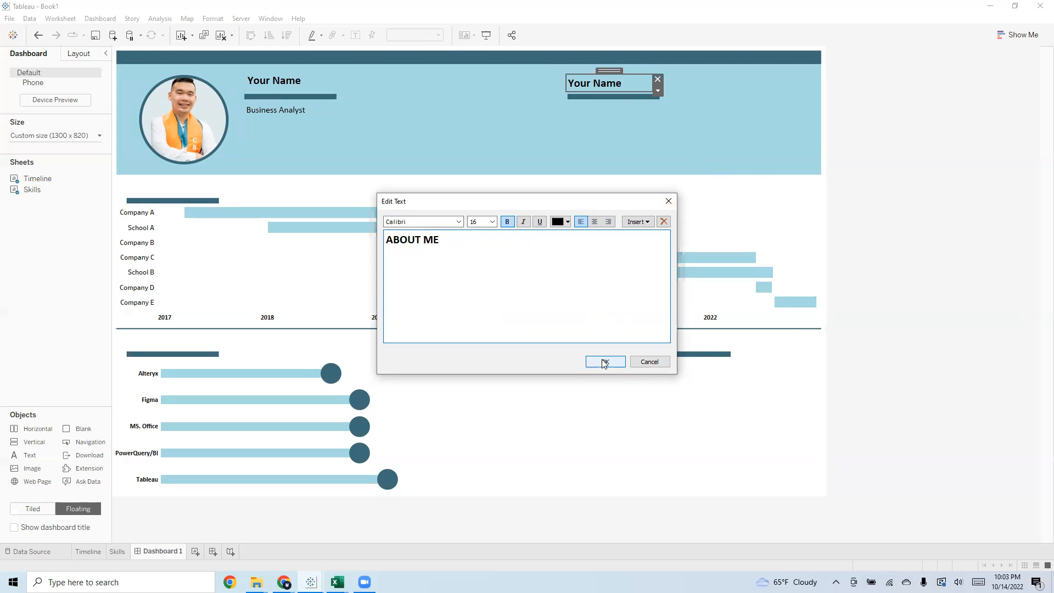
key(ctrl+shift+Left)
key(ctrl+shift+Left)
text(About Me)
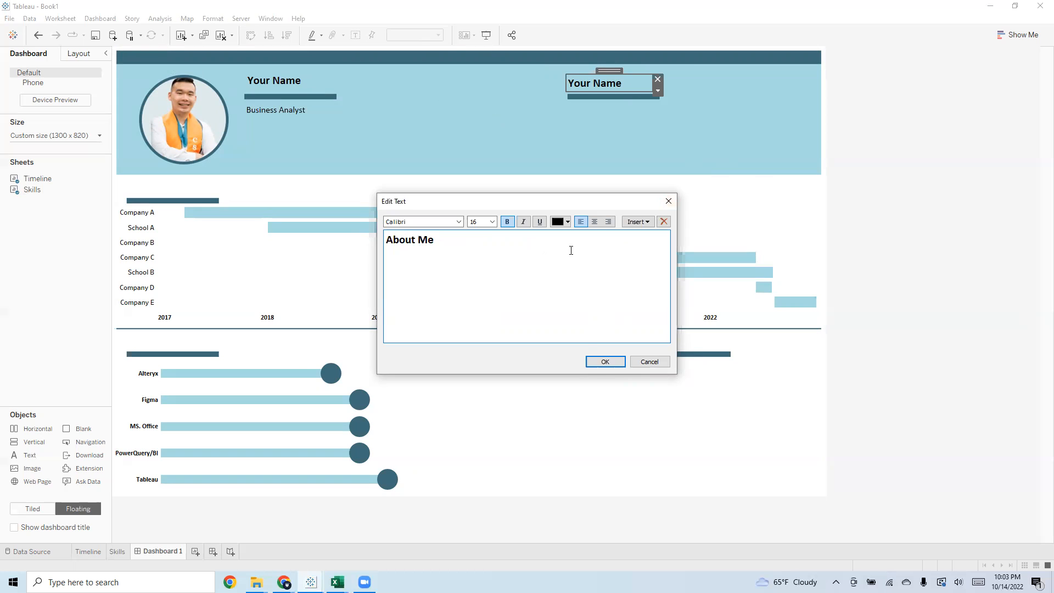
click(604, 363)
click(463, 135)
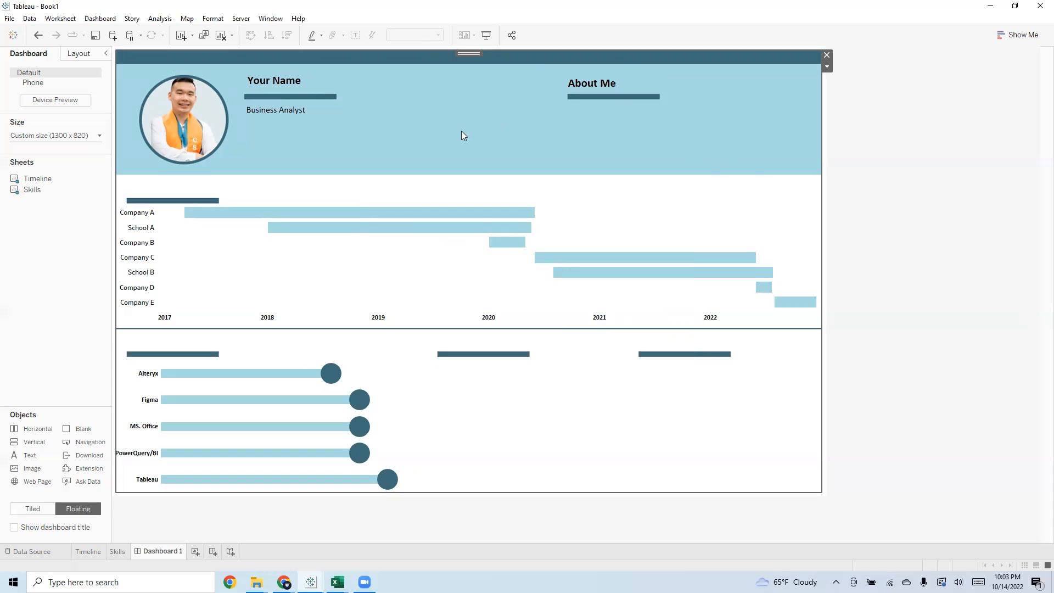
Change the copied heading's text to all-caps "ABOUT ME"
double_click(583, 84)
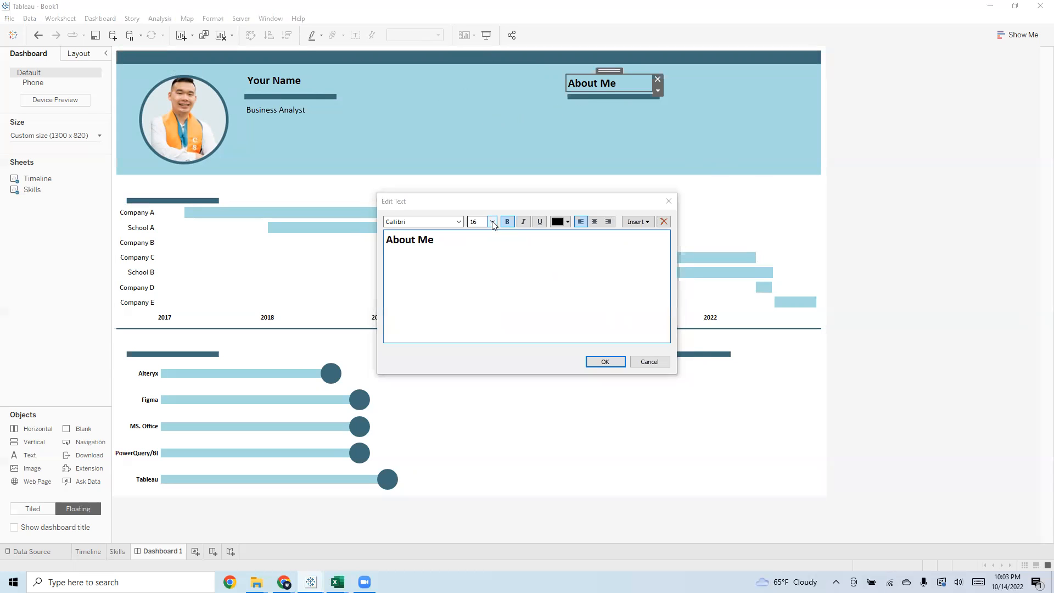
key(ctrl+a)
text(ABOUT ME)
click(605, 361)
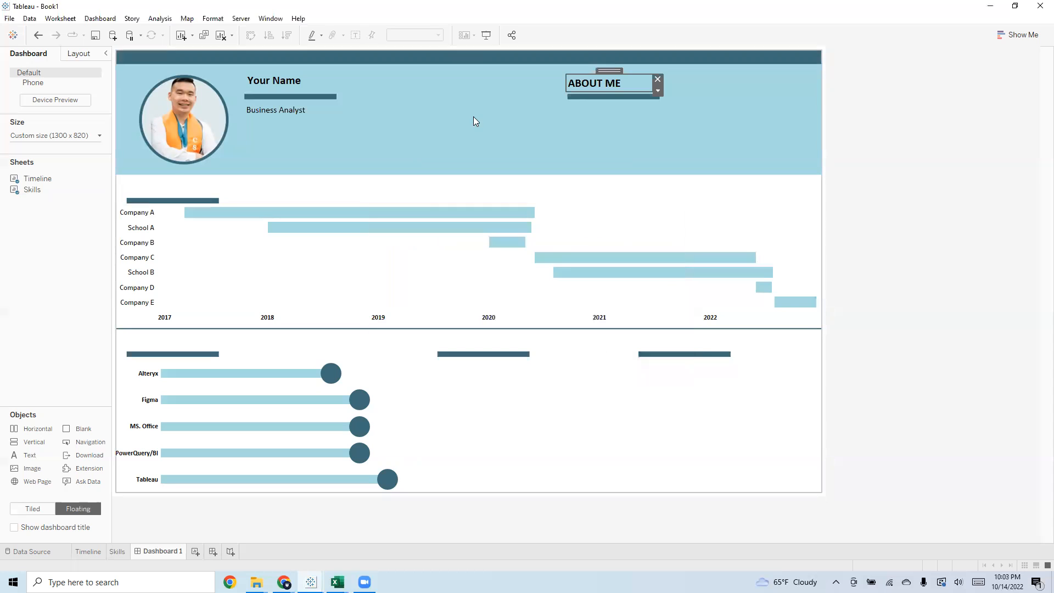
click(470, 117)
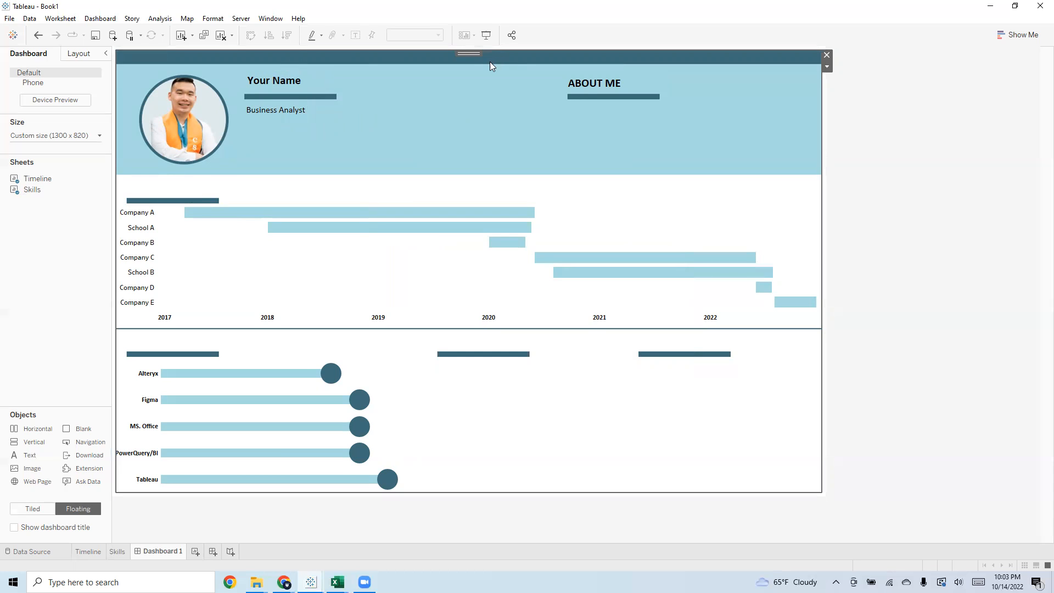
Duplicate the "ABOUT ME" heading and place the copy above the heading bar over the Timeline chart
click(582, 85)
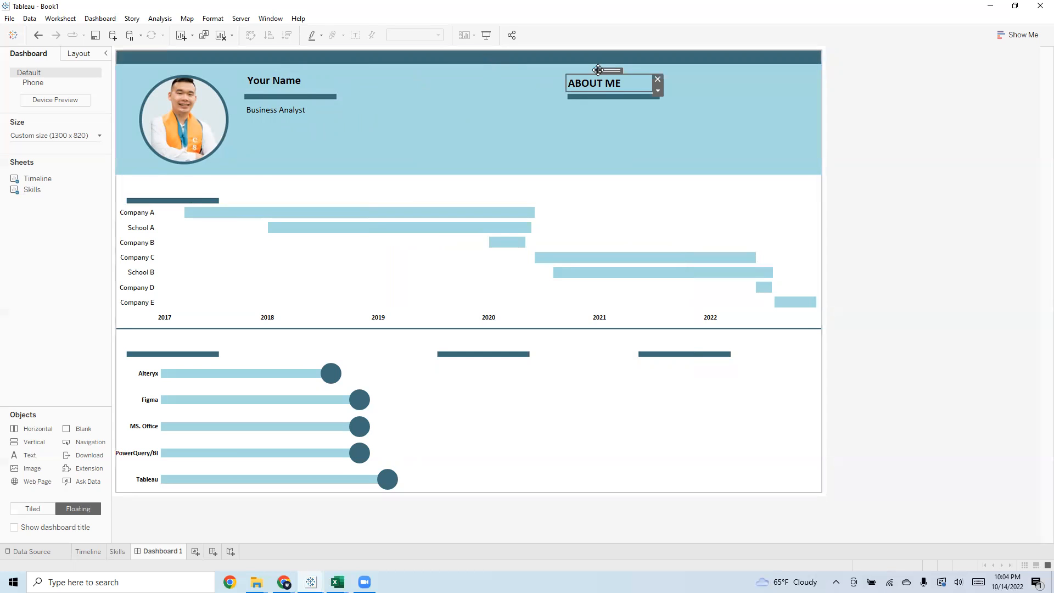
click(383, 135)
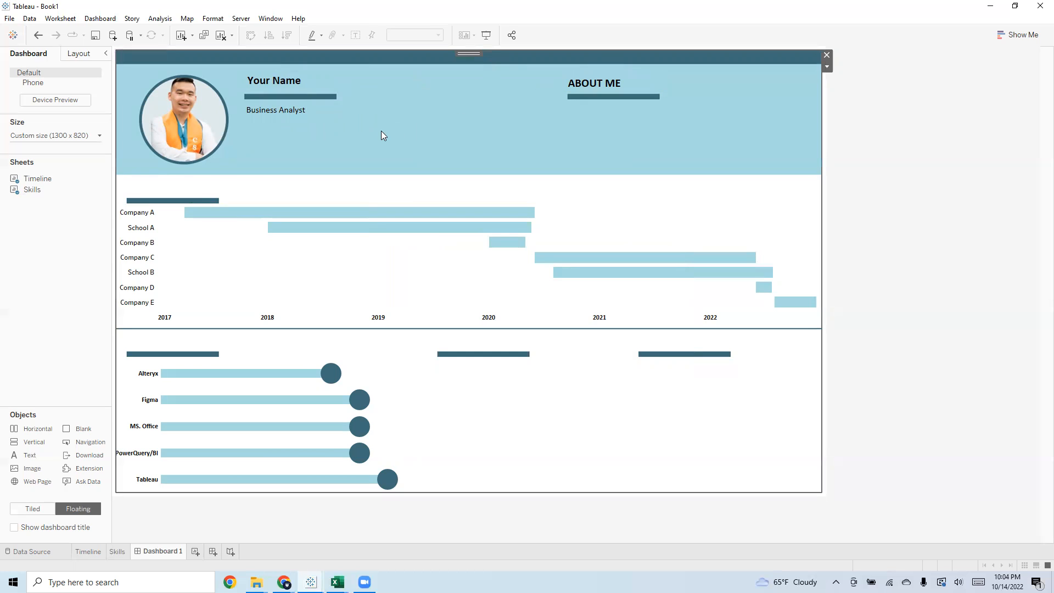
key(ctrl+v)
drag(168, 49, 174, 172)
Replace the text of the heading copy above the Timeline chart with "EXPERIENCE"
double_click(175, 185)
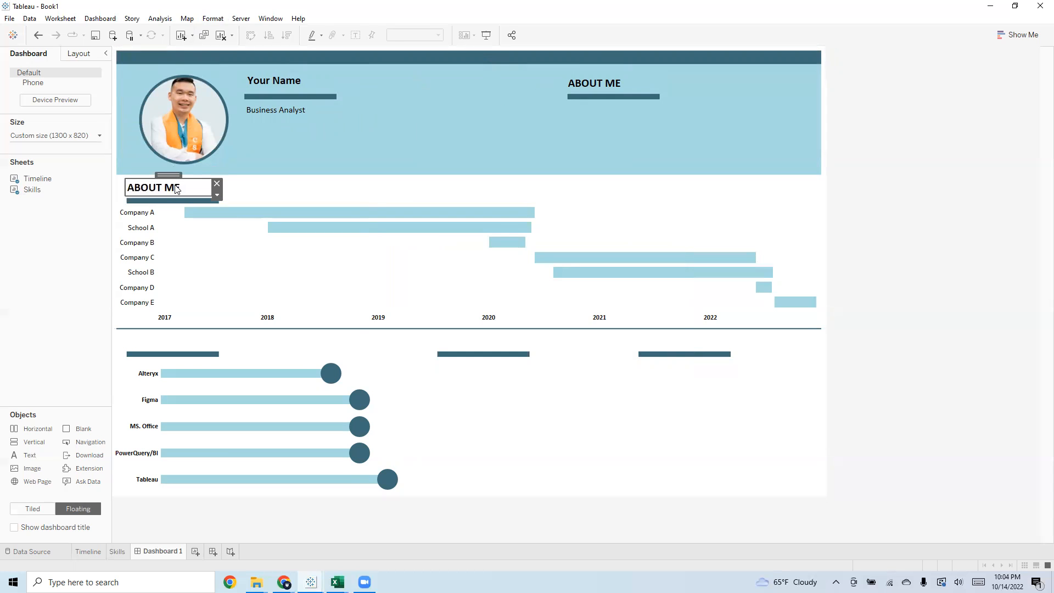
click(459, 247)
key(ctrl+shift+Left)
key(ctrl+shift+Left)
text(EXPERIENCE)
click(590, 362)
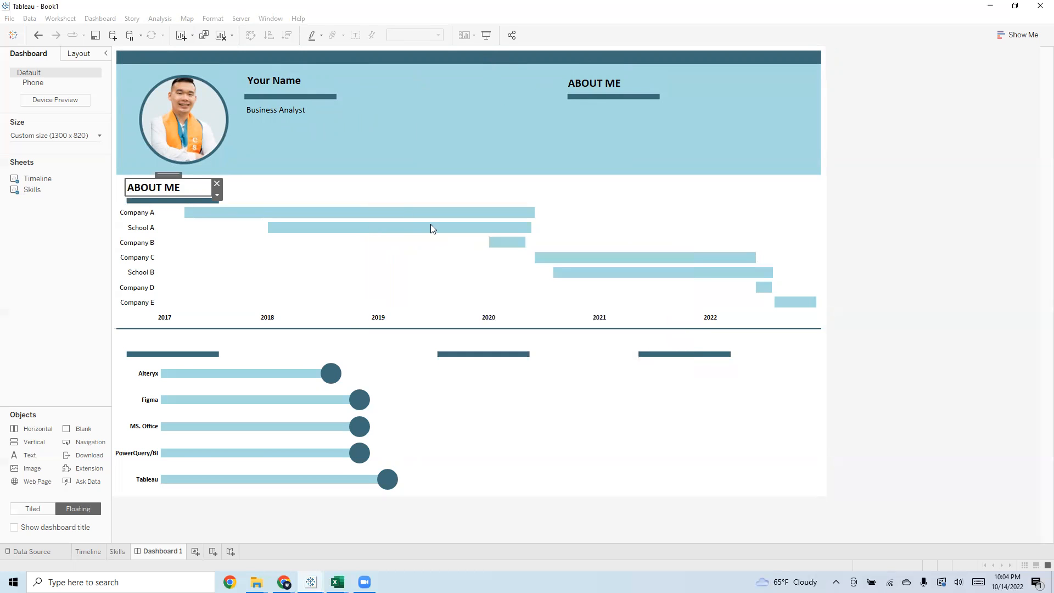
click(320, 181)
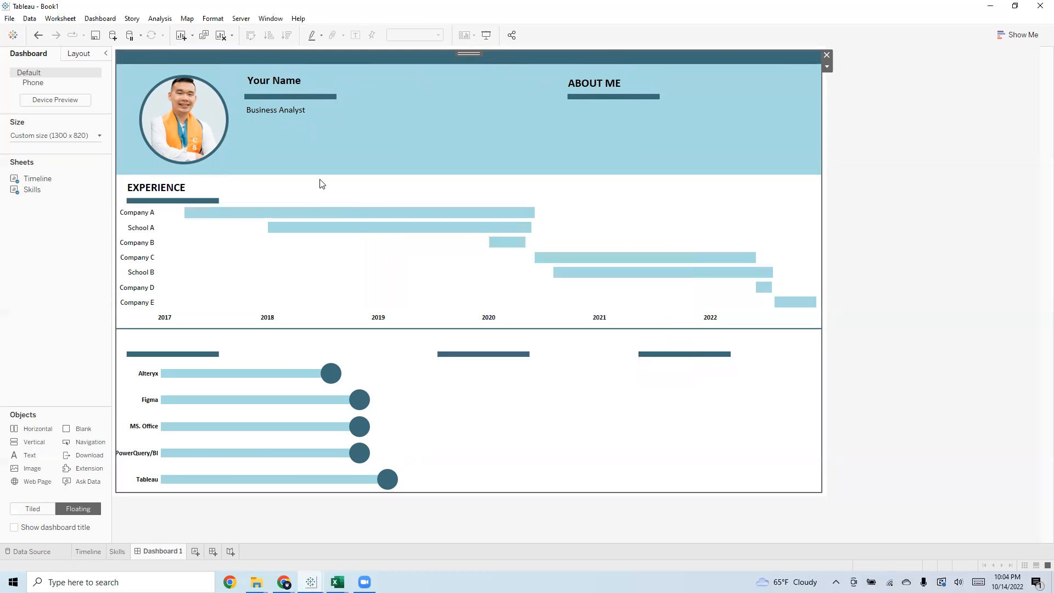
Duplicate the "EXPERIENCE" heading and place the copy above the heading bar over the Skills chart
click(177, 181)
click(291, 193)
key(ctrl+v)
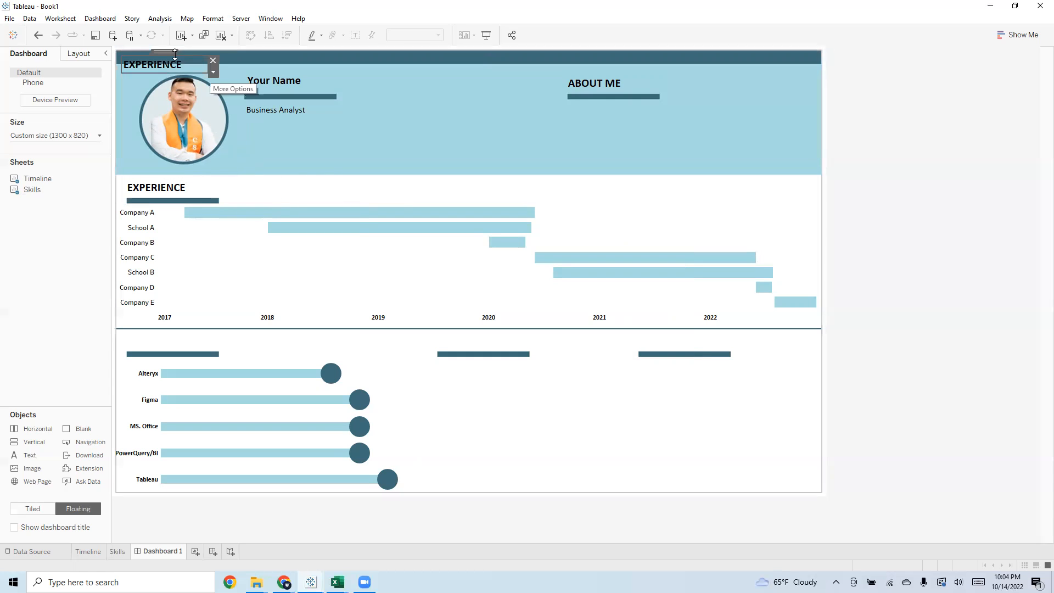
drag(166, 51, 176, 339)
Replace the text of the heading copy above the Skills chart with "SKILLS"
double_click(176, 340)
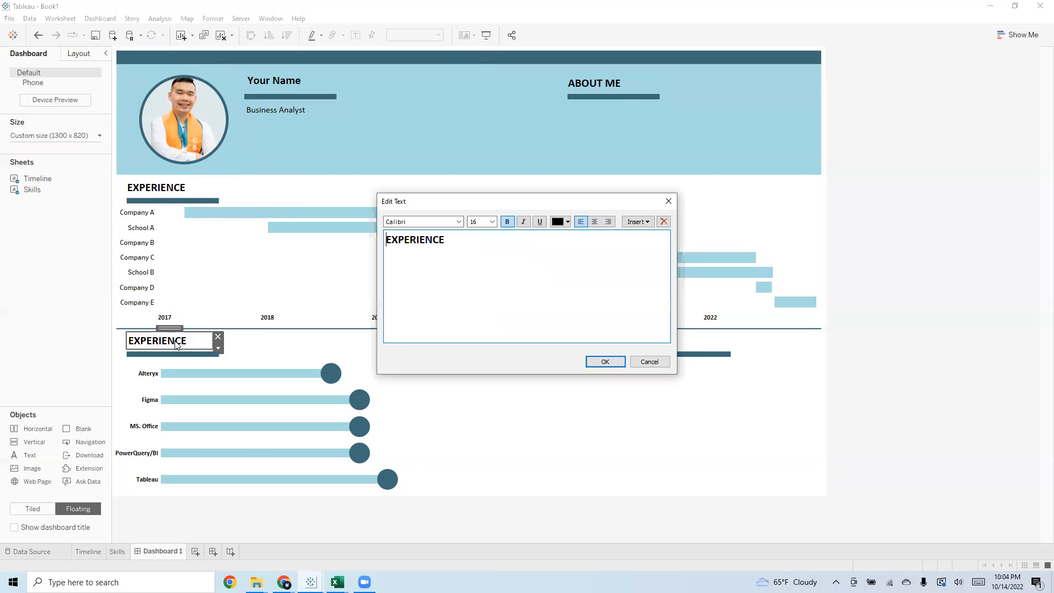
key(BackSpace)
text(SKILLS)
click(614, 359)
Duplicate the "SKILLS" heading and place the copy above the middle heading bar of the lower section
key(ctrl+c)
click(270, 346)
key(ctrl+v)
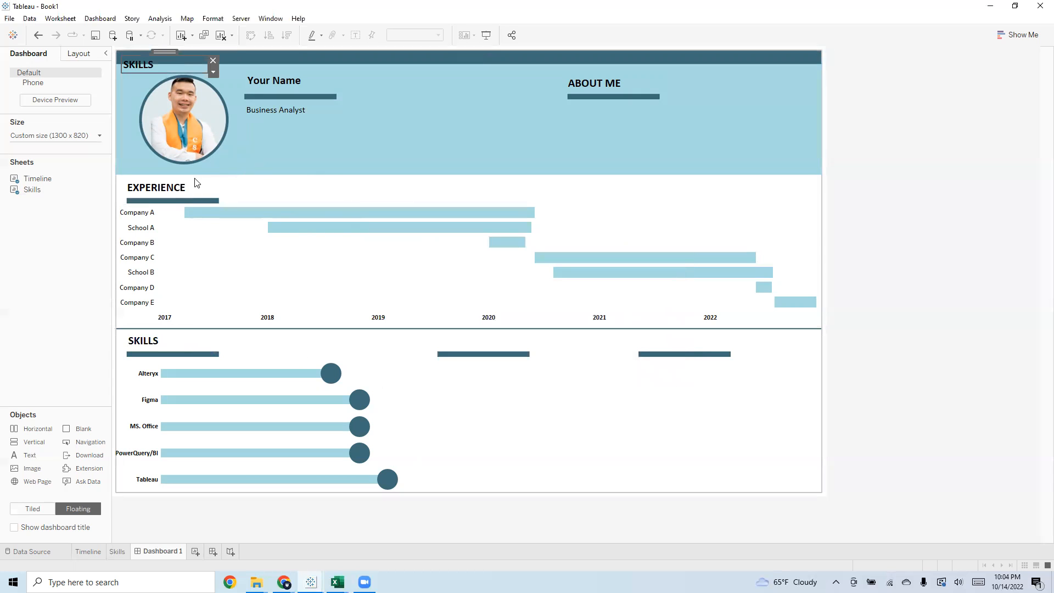
drag(166, 51, 477, 327)
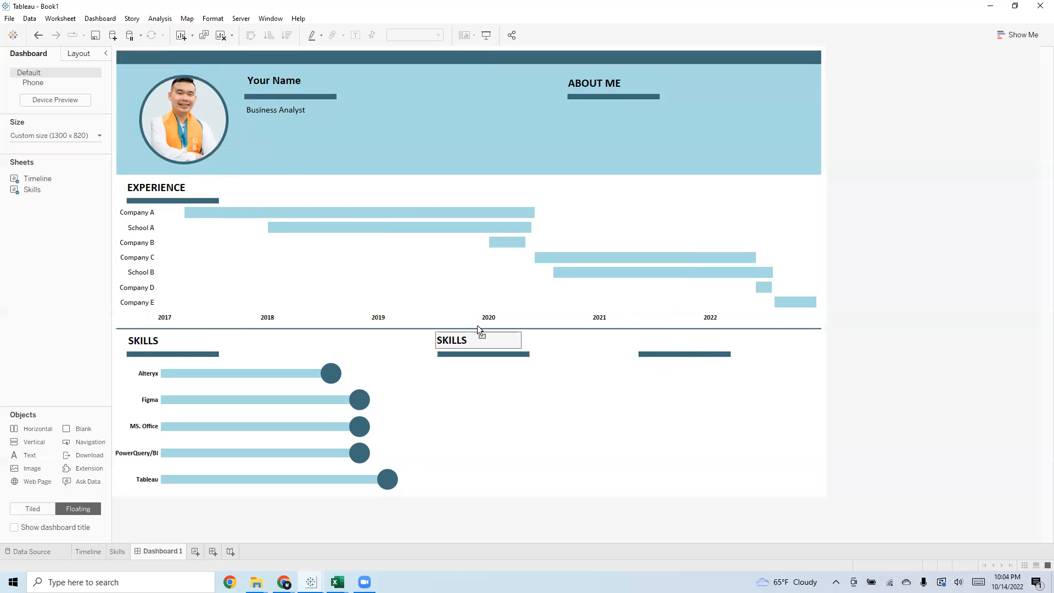
Replace the text of the middle heading in the lower section with "ACHIEVEMENT"
double_click(466, 338)
key(ctrl+a)
text(ACHIEVEMENT)
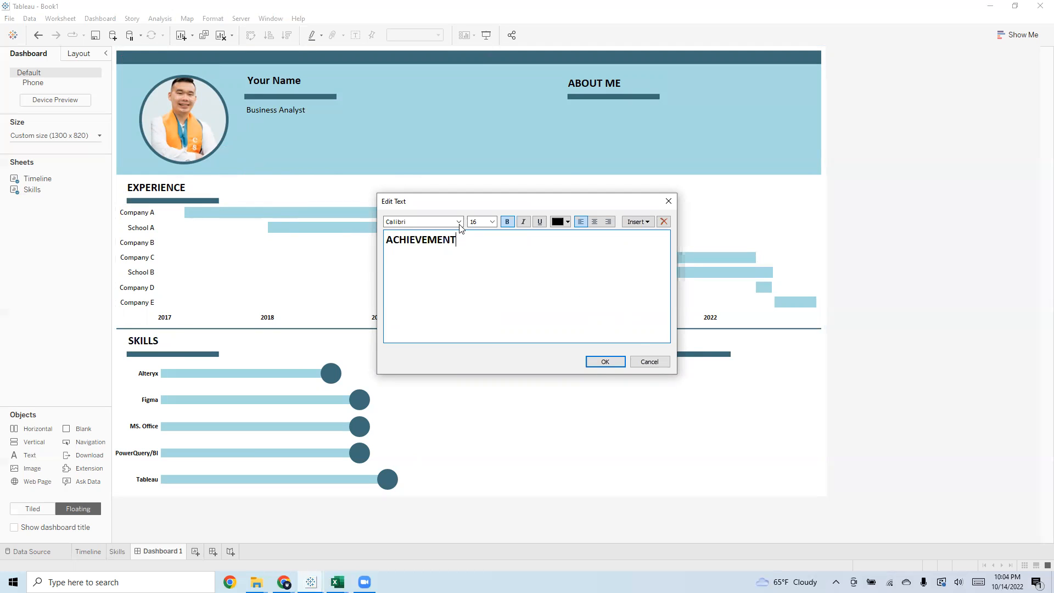
click(605, 361)
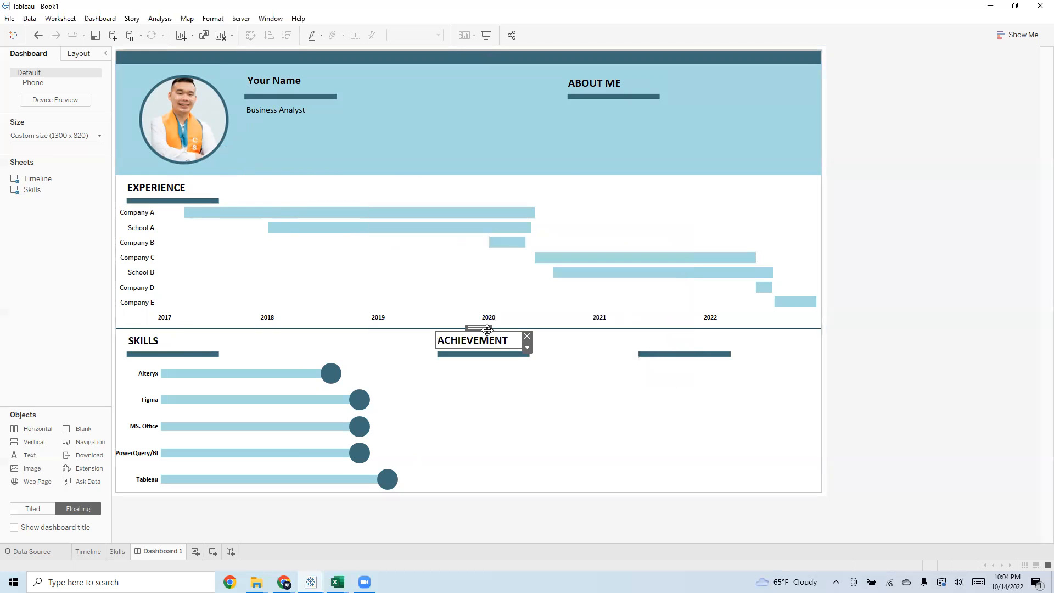
Paste another copy of the "SKILLS" heading and place it above the remaining empty heading bar in the lower section
click(601, 341)
key(ctrl+v)
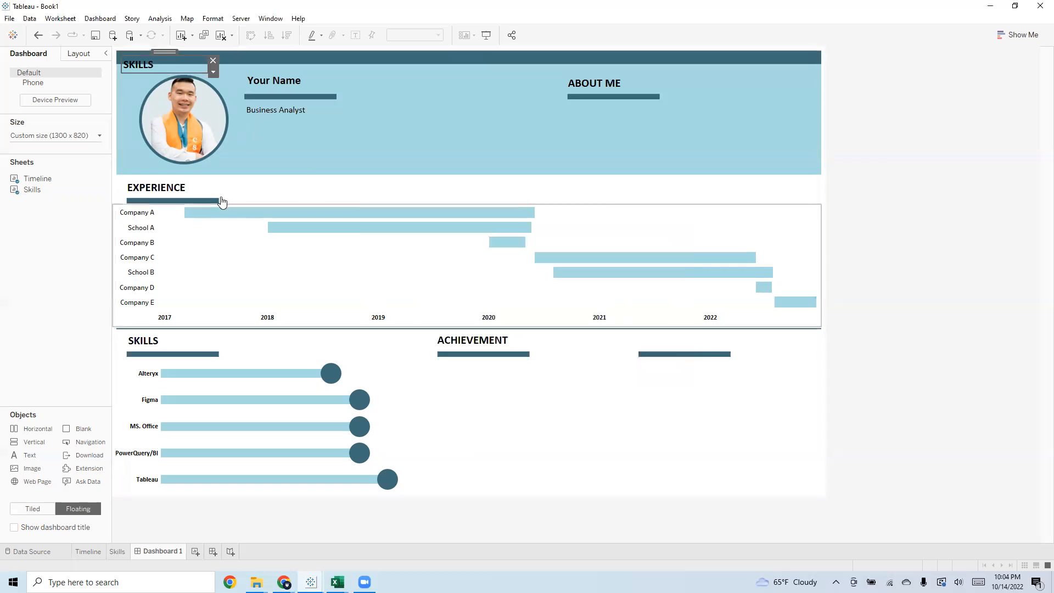
drag(170, 64, 679, 328)
Replace the text of the last heading copy in the lower section with "INTEREST"
double_click(671, 341)
drag(455, 245, 311, 234)
text(INTEREST)
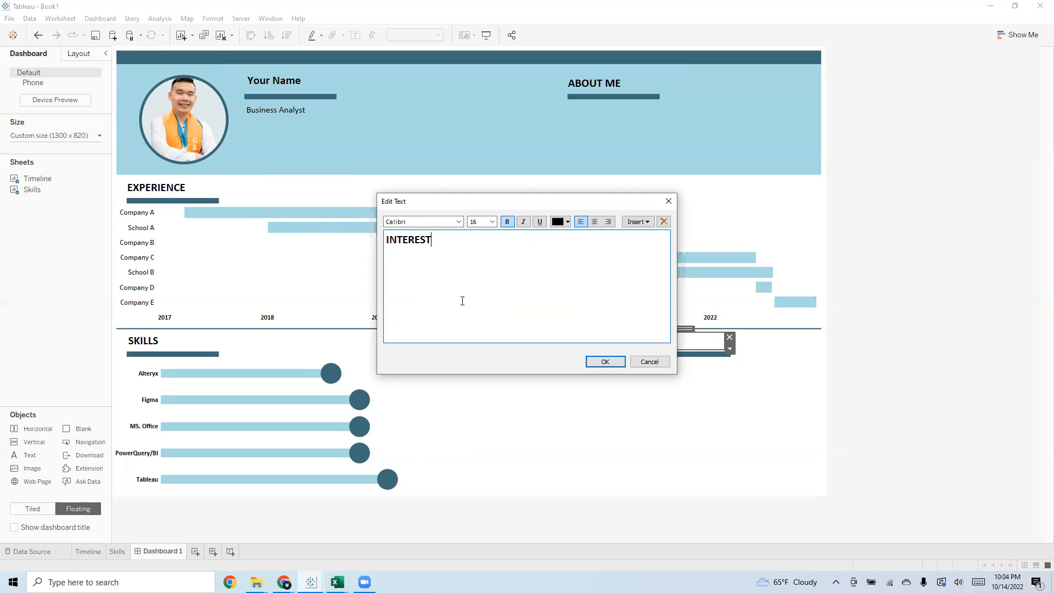
click(605, 361)
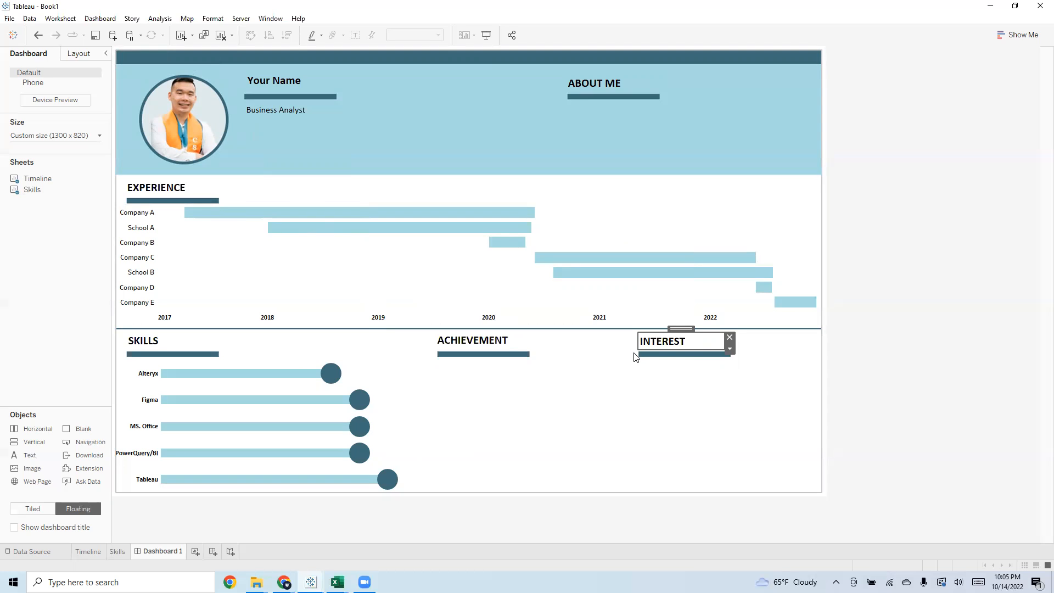
click(588, 349)
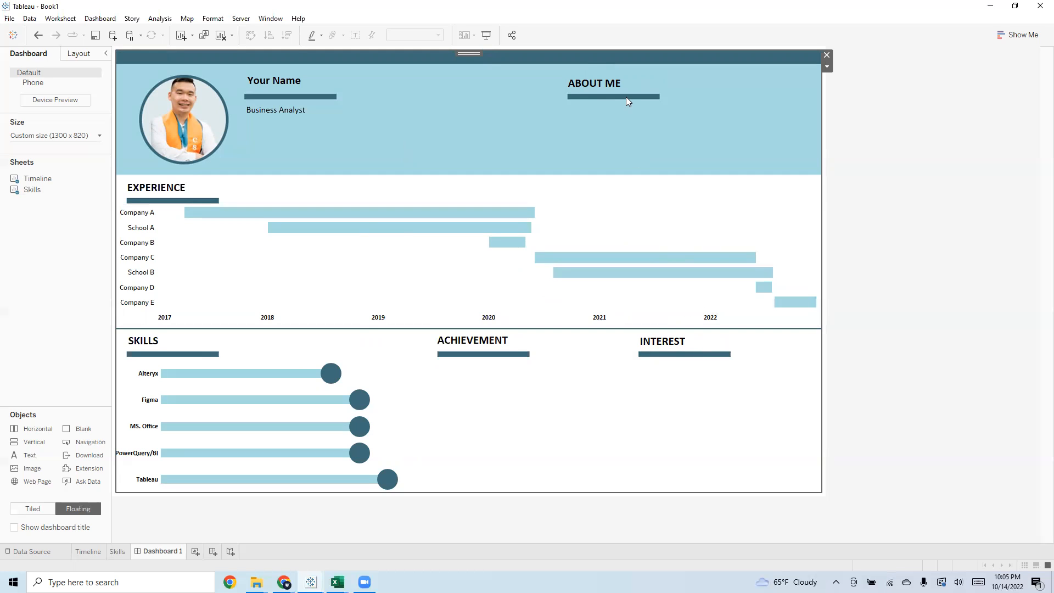
Duplicate the "Business Analyst" text object and place the copy directly below the ABOUT ME heading bar
click(263, 109)
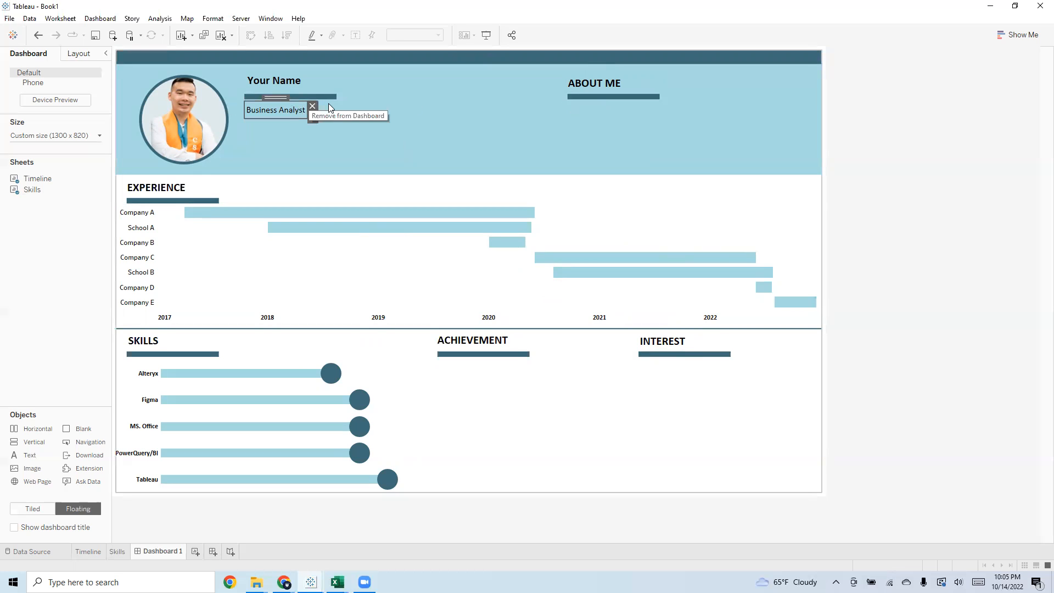
click(415, 133)
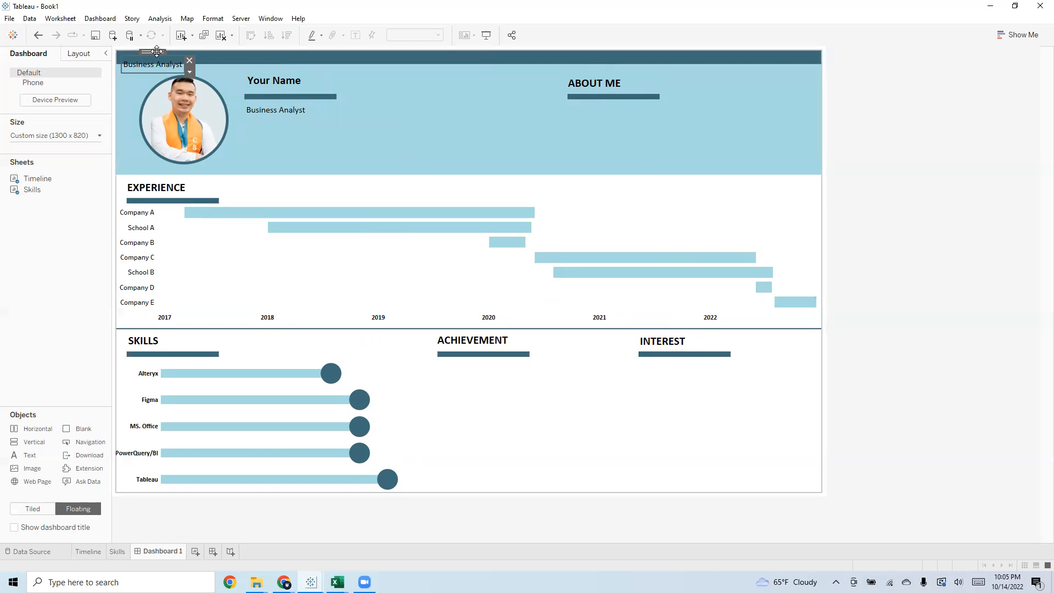
drag(578, 99, 601, 98)
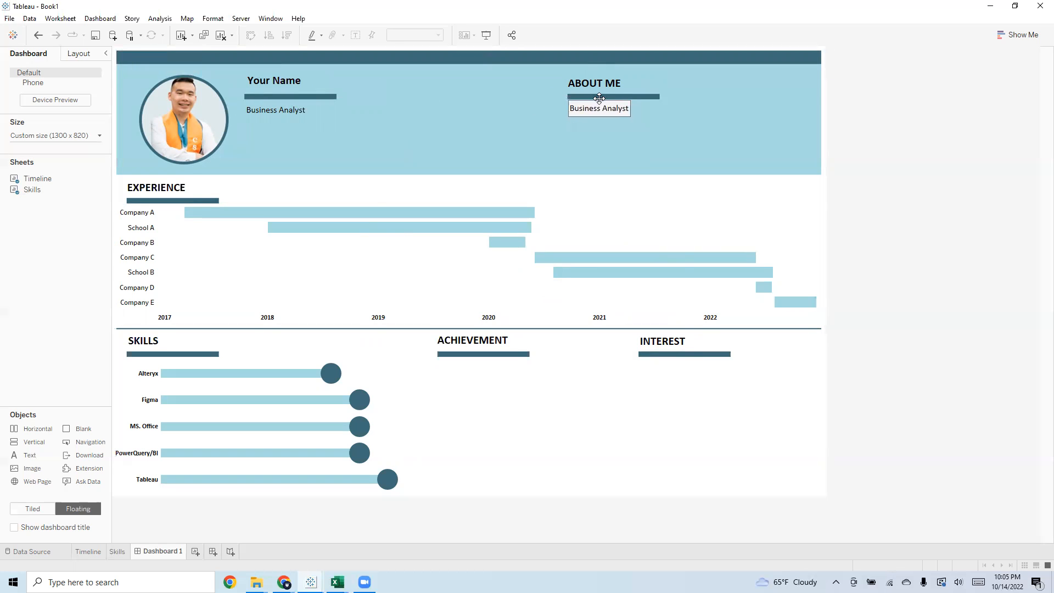
Replace the copy's text with "I'm very active student." plus a long run of filler "a" letters, and enlarge its box within the header band
double_click(594, 106)
drag(447, 238, 373, 232)
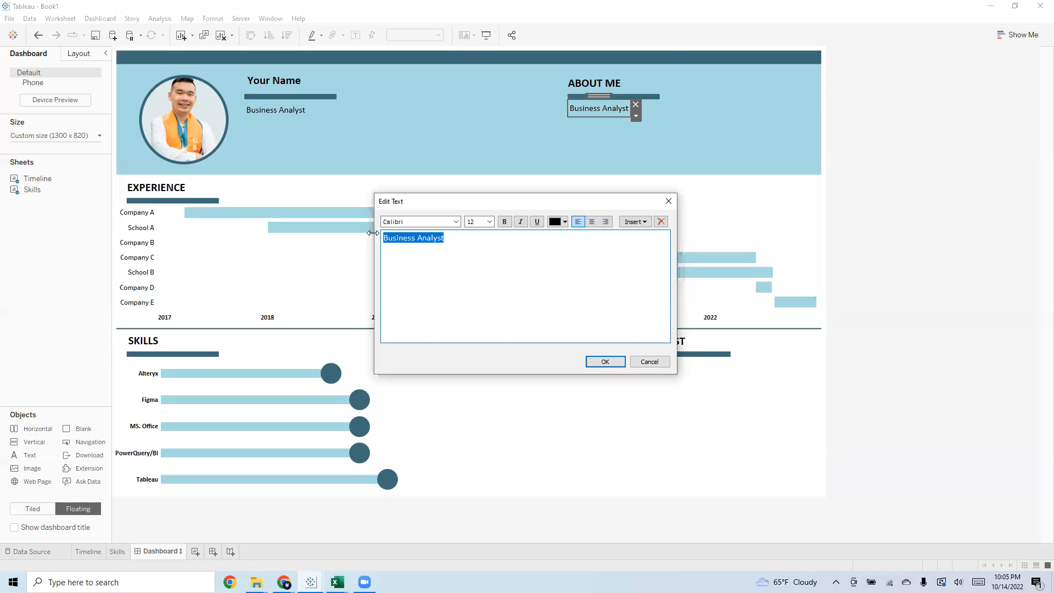
text(A)
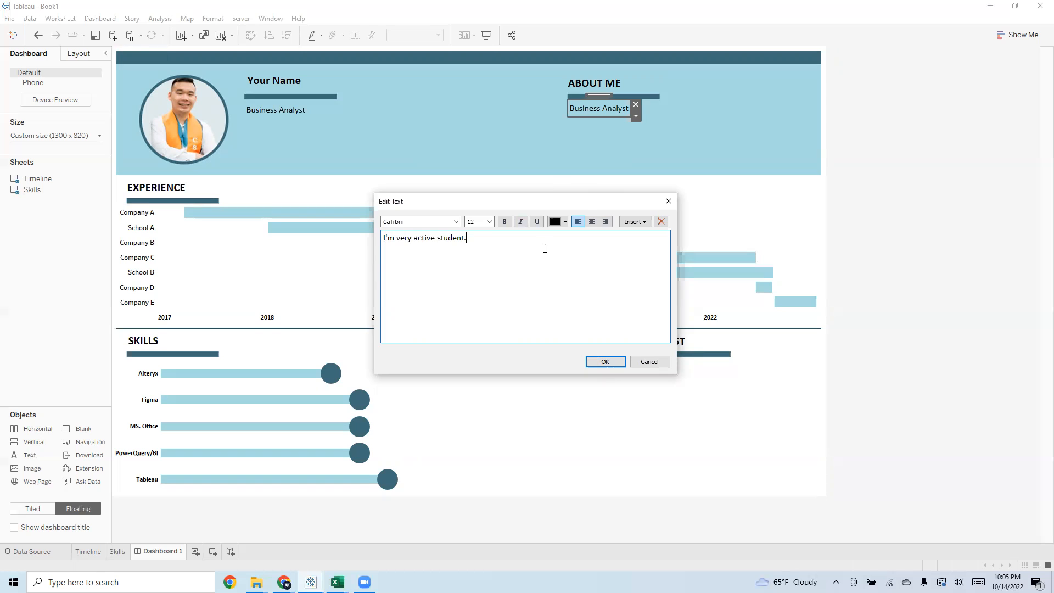
text(aaaaaaassaaaaaaaaaaaaaaaaaaaaaaaaaaaaaaaaaaaaaaaaaaaaaaaaa)
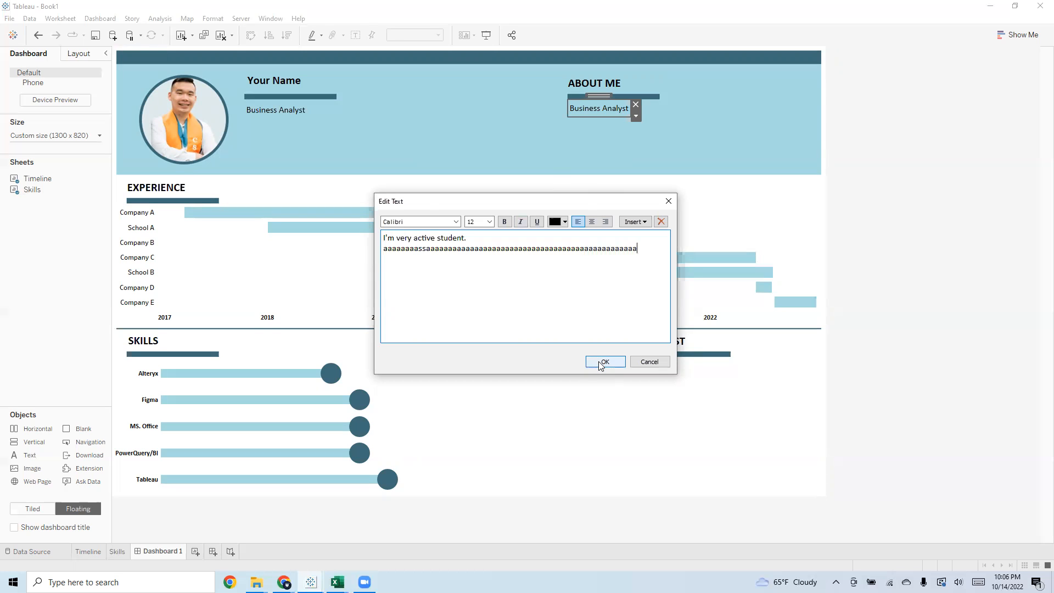
click(605, 361)
drag(630, 108, 731, 115)
drag(662, 117, 657, 169)
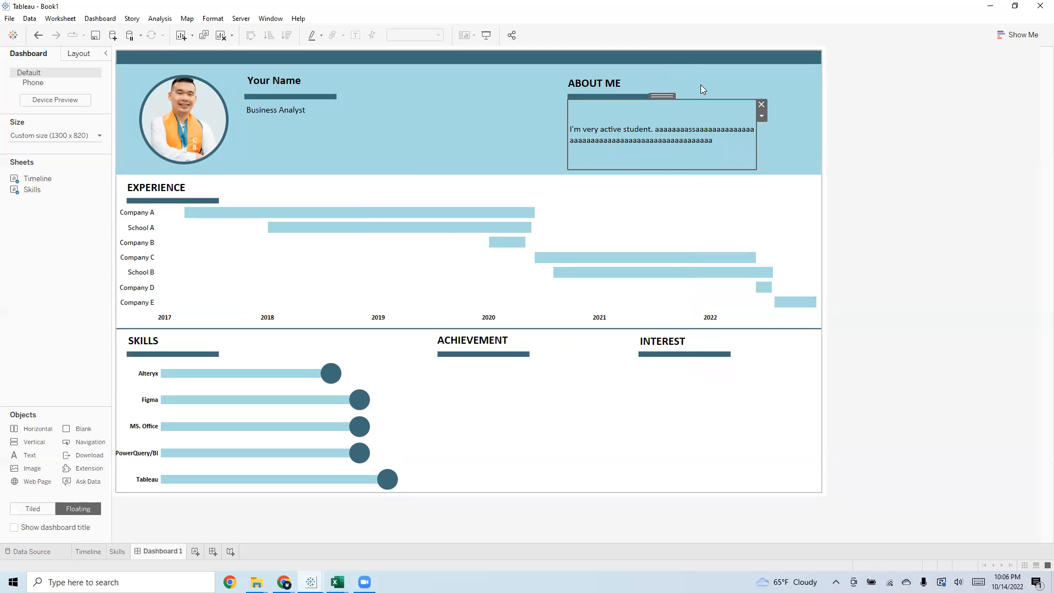
click(762, 116)
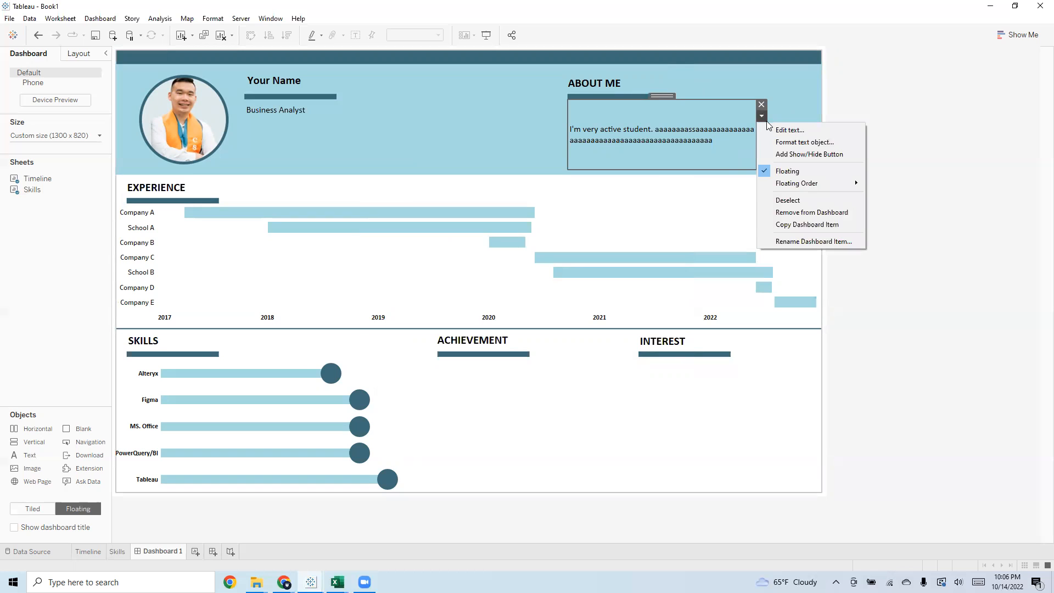
click(776, 125)
click(763, 116)
click(811, 129)
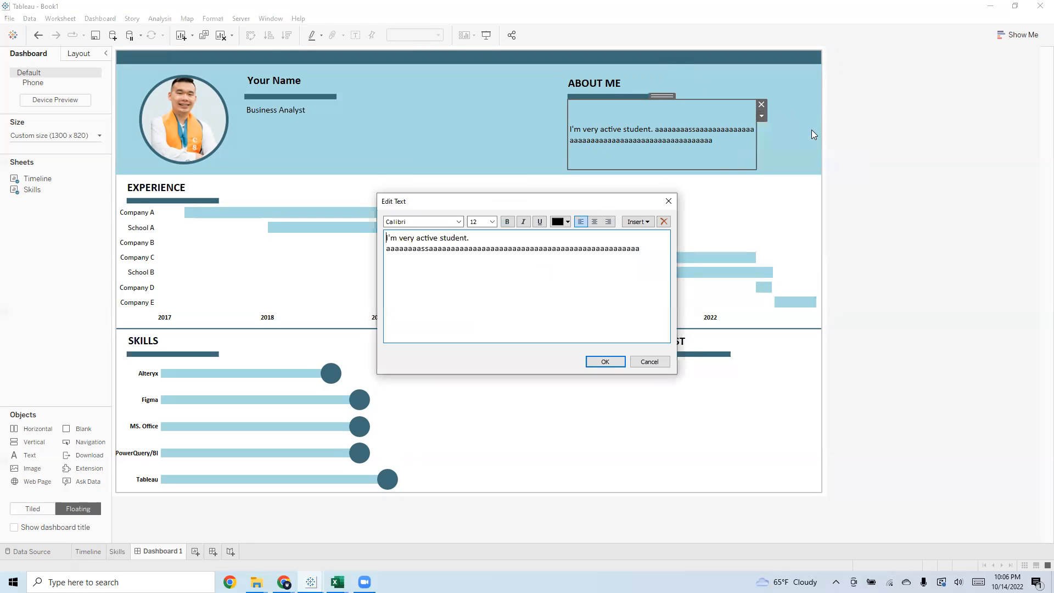
click(668, 201)
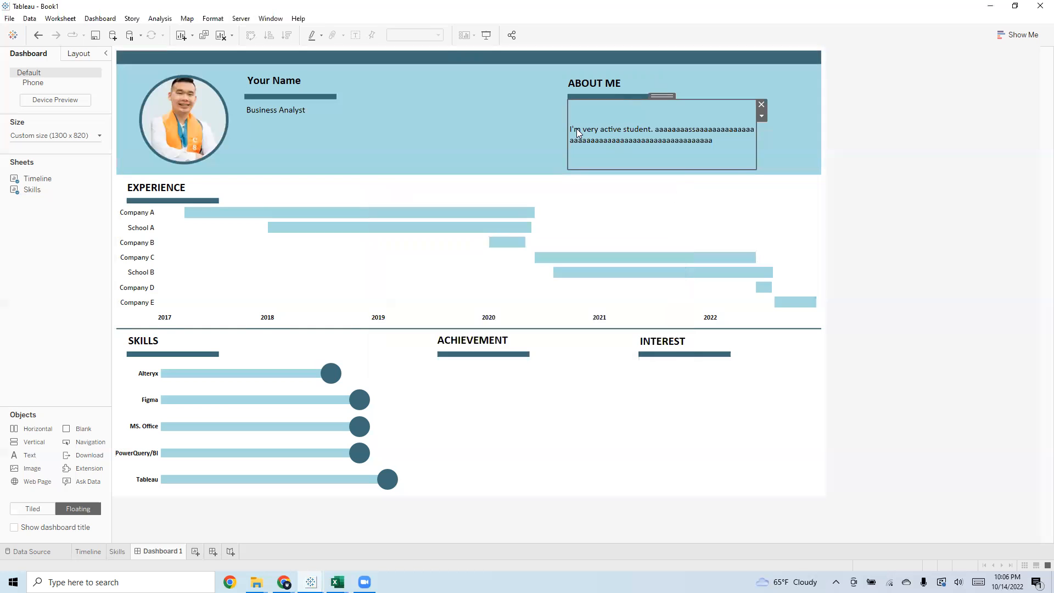
click(698, 82)
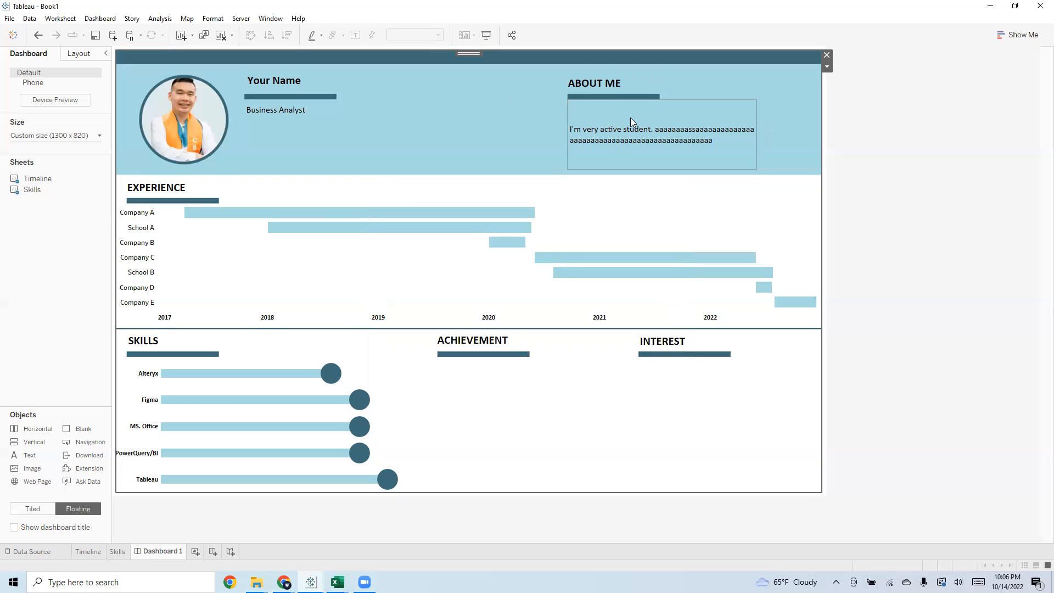
Delete the filler letters from the ABOUT ME description, keeping only "I'm very active student."
click(692, 138)
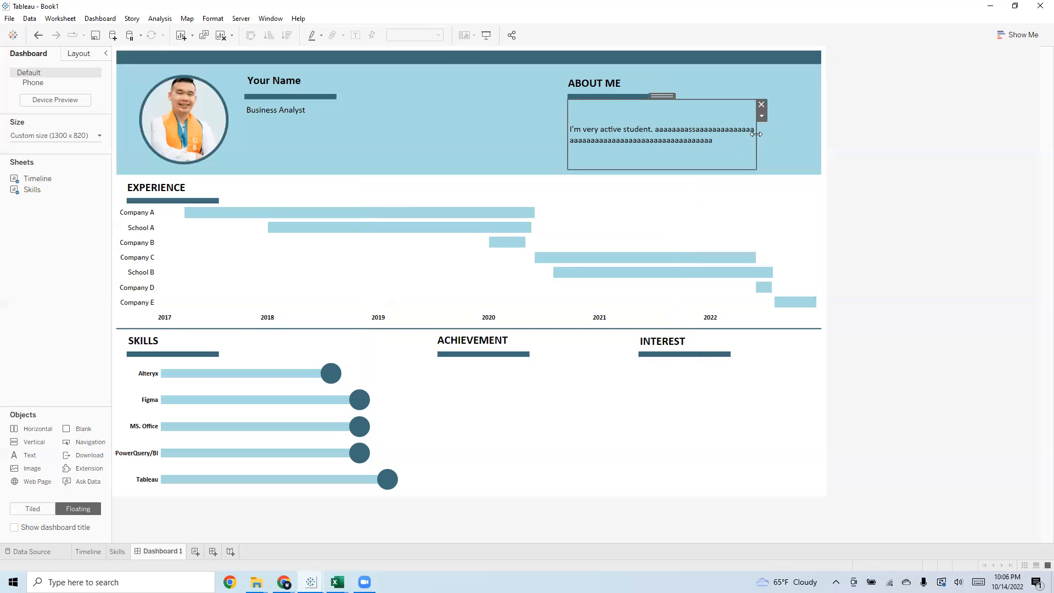
double_click(713, 137)
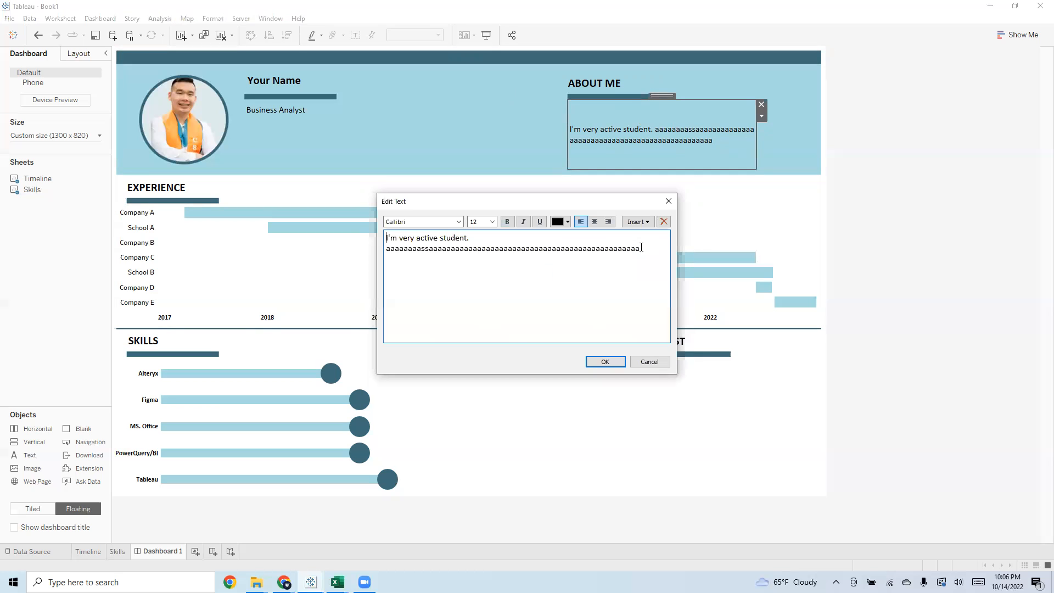
drag(641, 248, 376, 243)
key(BackSpace)
click(605, 361)
click(476, 118)
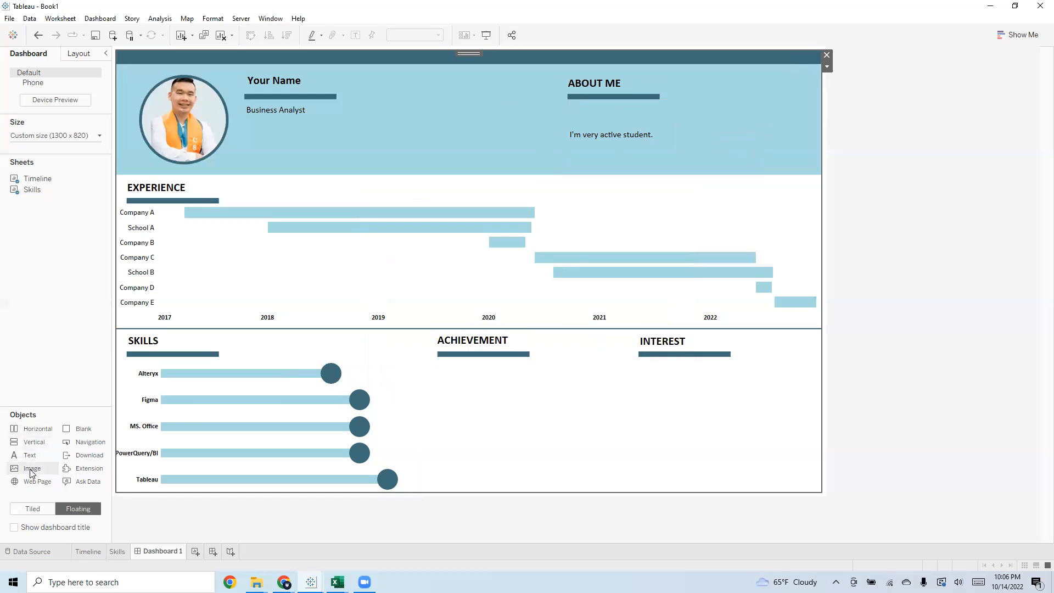
Add a floating image object over the ABOUT ME area and browse the Resume folder's image files without choosing one
drag(32, 473, 584, 63)
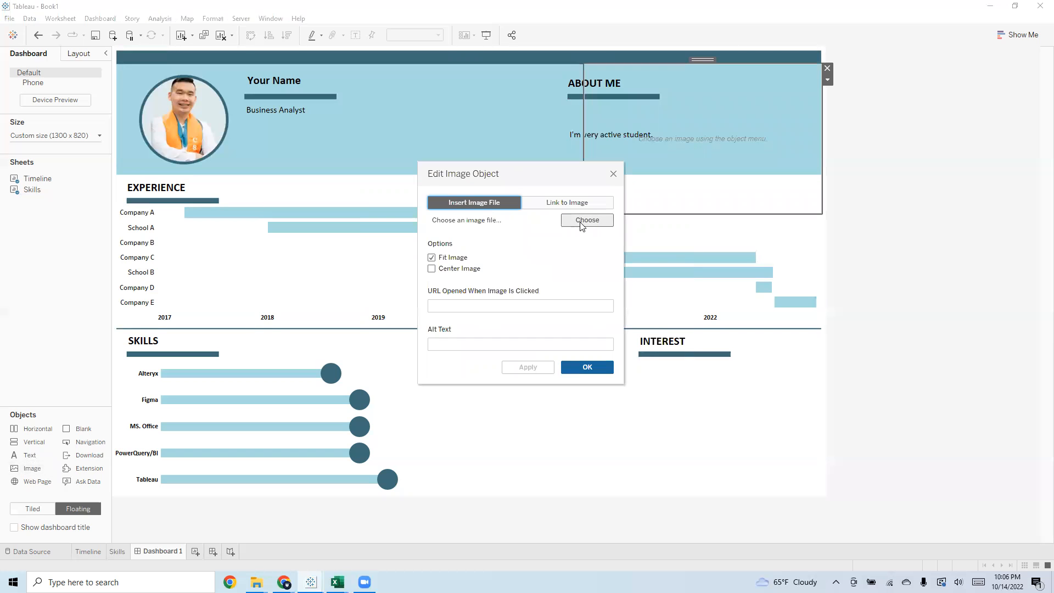
click(583, 221)
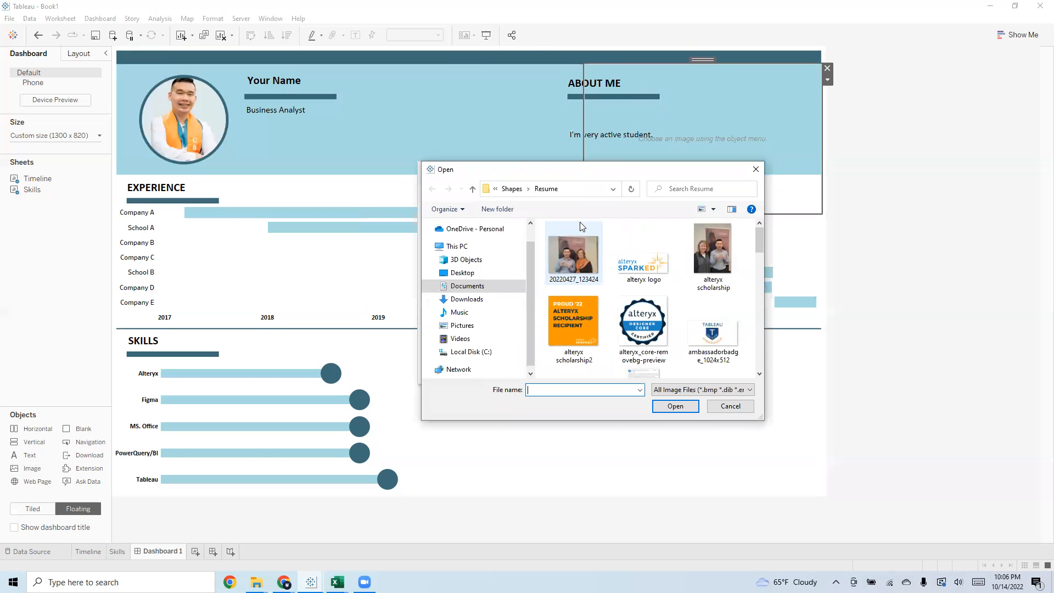
scroll(636, 275, down, 3)
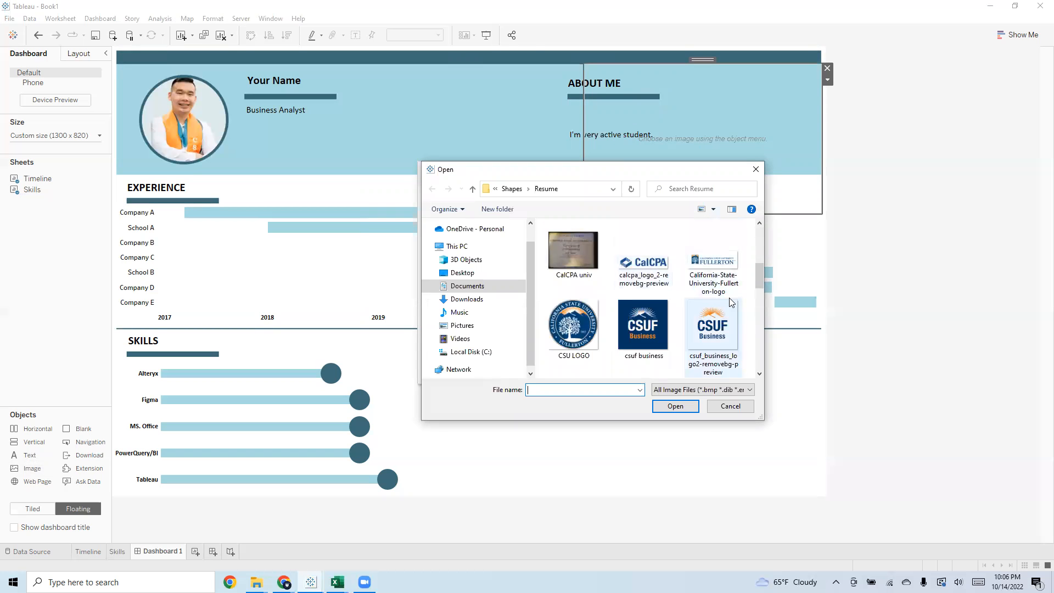
scroll(692, 301, down, 3)
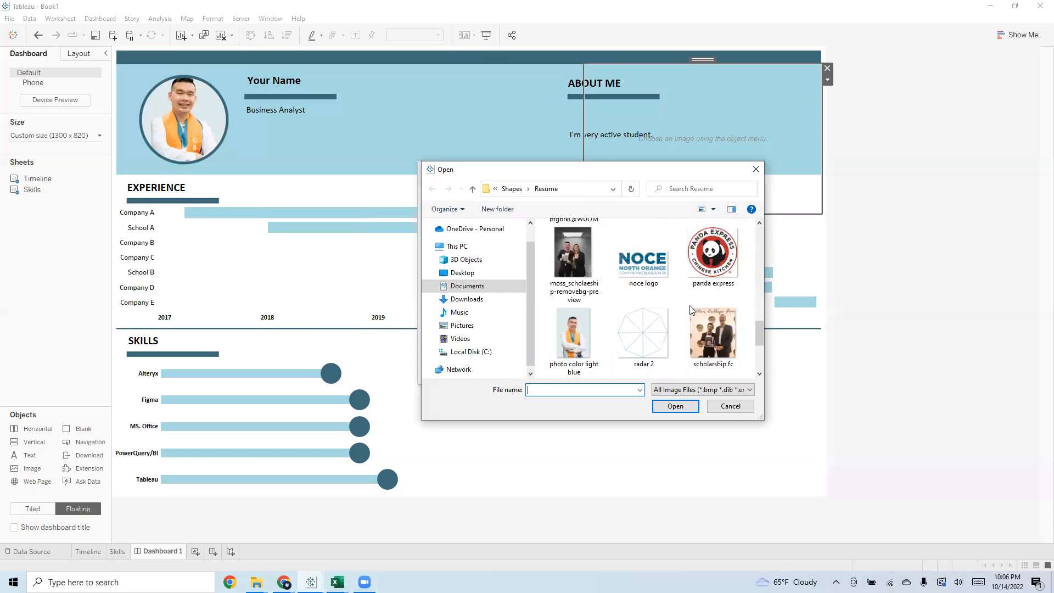
scroll(692, 310, down, 3)
click(756, 170)
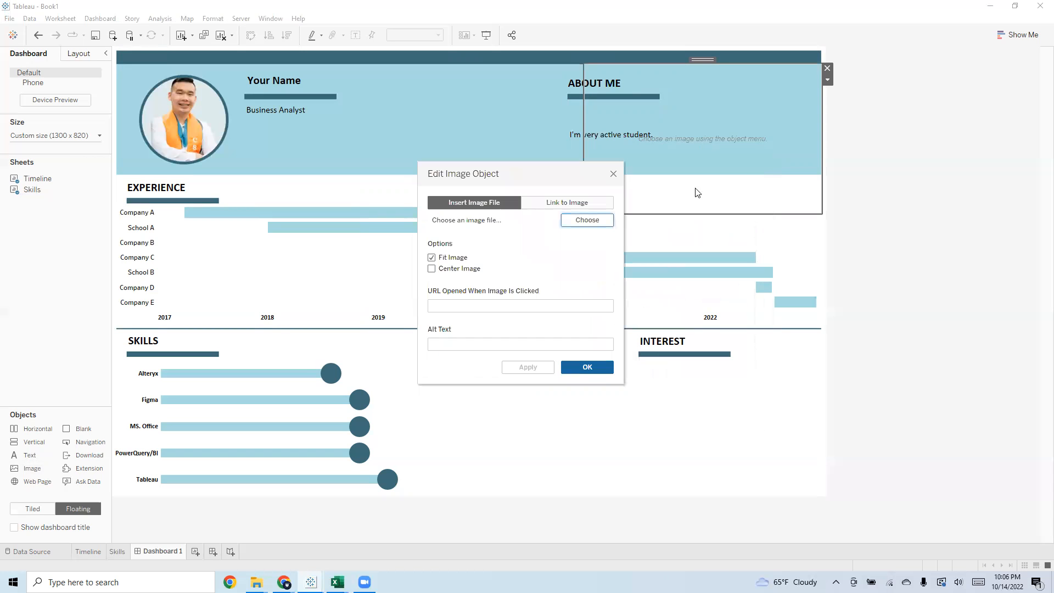
click(616, 175)
Switch to the Chrome window, replace the Downloads page with a fresh page, search for "icon8" and open the Icons8 site
mouse_move(284, 574)
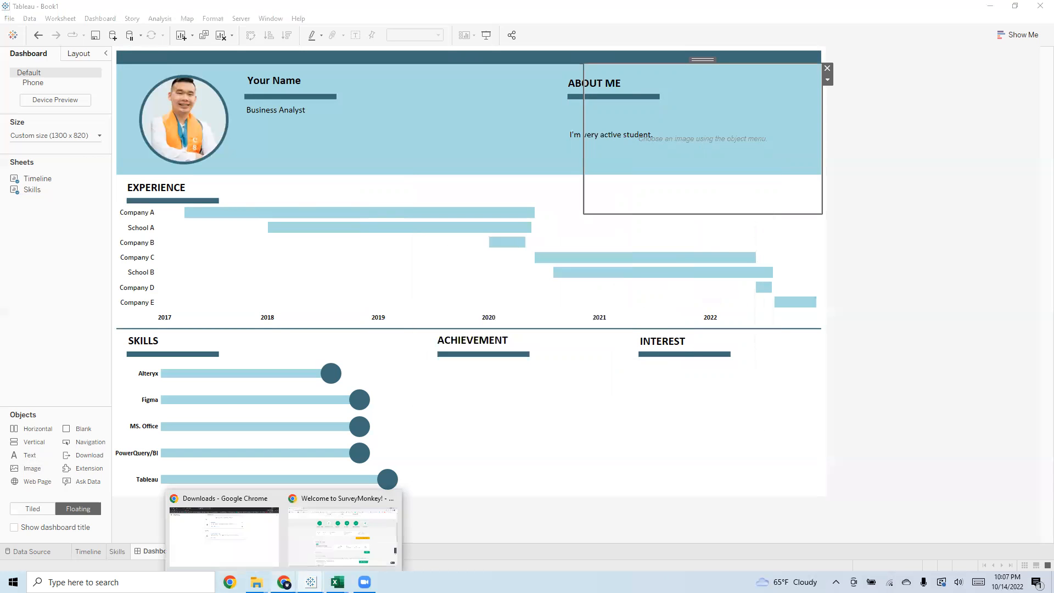
click(252, 537)
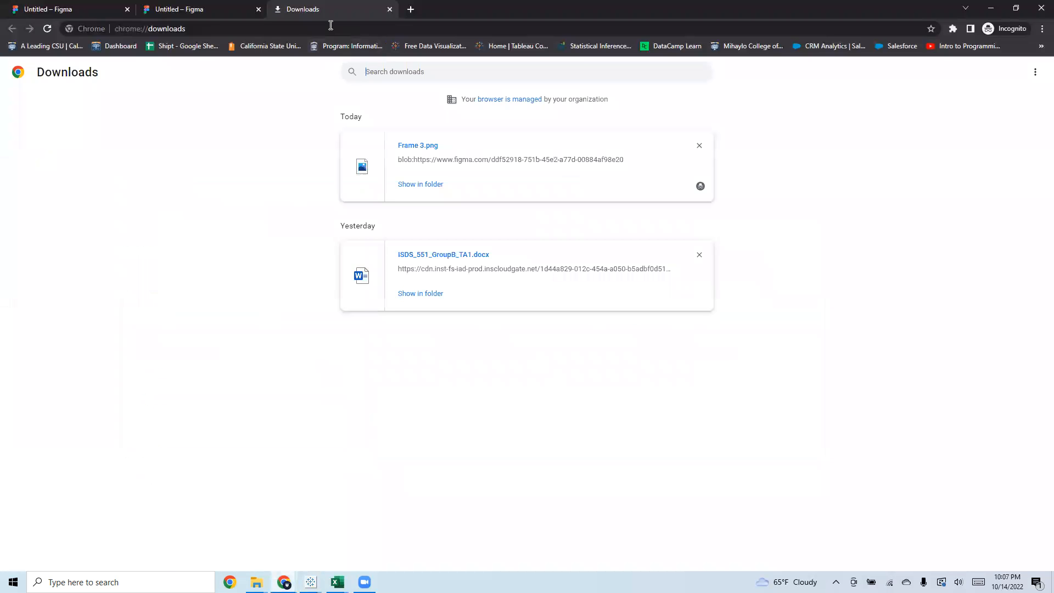
key(ctrl+w)
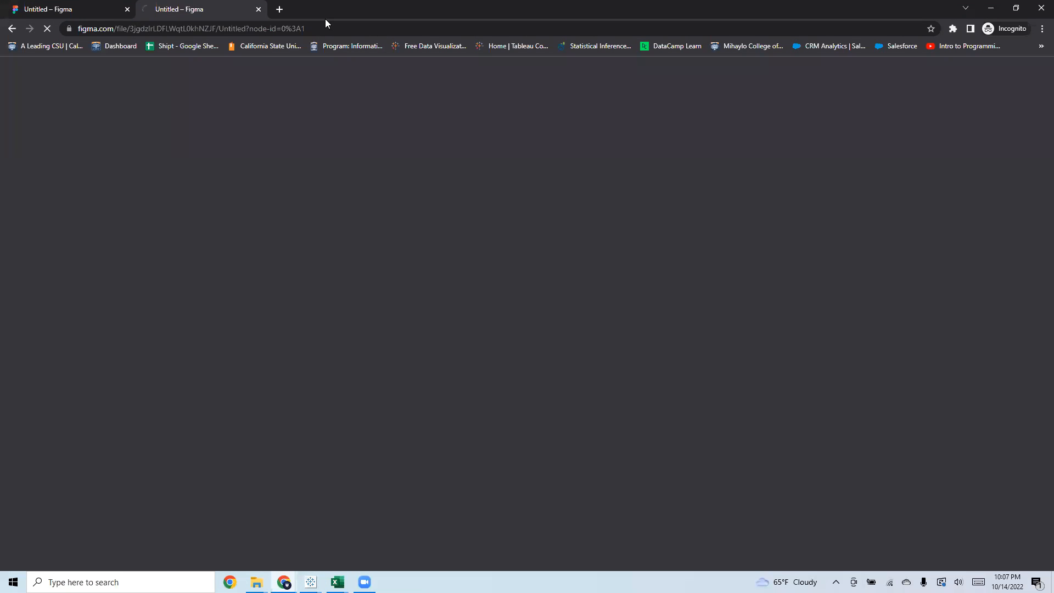
key(ctrl+t)
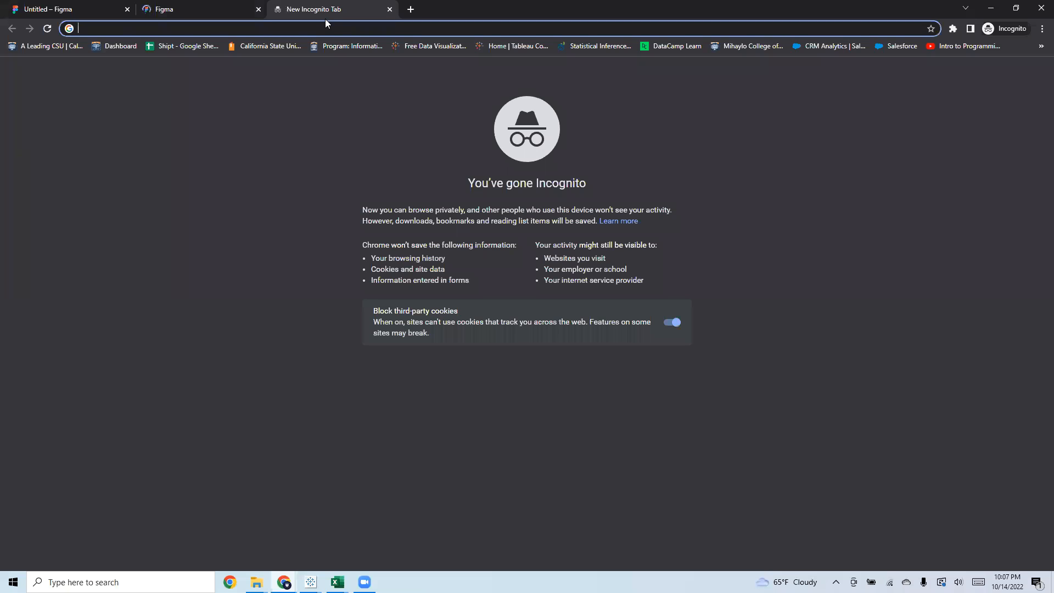
text(icon8)
key(Return)
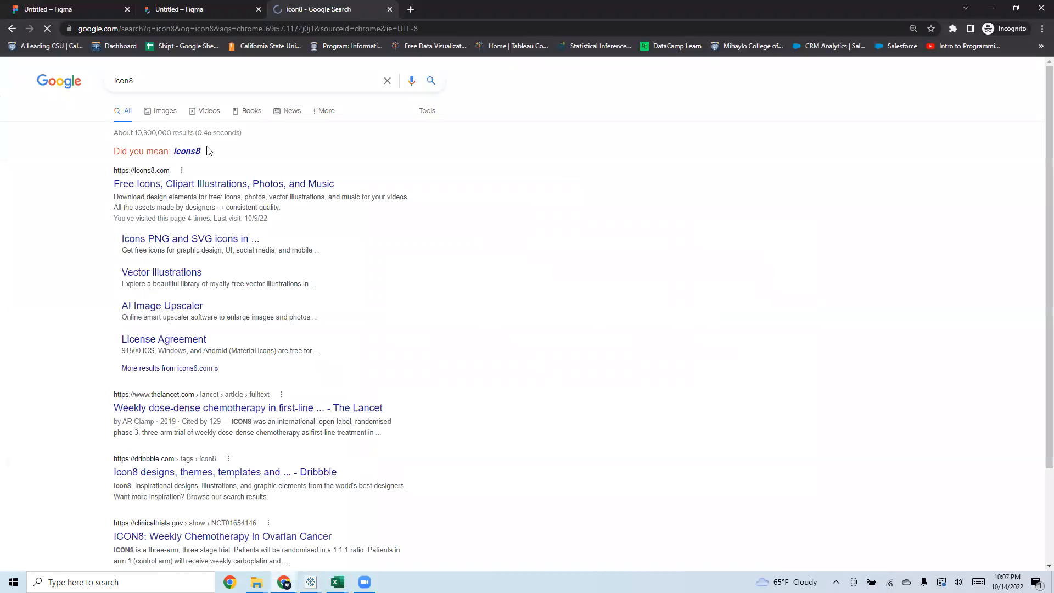
click(192, 191)
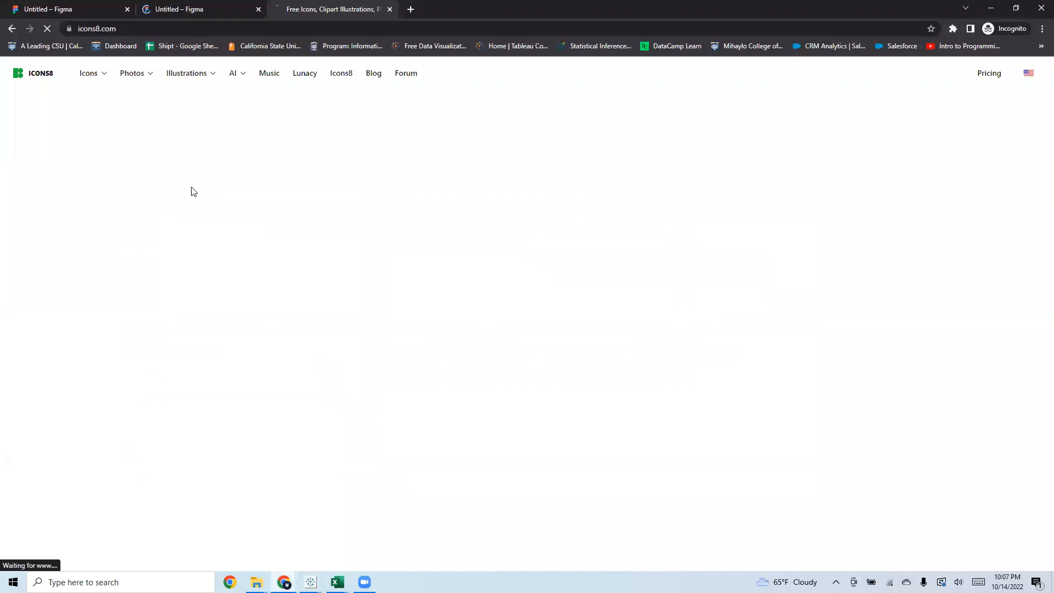
Search Icons8 for LinkedIn icons and download the blue LinkedIn Circled icon as a 48x48 PNG, dismissing the attribution message
click(491, 231)
text(linkedIn)
key(Return)
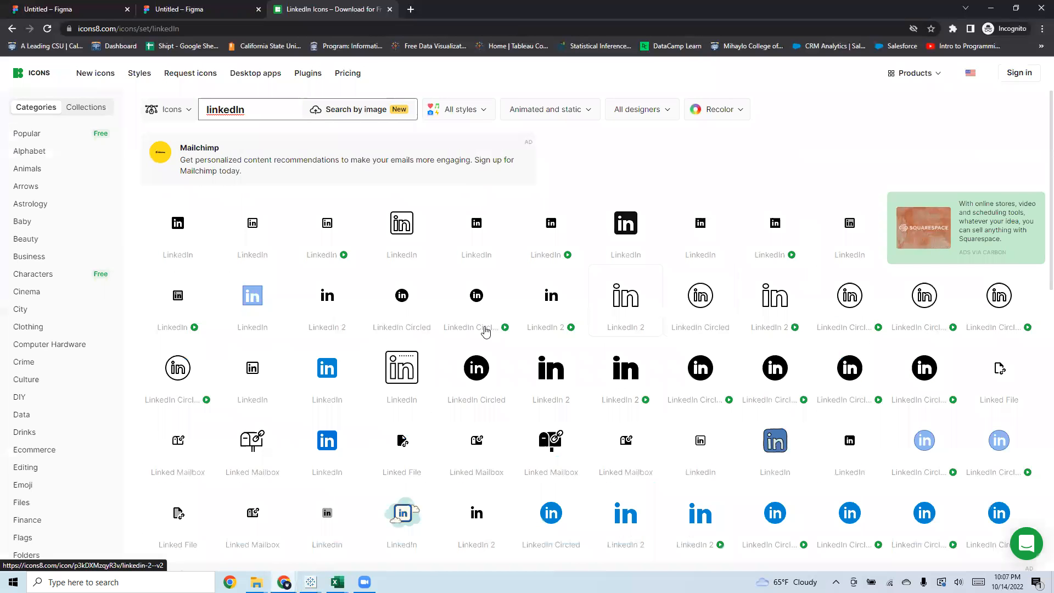
scroll(472, 330, down, 2)
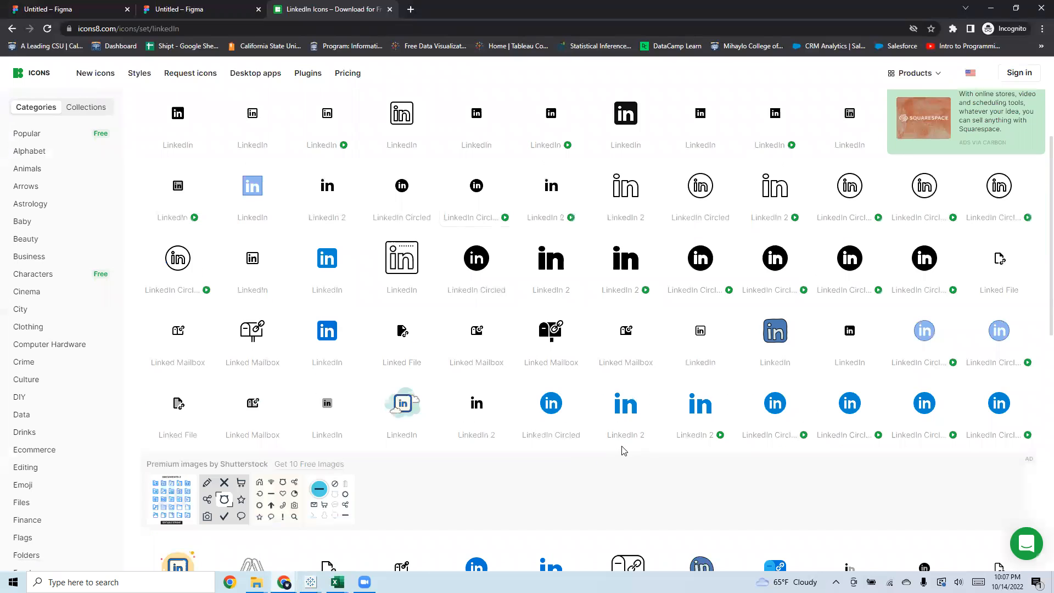
click(565, 406)
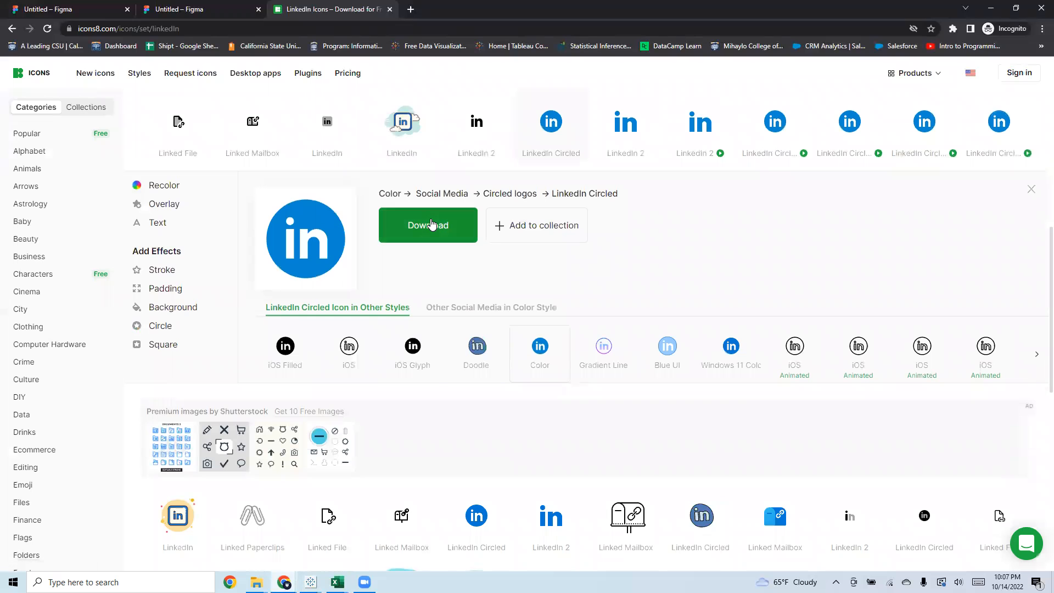
click(431, 224)
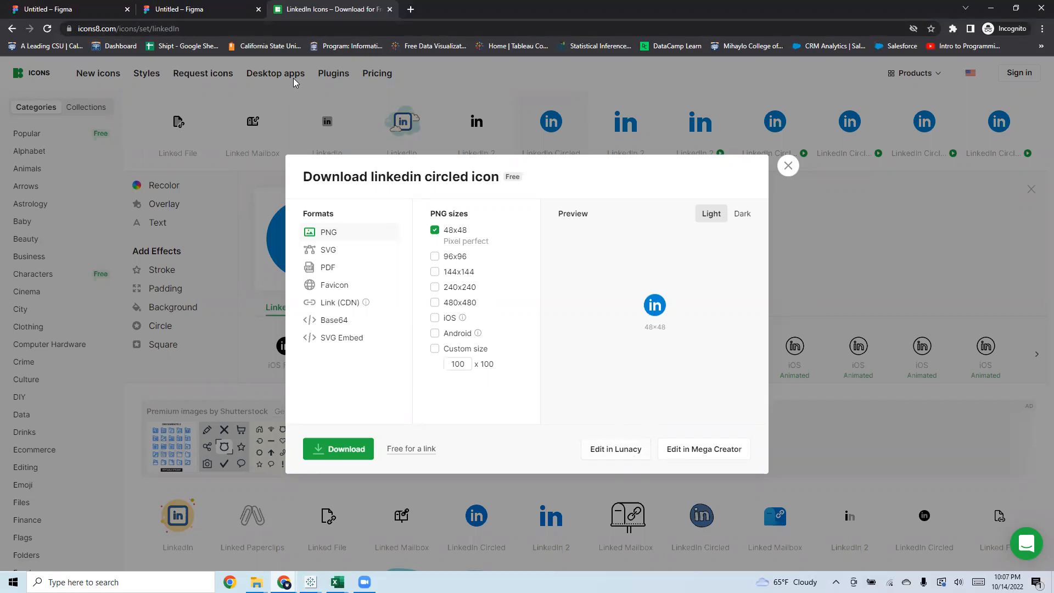
click(353, 451)
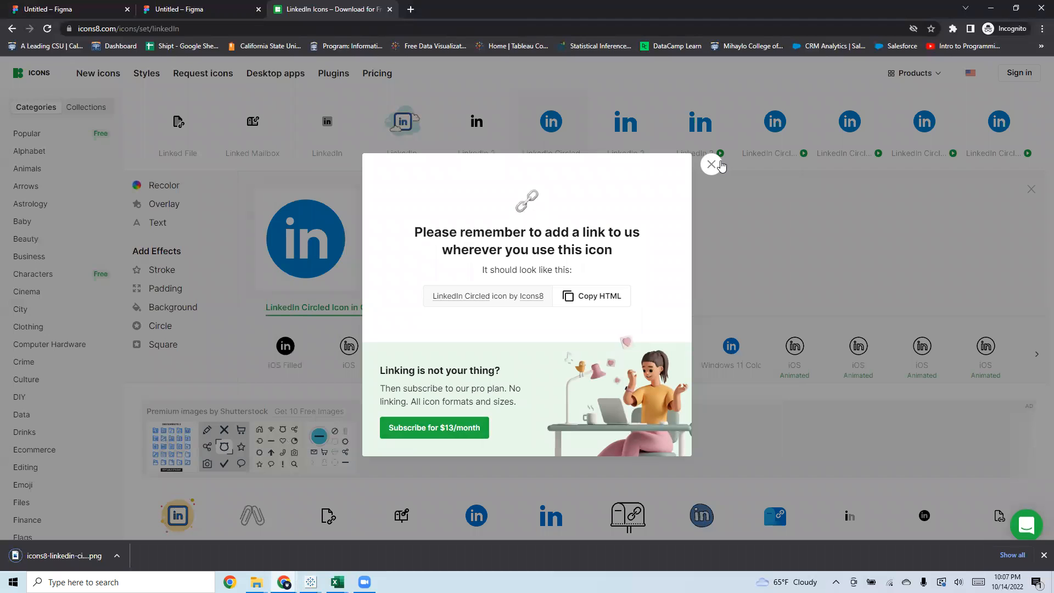
click(711, 165)
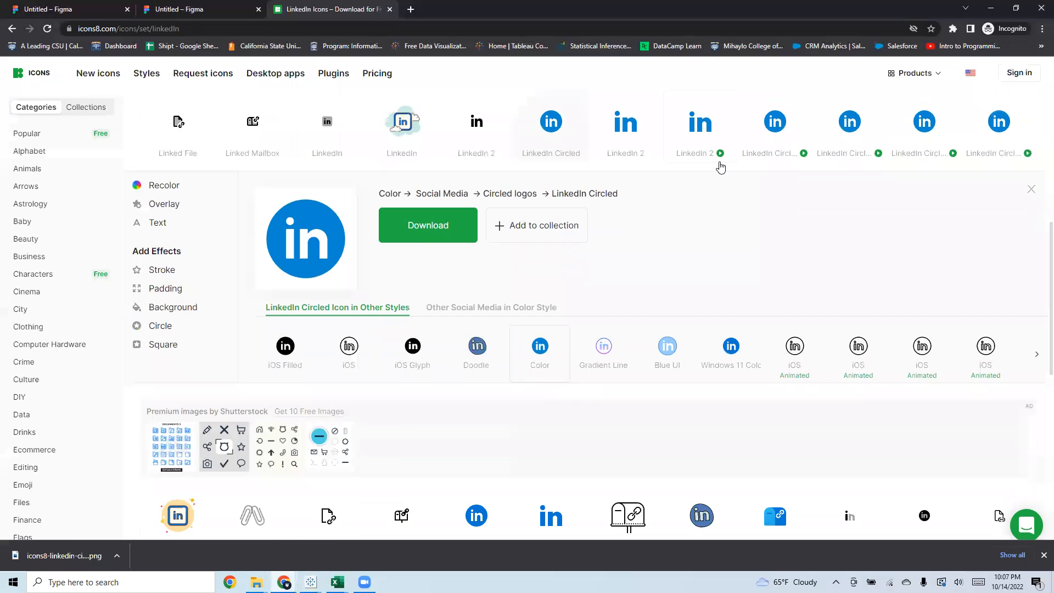
Search Icons8 for "gmail" and download the multicolour Gmail icon, dismissing the attribution message
click(562, 259)
double_click(249, 107)
text(gmail)
key(Return)
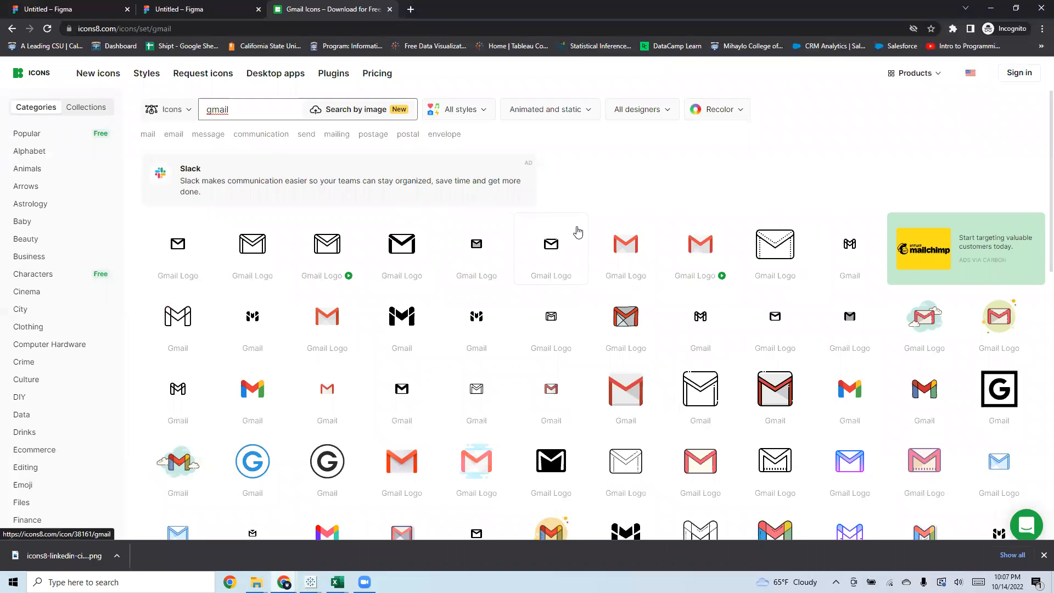
scroll(652, 199, down, 1)
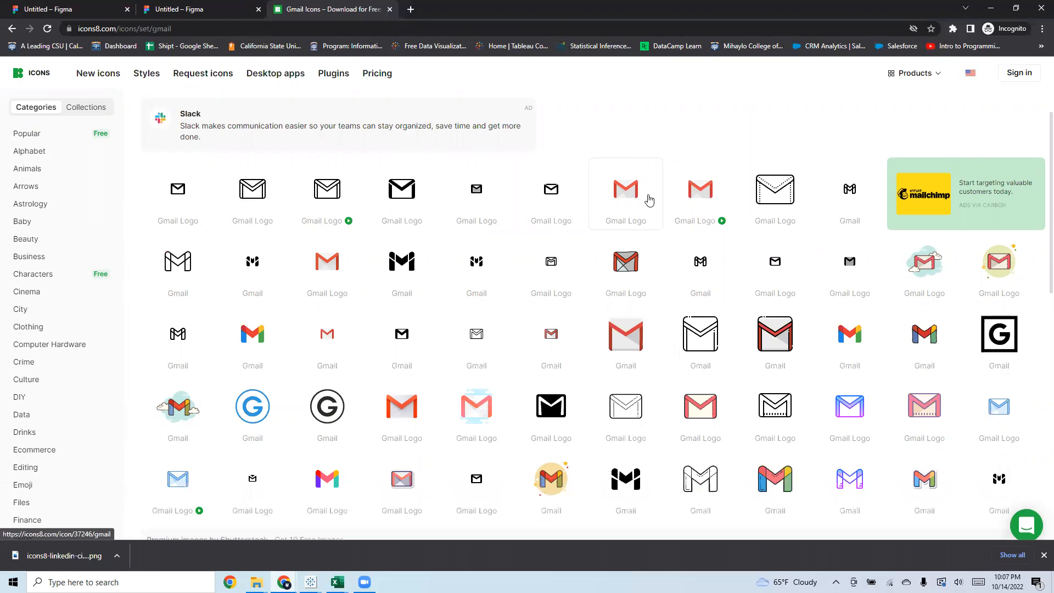
click(253, 336)
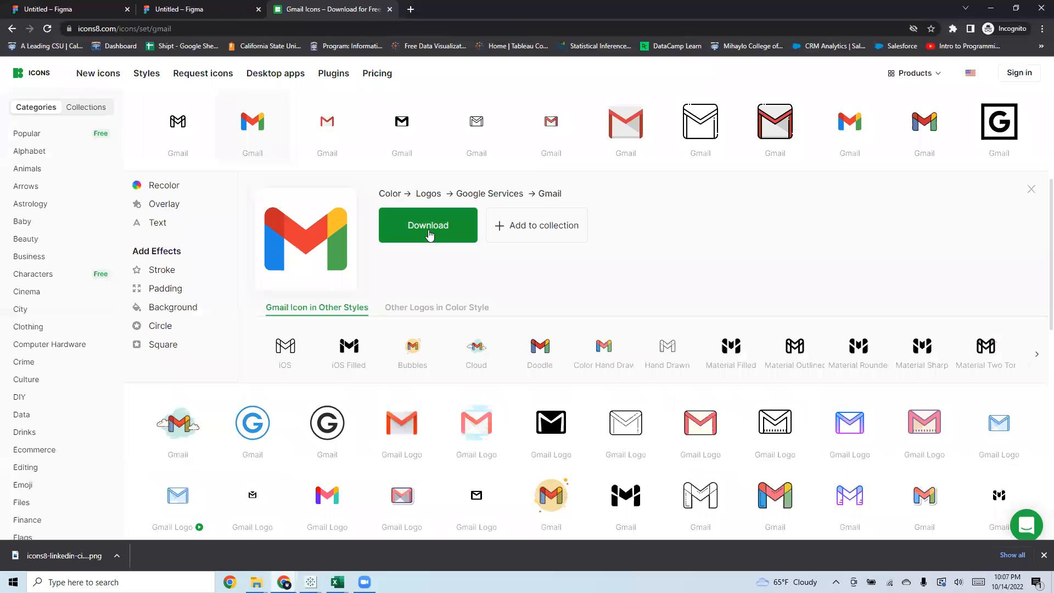
click(429, 235)
click(352, 440)
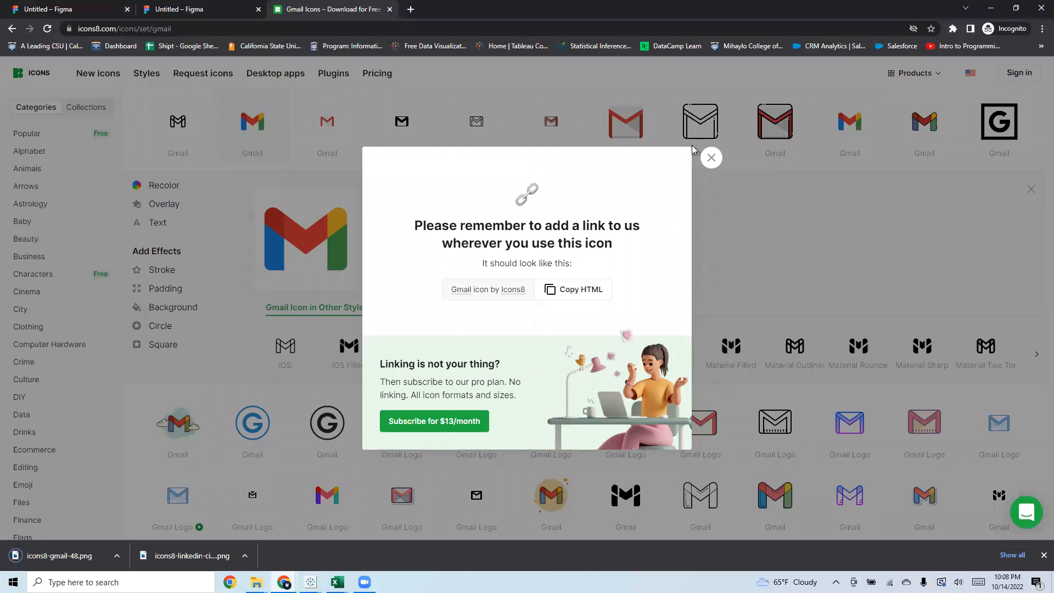
click(711, 157)
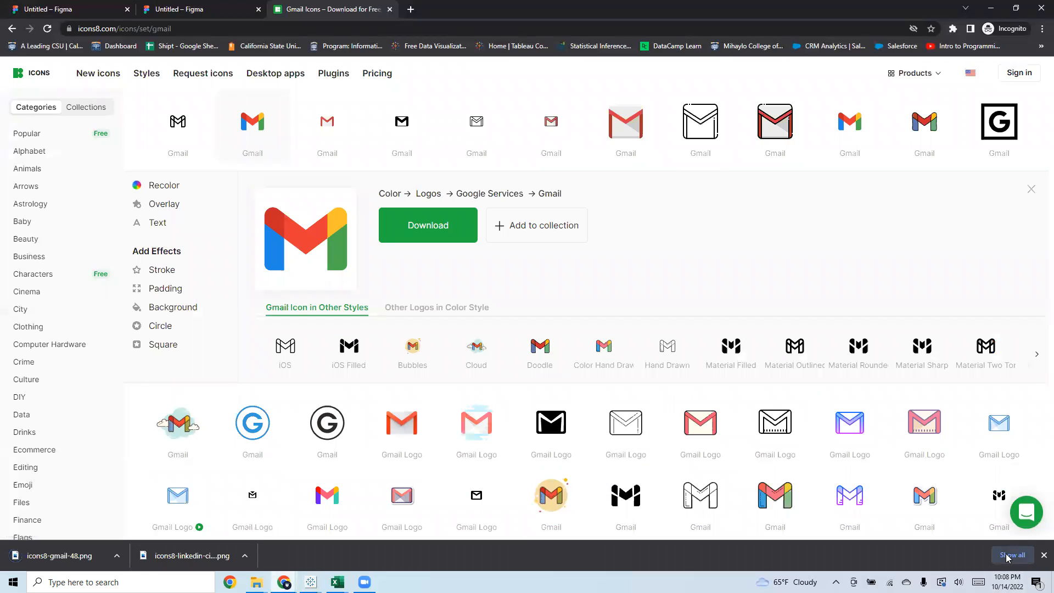
Copy icons8-gmail-48 and icons8-linkedin-circled-48 from Downloads into Documents > My Tableau Repository > Shapes > Resume
click(1008, 556)
click(427, 184)
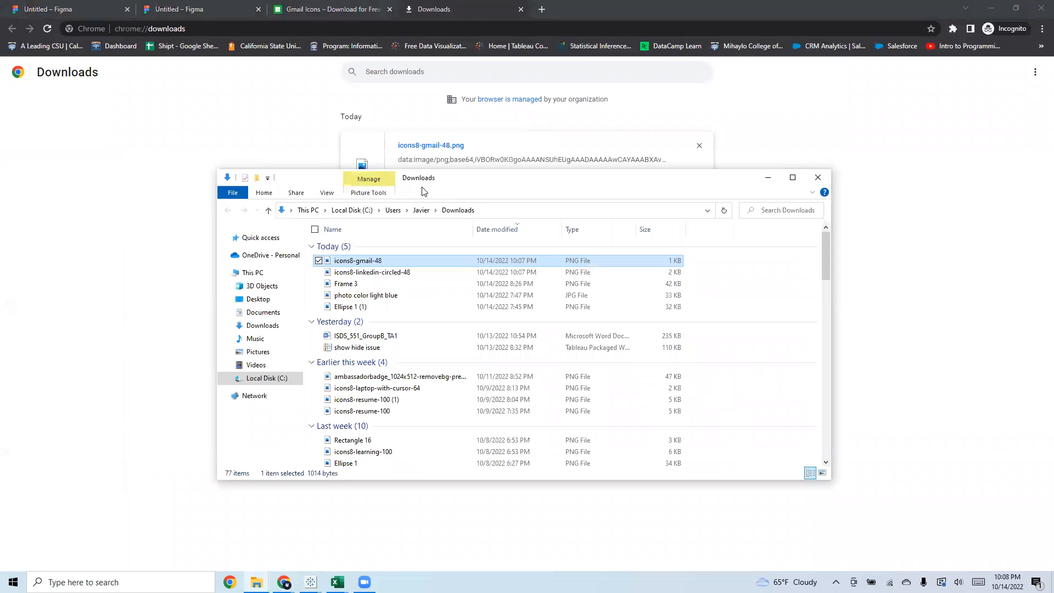
click(319, 272)
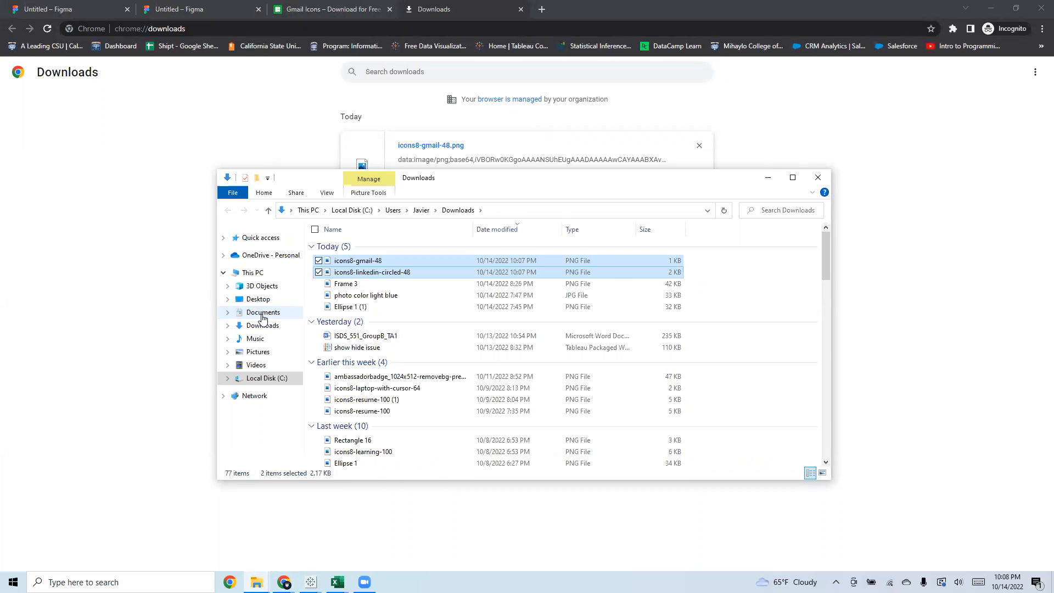
click(263, 312)
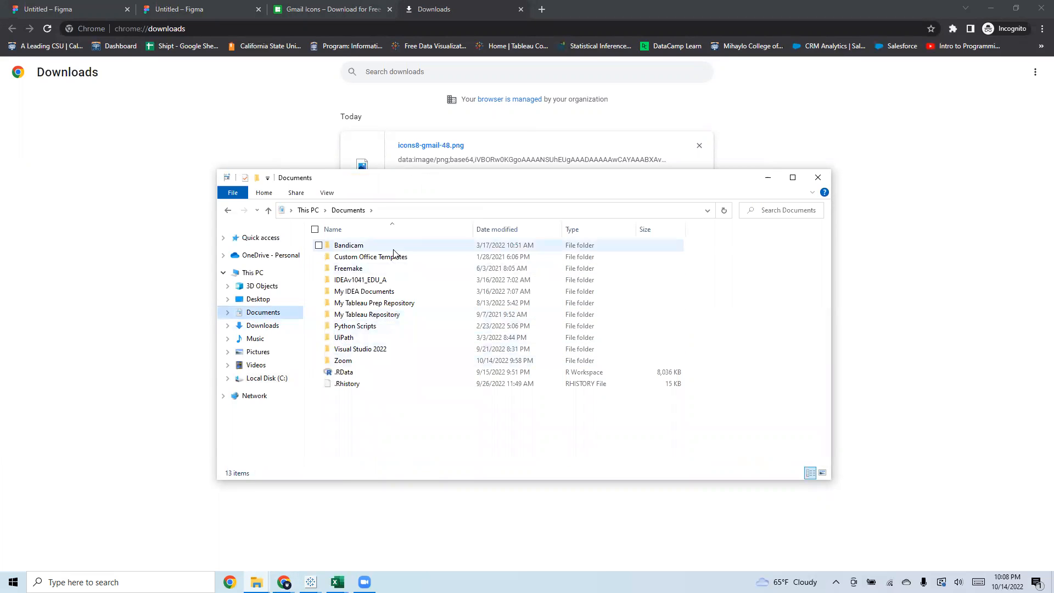
double_click(376, 314)
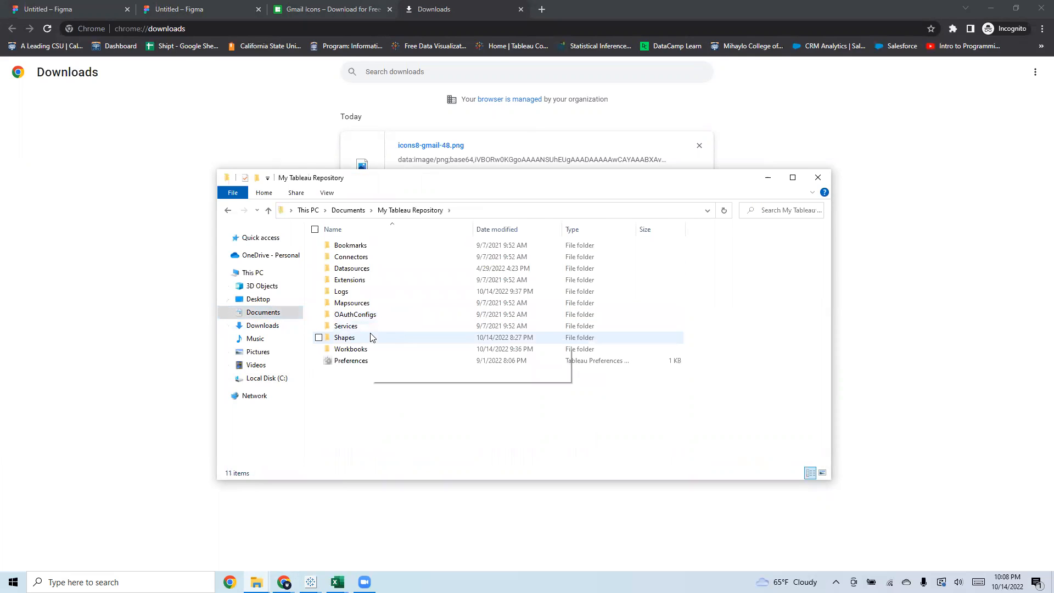
double_click(371, 338)
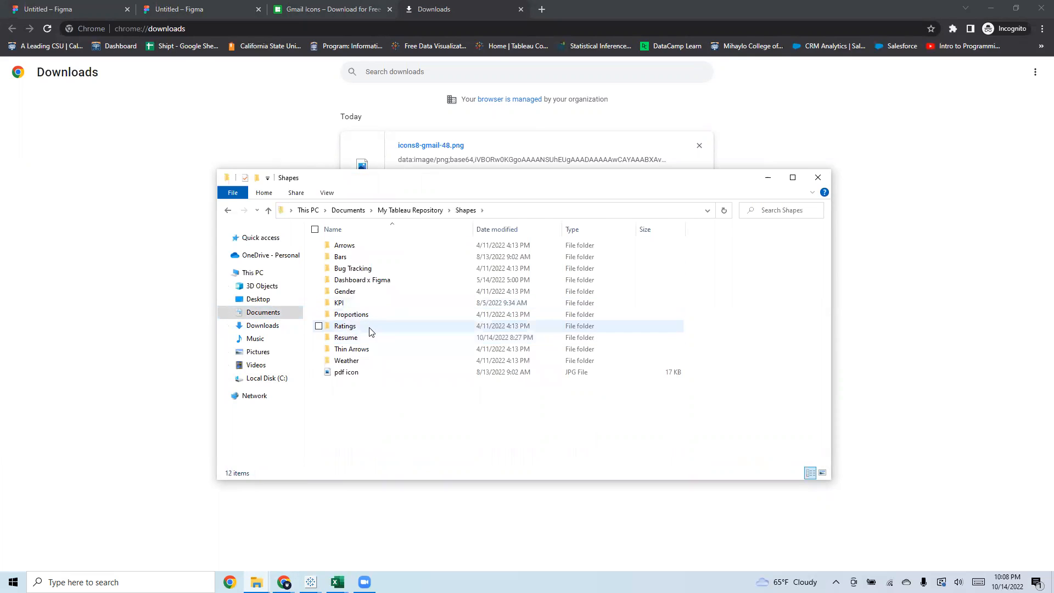
double_click(365, 337)
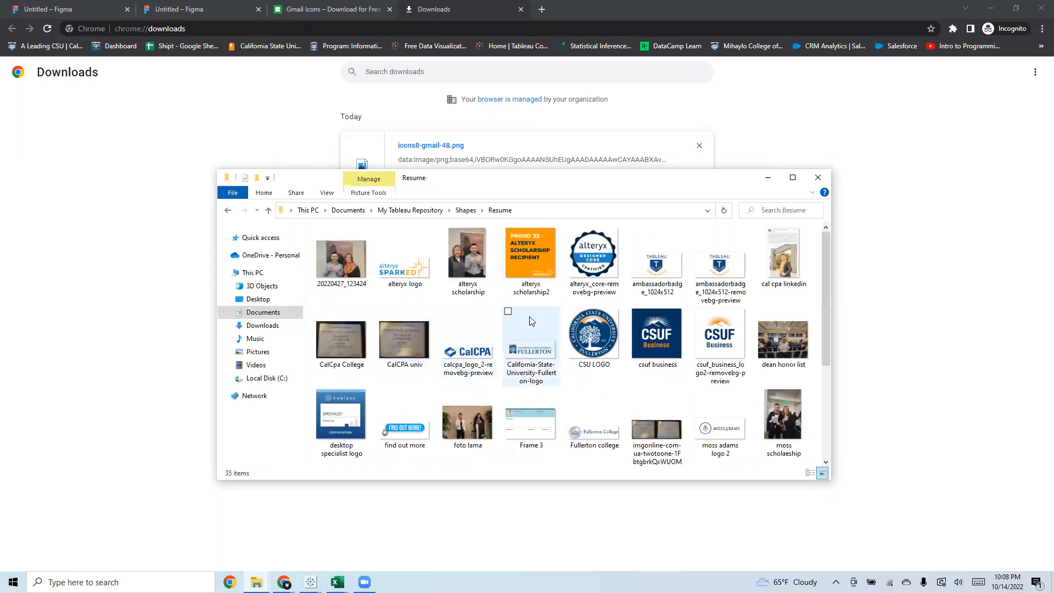
right_click(426, 224)
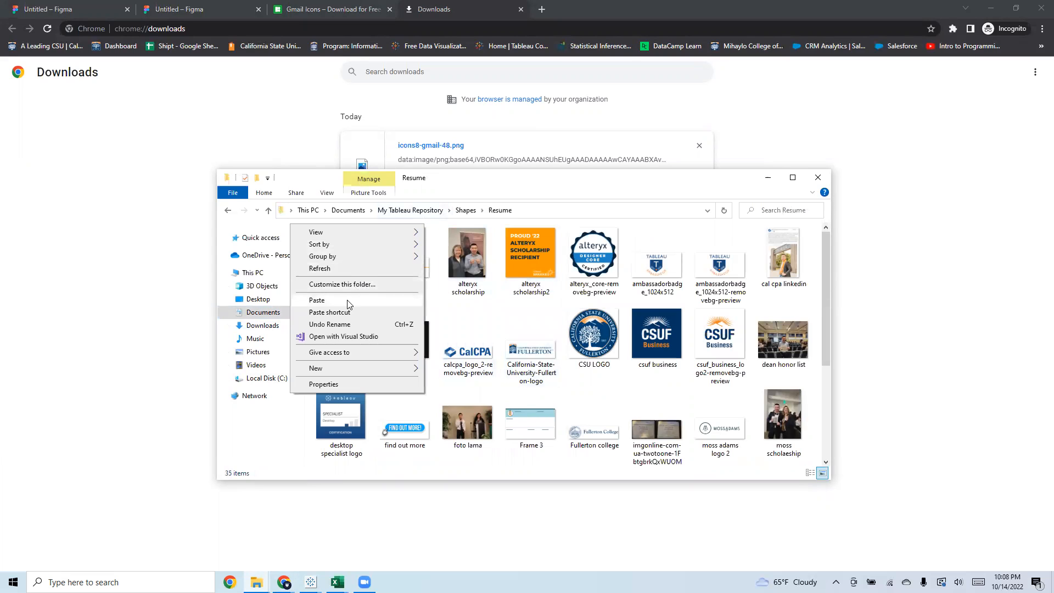
click(316, 301)
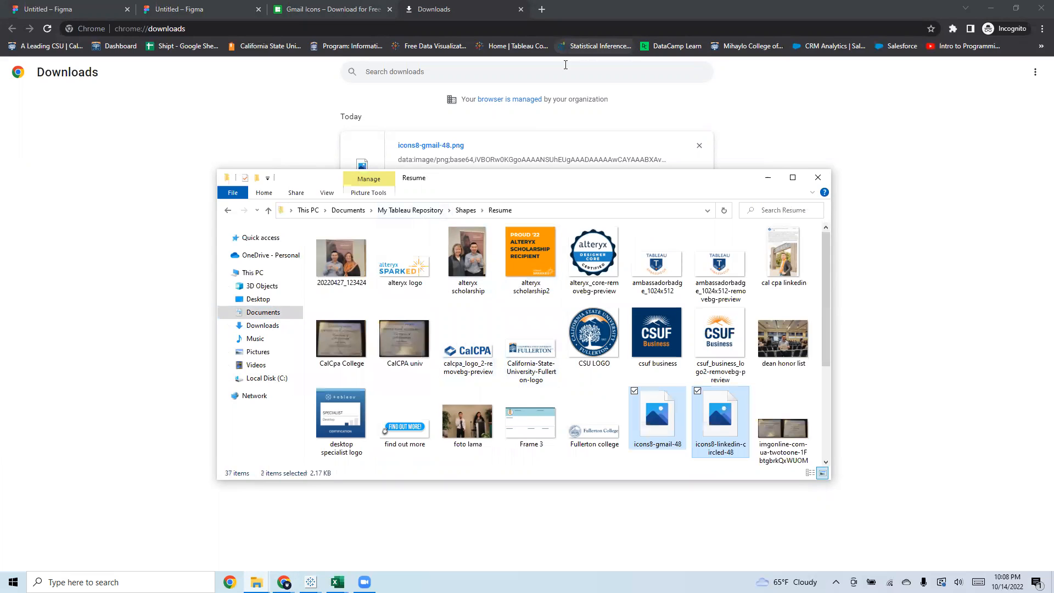
click(817, 177)
Switch back to Tableau and load icons8-linkedin-circled-48.png from the Resume folder into the empty image object over ABOUT ME
key(alt+Tab)
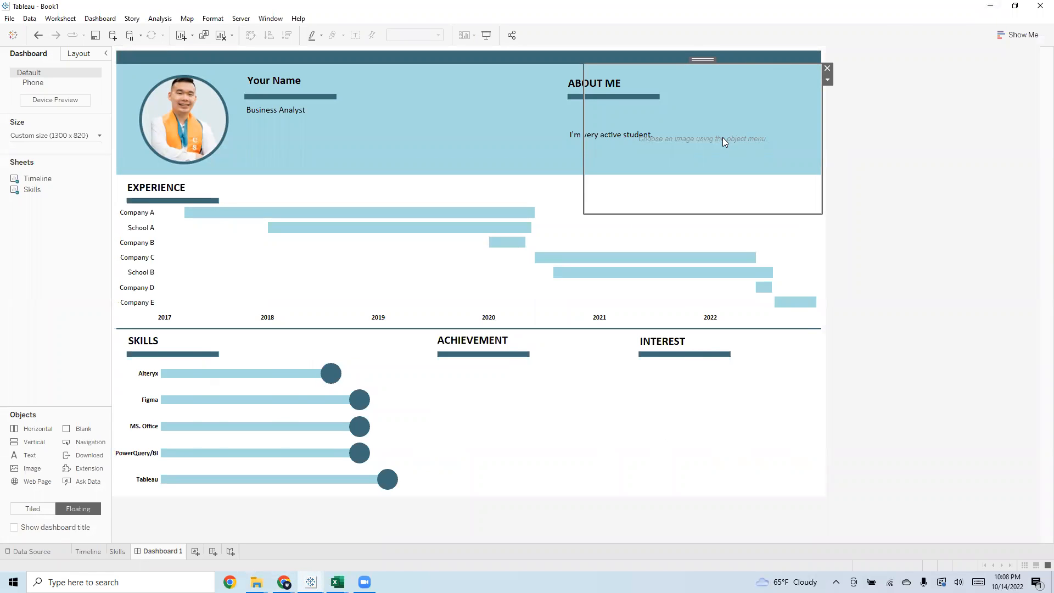
click(827, 79)
click(845, 93)
click(585, 222)
scroll(647, 261, down, 3)
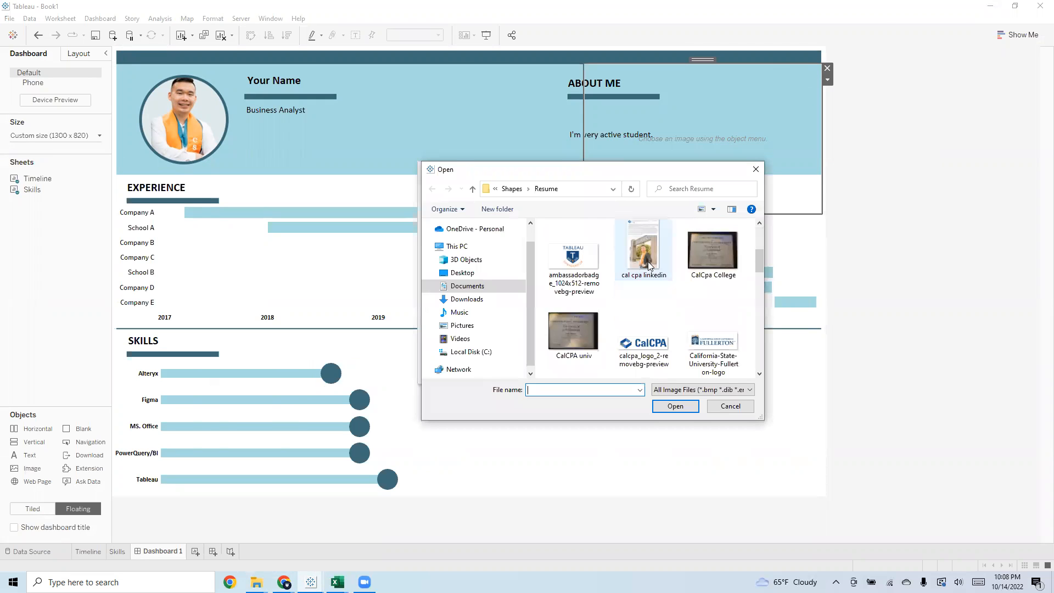
scroll(649, 266, down, 4)
scroll(651, 267, up, 2)
double_click(642, 248)
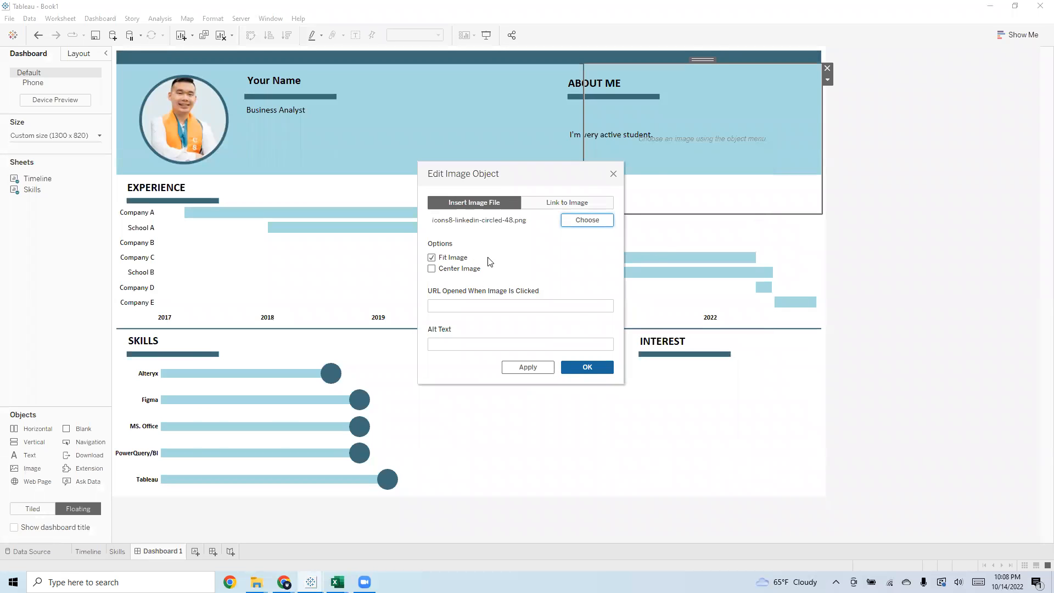
click(587, 368)
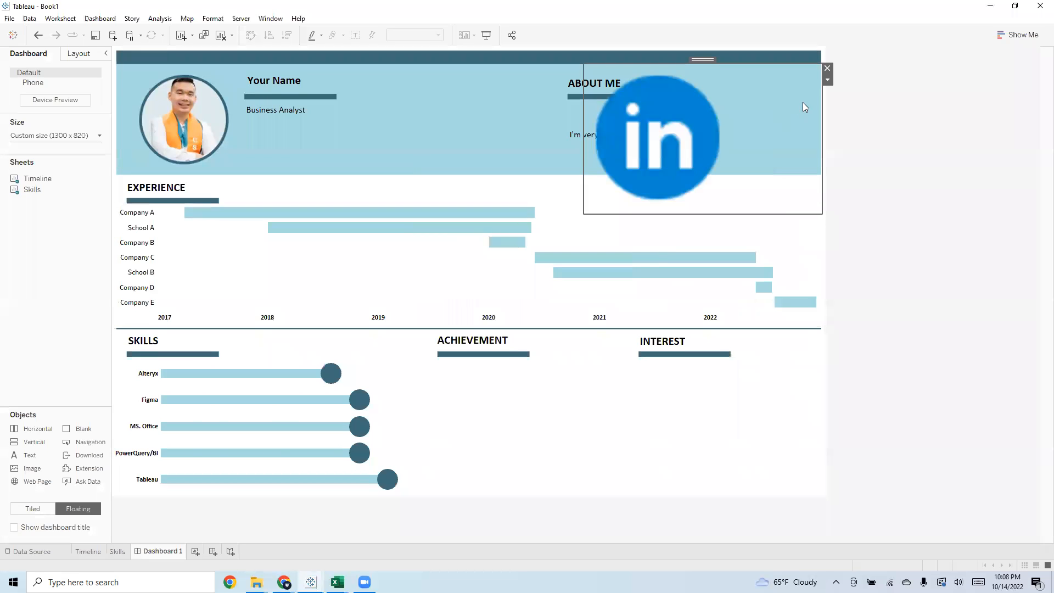
Shrink the LinkedIn image object to a small box in the header band's upper-right corner
drag(584, 123, 733, 123)
drag(788, 214, 792, 74)
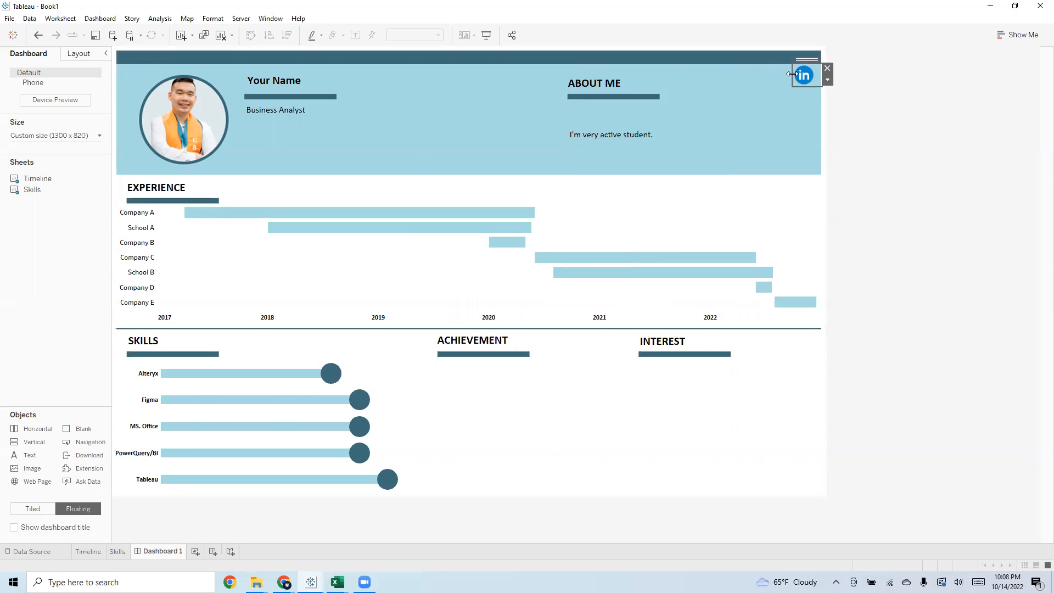
click(765, 100)
click(809, 68)
drag(792, 76, 793, 106)
Center the LinkedIn image within its object, keeping Fit Image enabled
click(827, 80)
click(845, 117)
click(854, 101)
click(804, 93)
Open the LinkedIn image's settings and make the URL for clicks on the image ready for entry
click(828, 80)
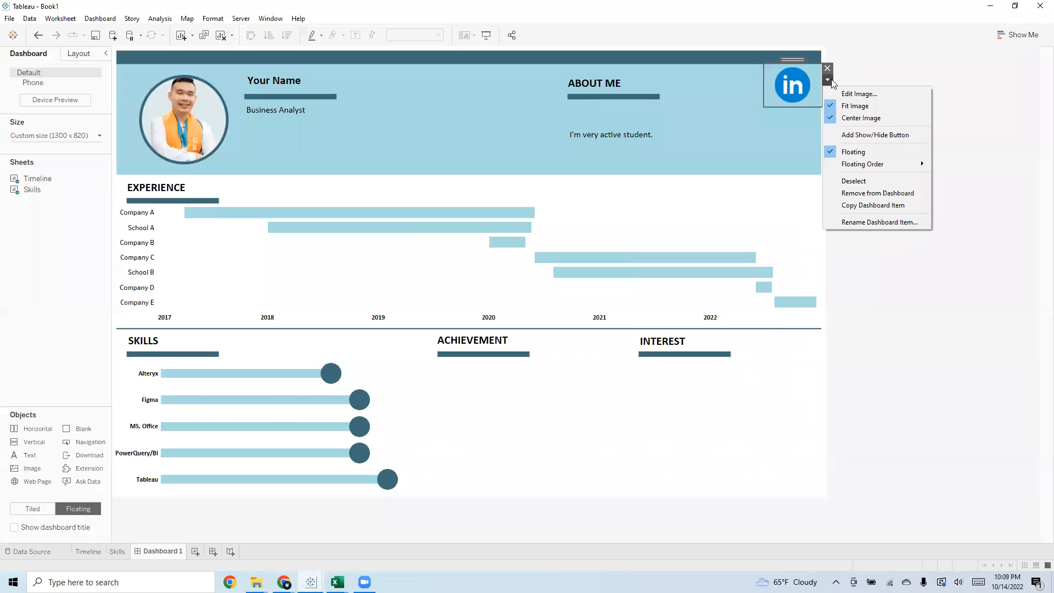
click(860, 94)
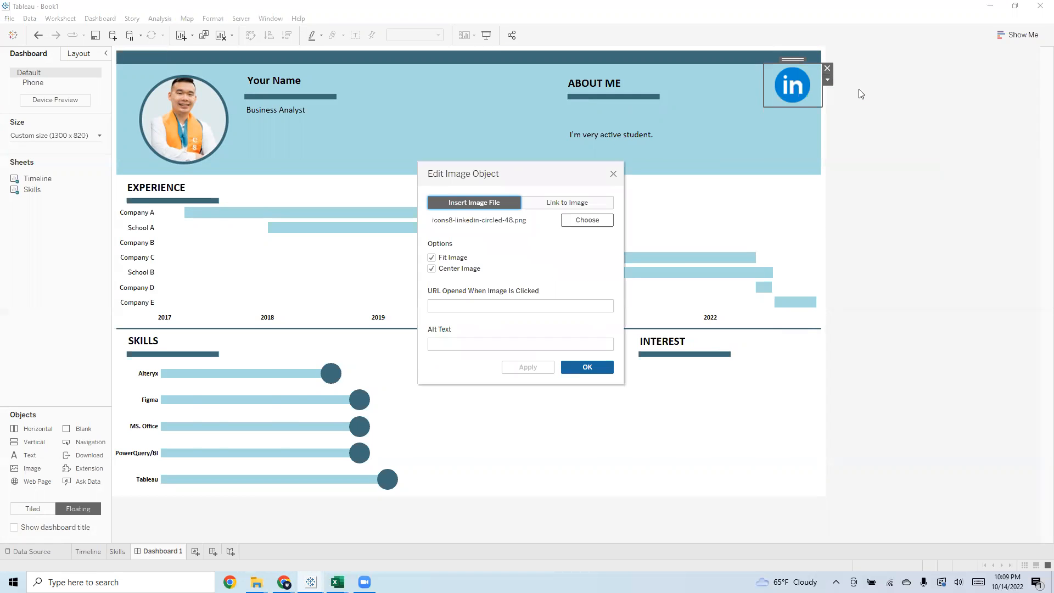
click(526, 304)
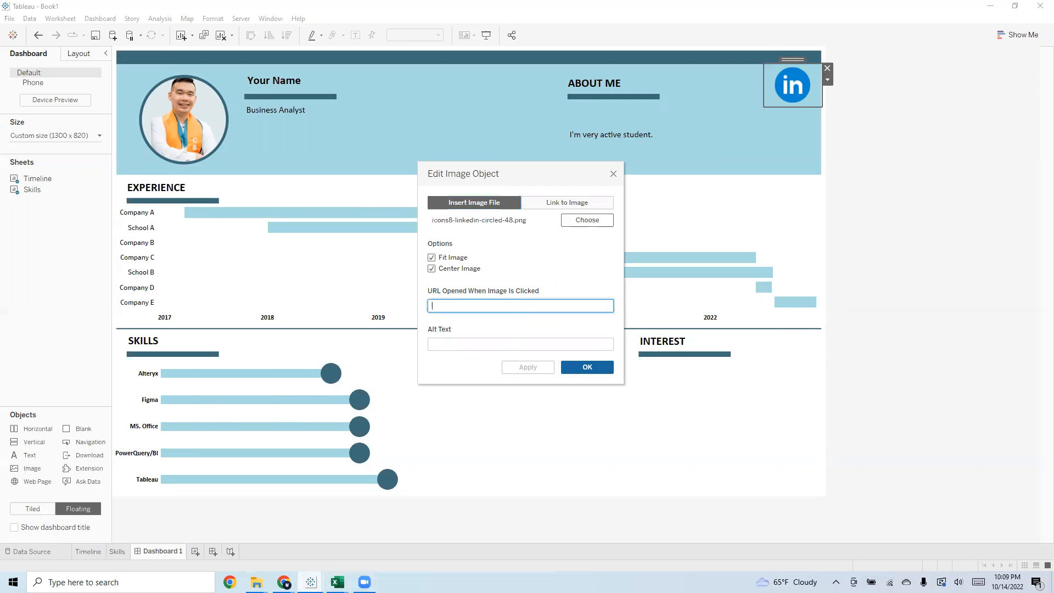
Switch to the Chrome window with the Downloads page and open the LinkedIn site by entering linkedin
click(283, 581)
click(245, 519)
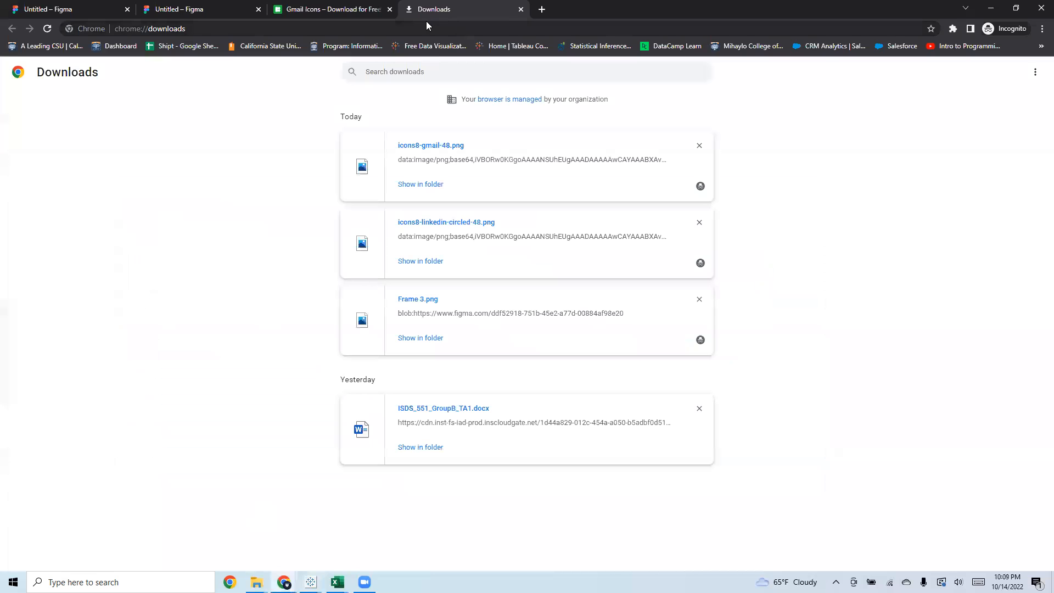
click(307, 29)
text(lieenk)
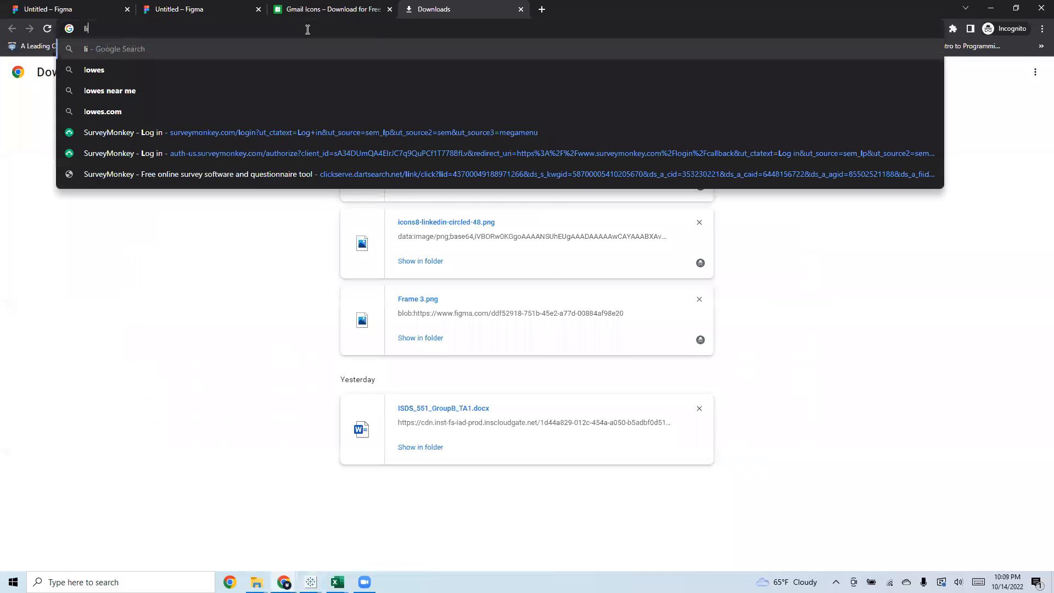
key(BackSpace)
key(BackSpace)
key(BackSpace)
key(BackSpace)
text(nkedi)
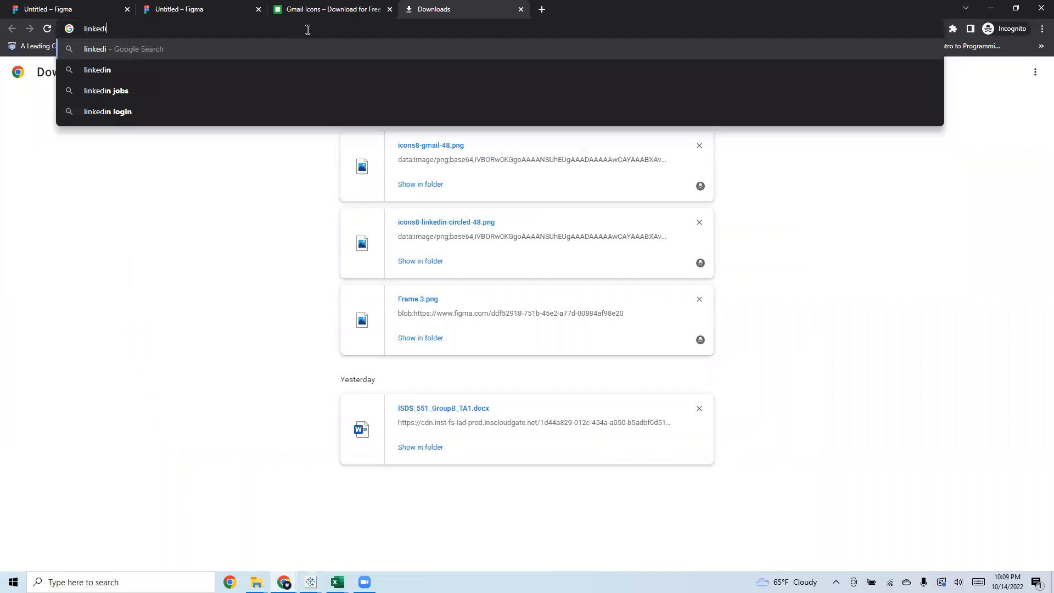
text(n)
key(Return)
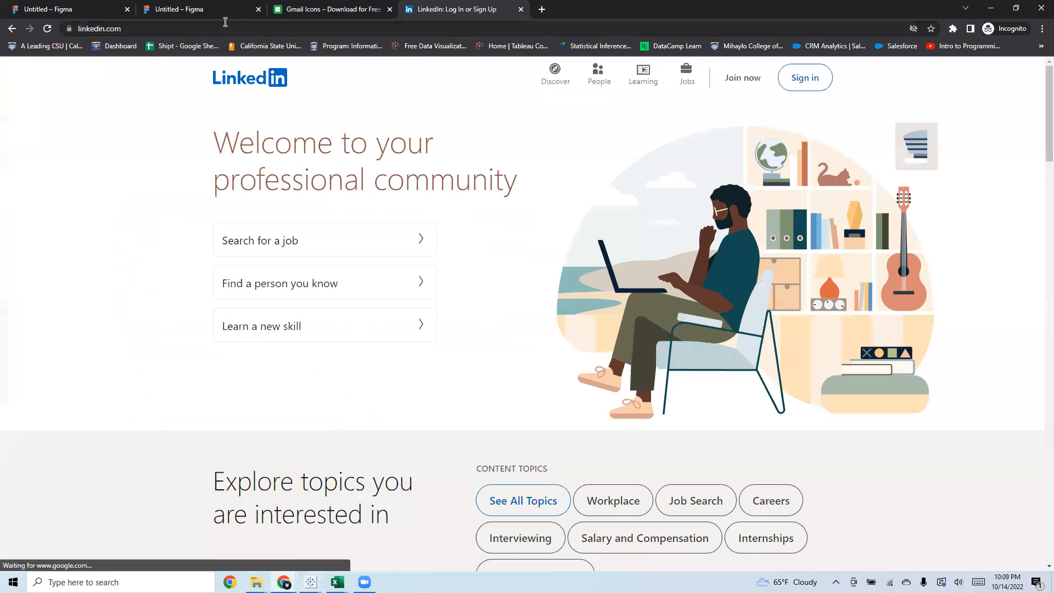
click(225, 23)
key(ctrl+c)
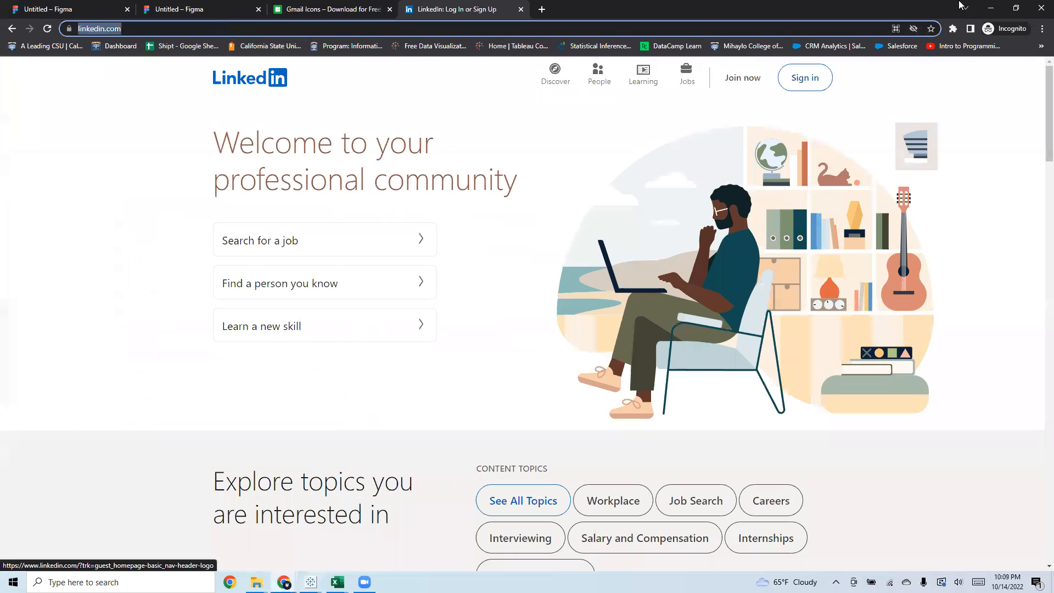
click(991, 10)
key(ctrl+v)
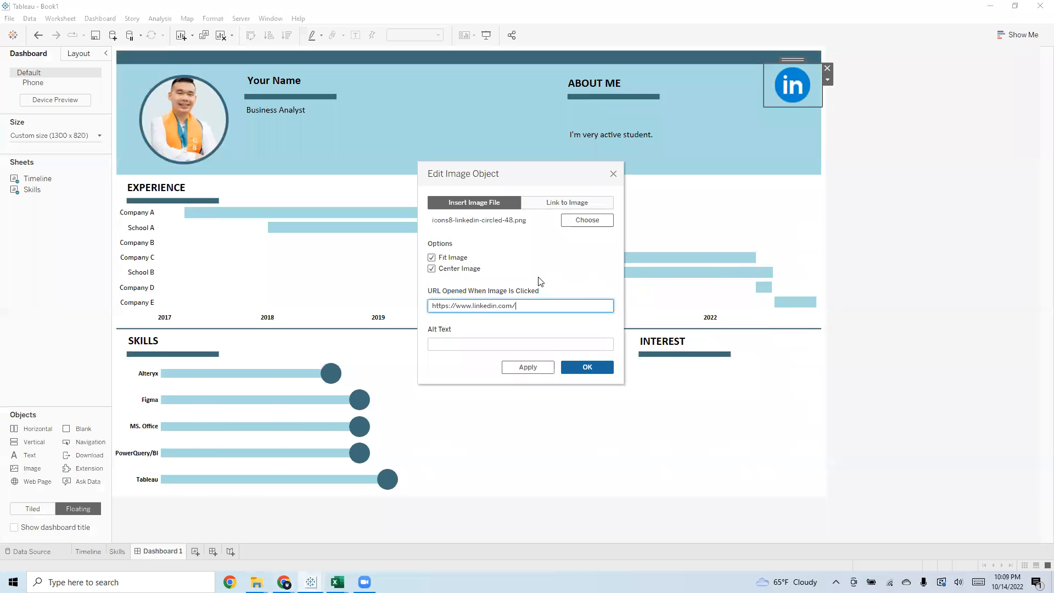
click(584, 367)
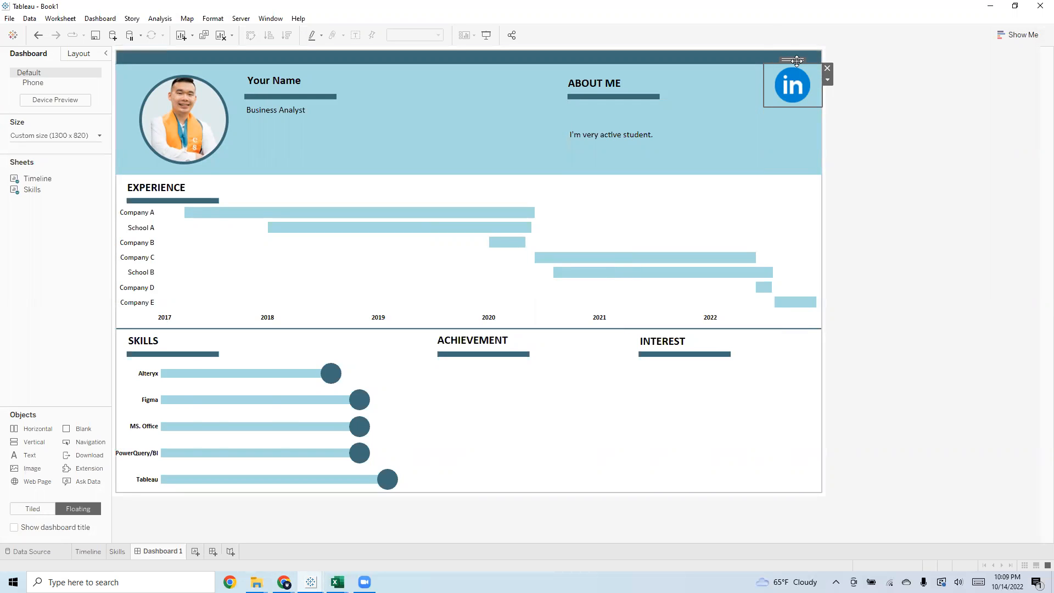
Duplicate the LinkedIn image object and place the copy directly below the original in the header band
click(734, 88)
key(ctrl+v)
drag(150, 56, 792, 98)
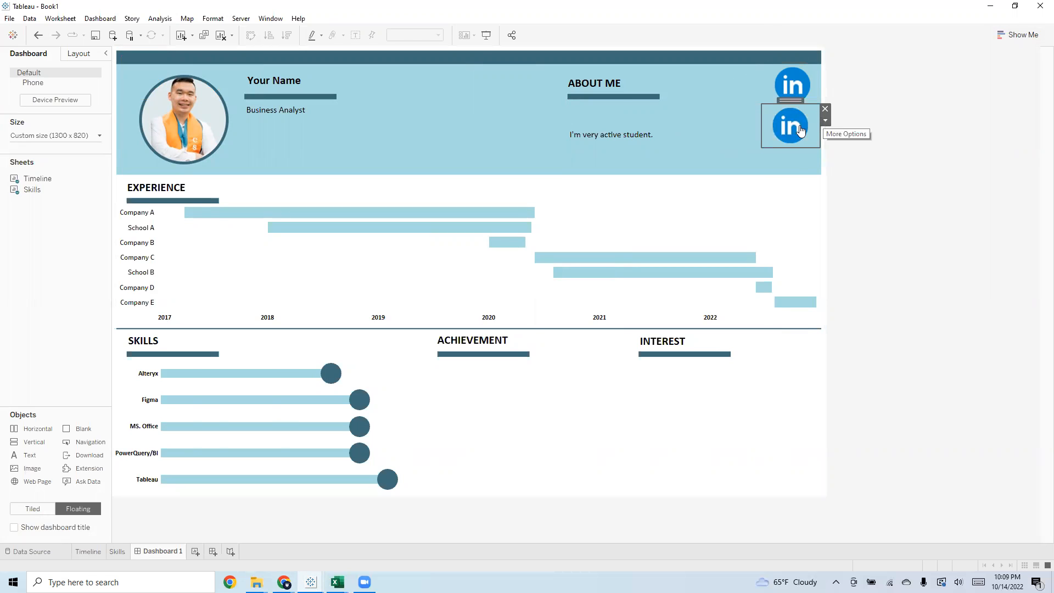
Replace the picture in the duplicated image object with icons8-gmail-48.png from the Resume folder
click(826, 122)
click(848, 134)
click(587, 220)
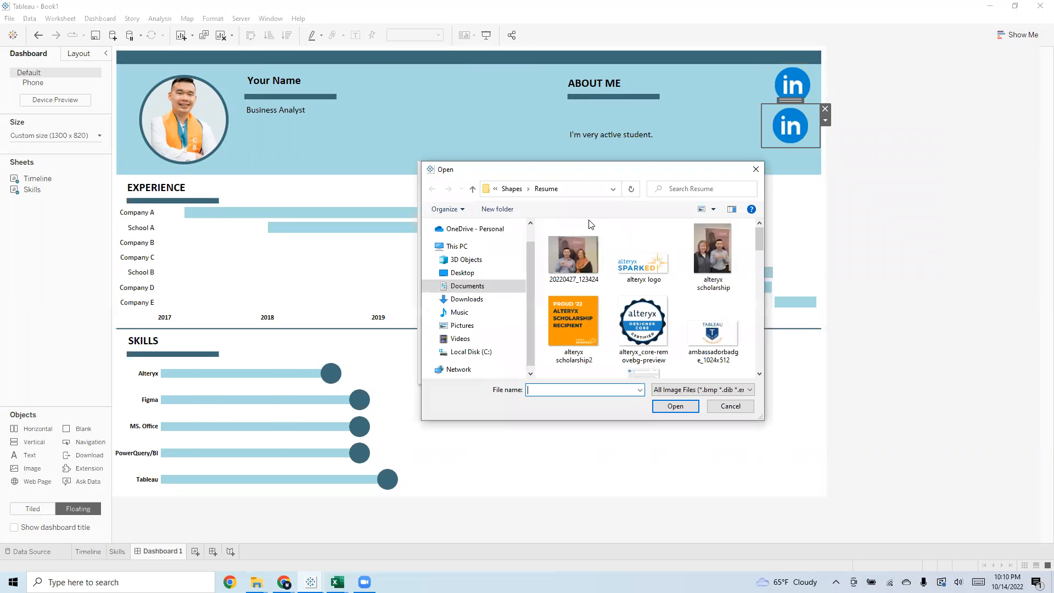
scroll(642, 286, down, 8)
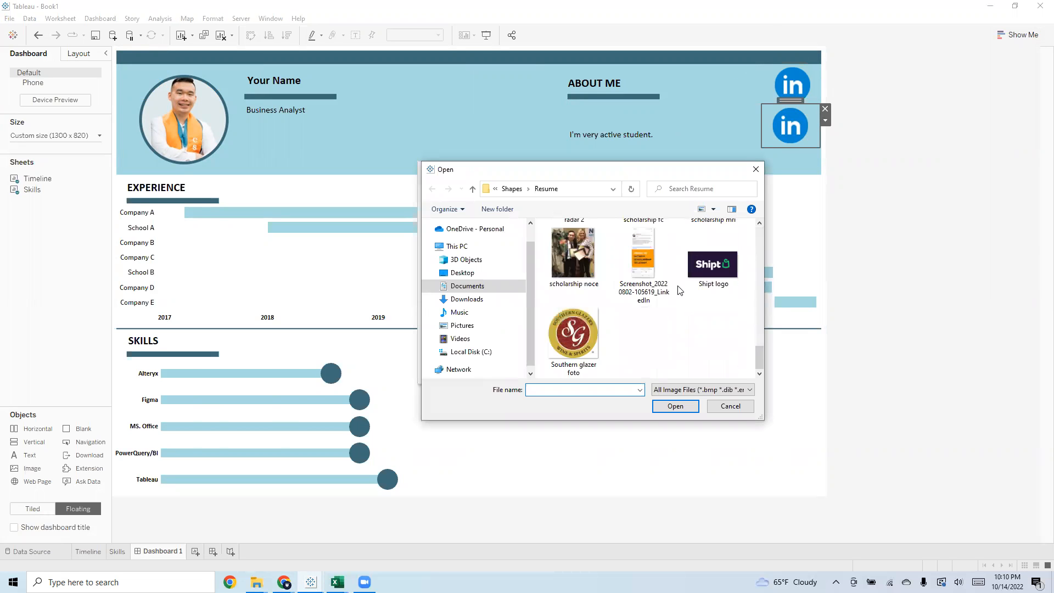
scroll(680, 289, up, 5)
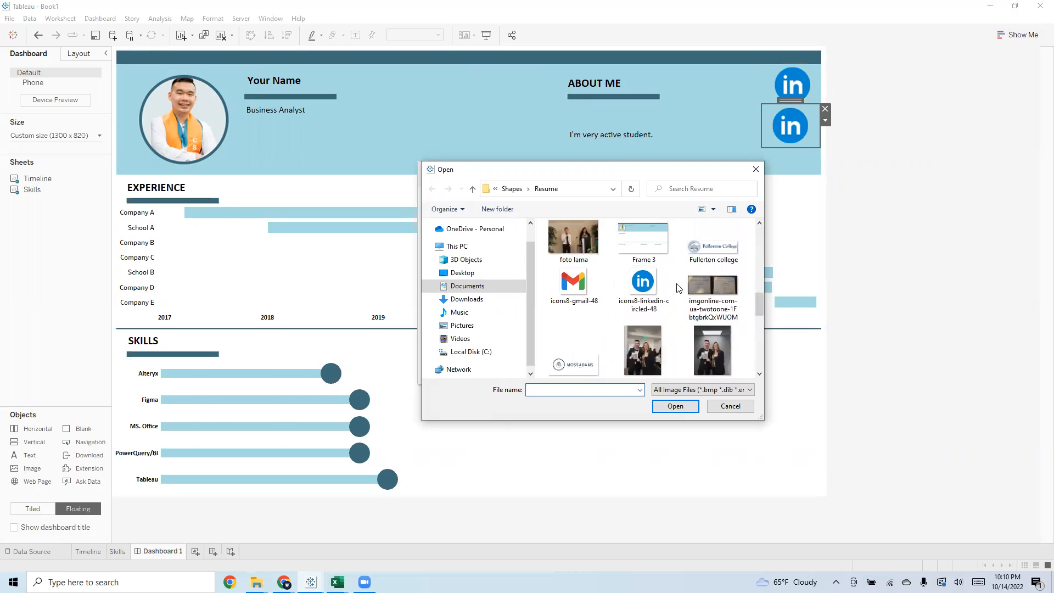
double_click(580, 285)
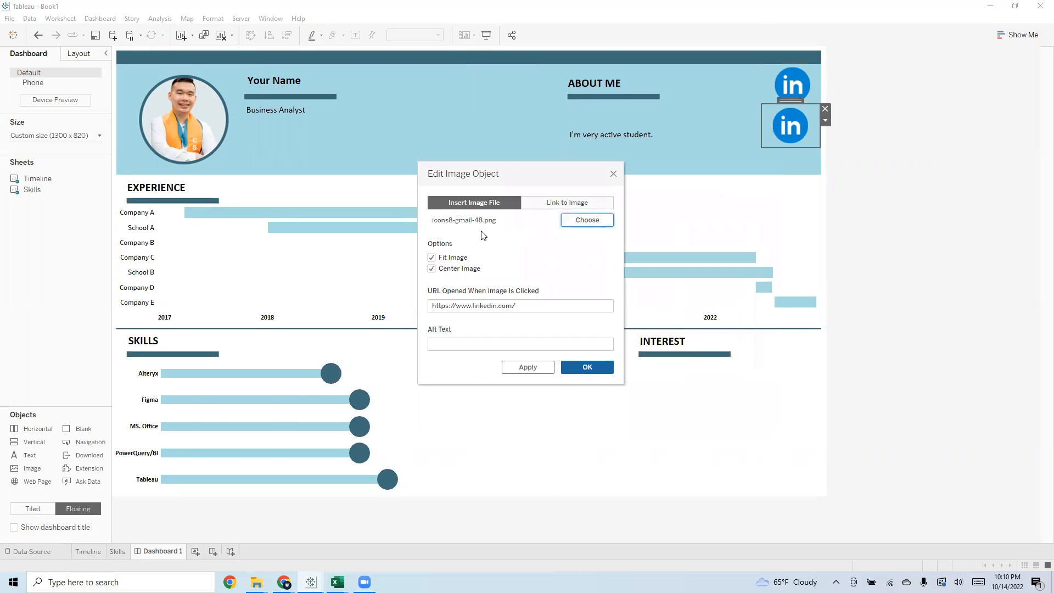
Replace the Gmail image's click URL with the contact's e-mail address and narrow the image object slightly
click(521, 306)
drag(548, 308, 393, 308)
text(your)
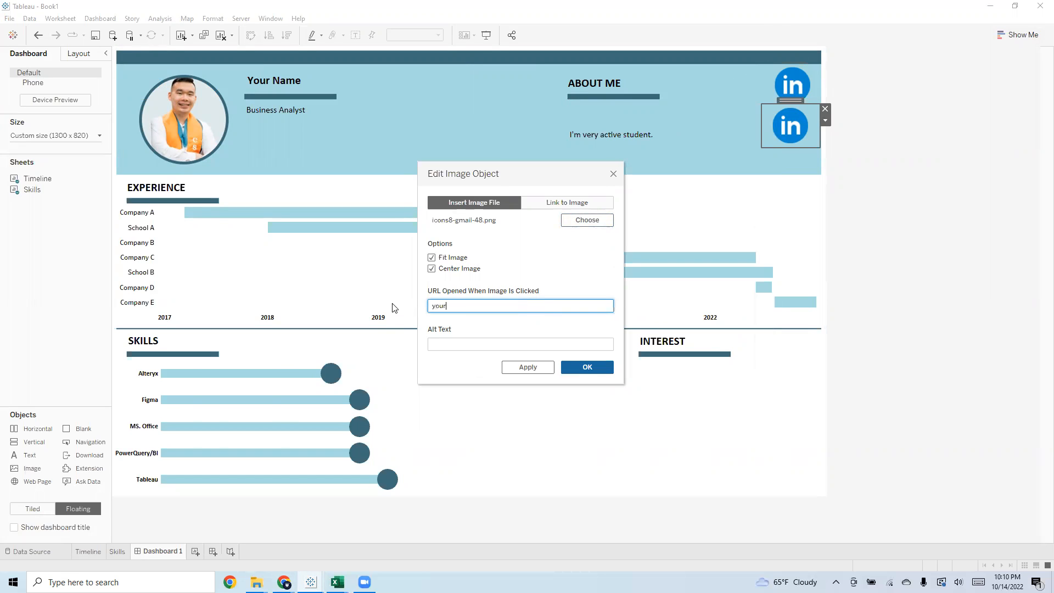
text(email@gmail.com)
click(599, 365)
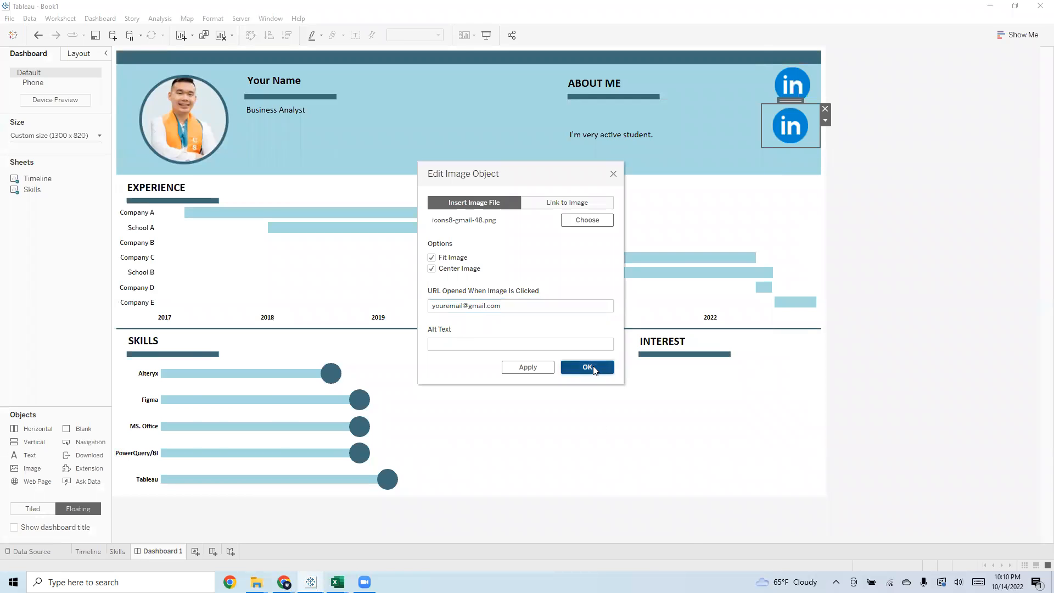
drag(763, 121, 772, 121)
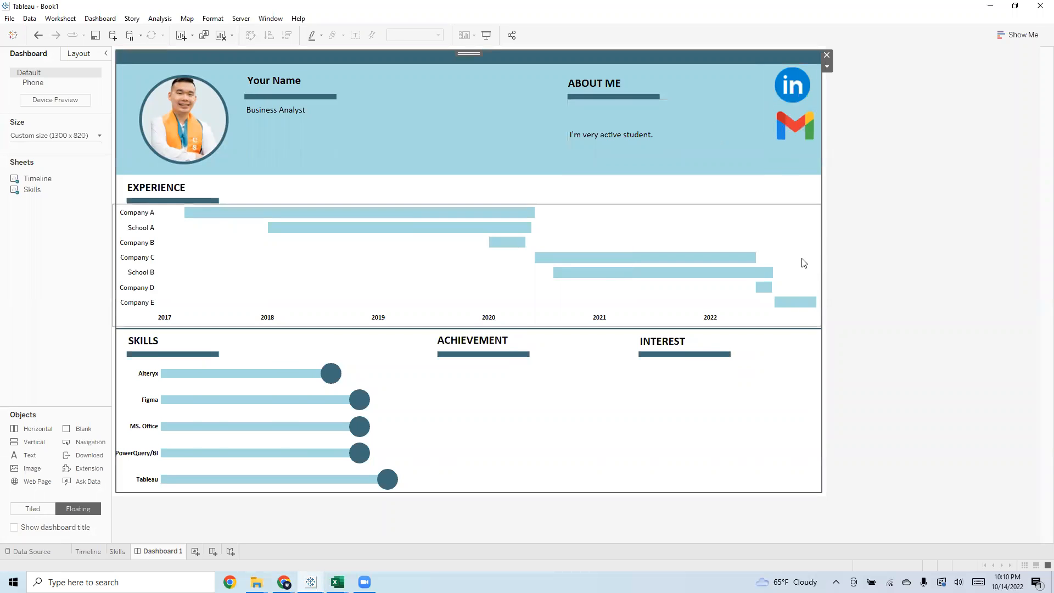
Test the Gmail icon's link on the dashboard and close the browser window it opens
click(751, 98)
click(785, 87)
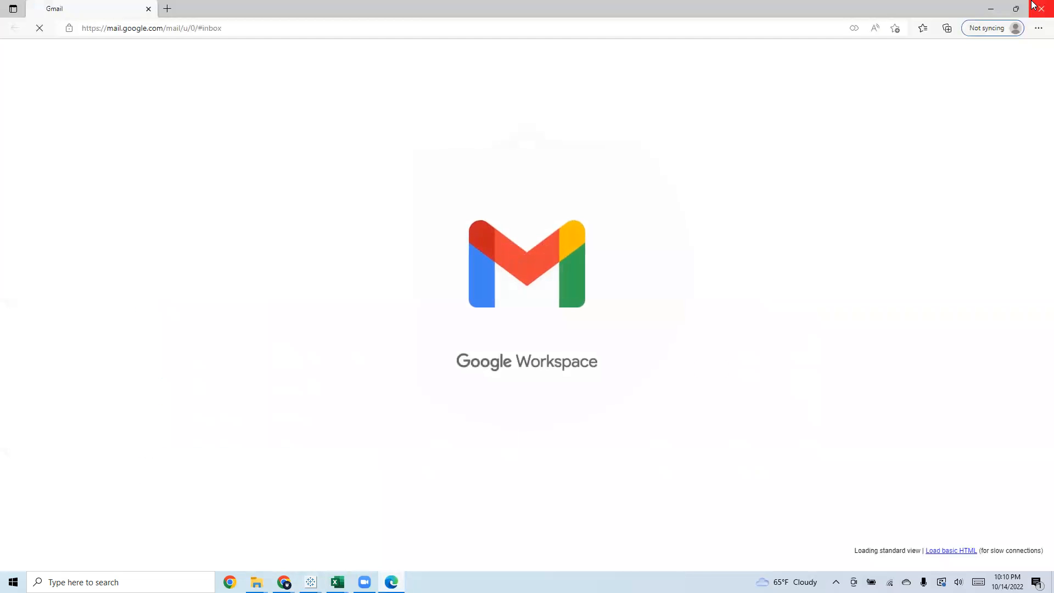
click(1037, 5)
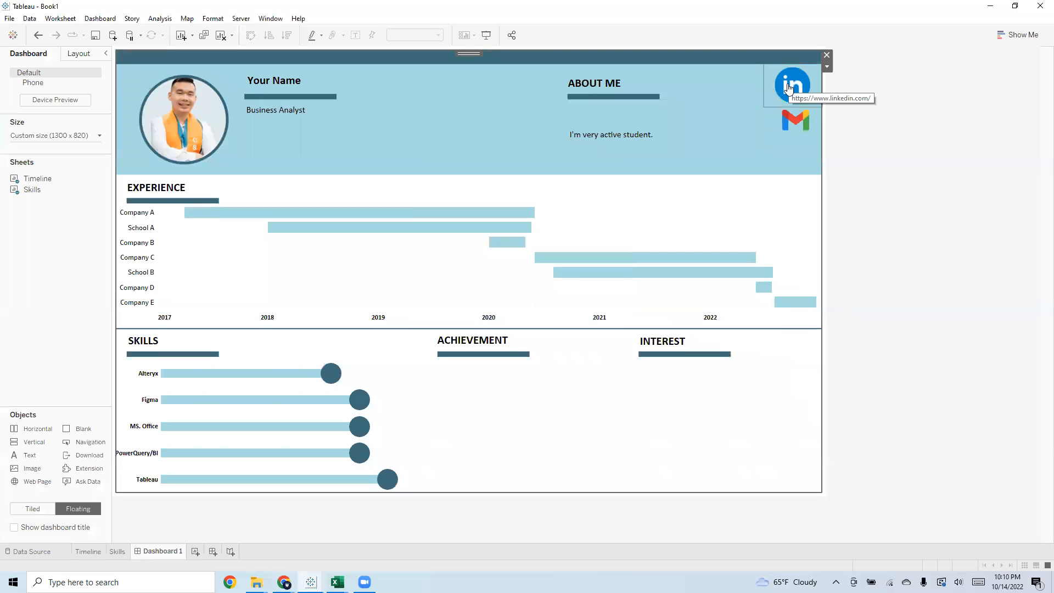
Switch to the Chrome window showing LinkedIn and run an image search for "deloitte logo transparant"
mouse_move(406, 229)
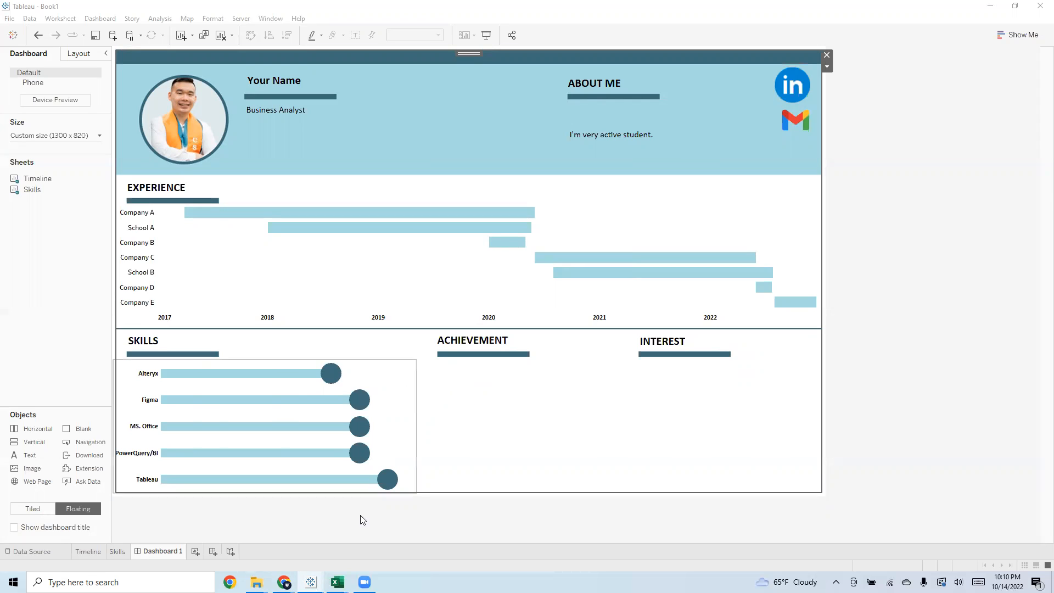
mouse_move(284, 582)
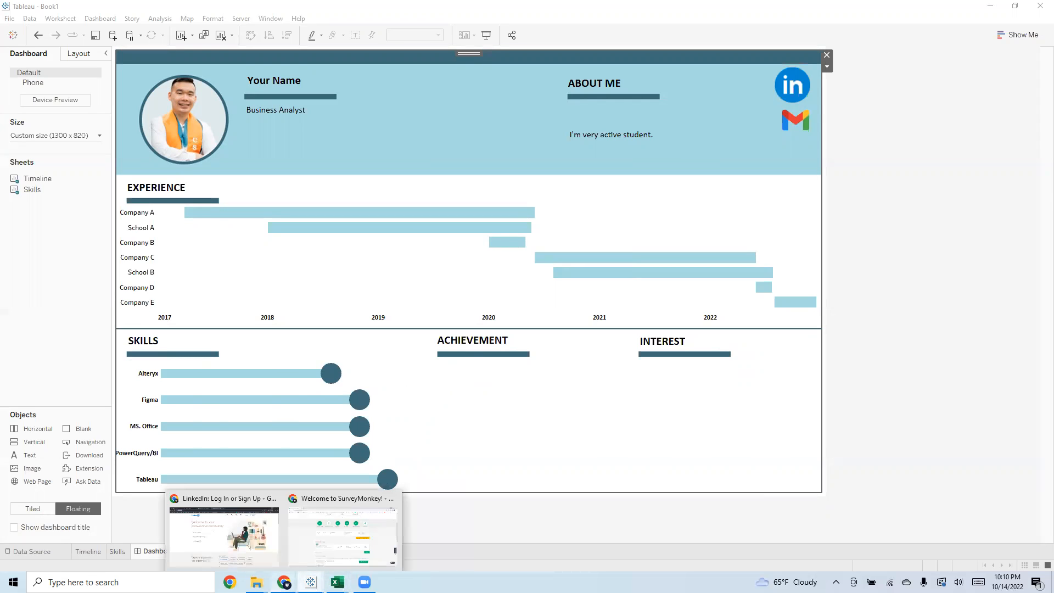
click(266, 534)
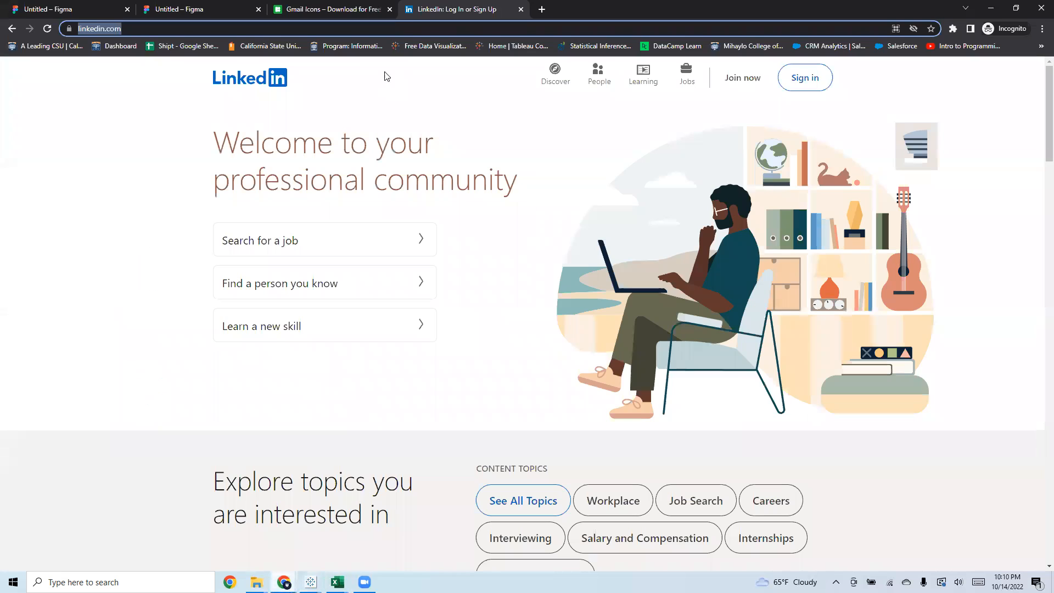
triple_click(393, 26)
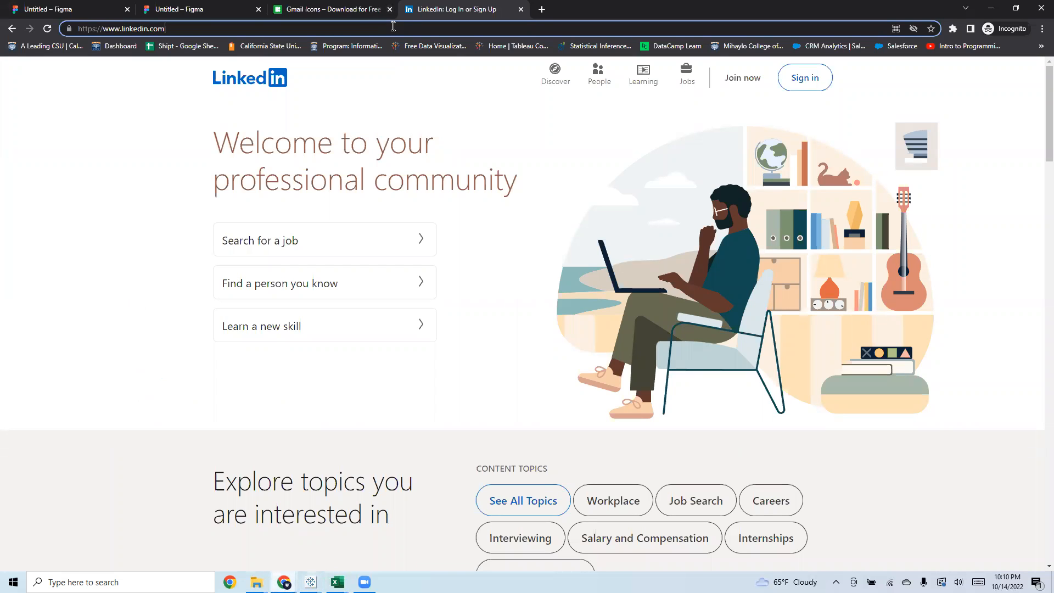
text(deloitt)
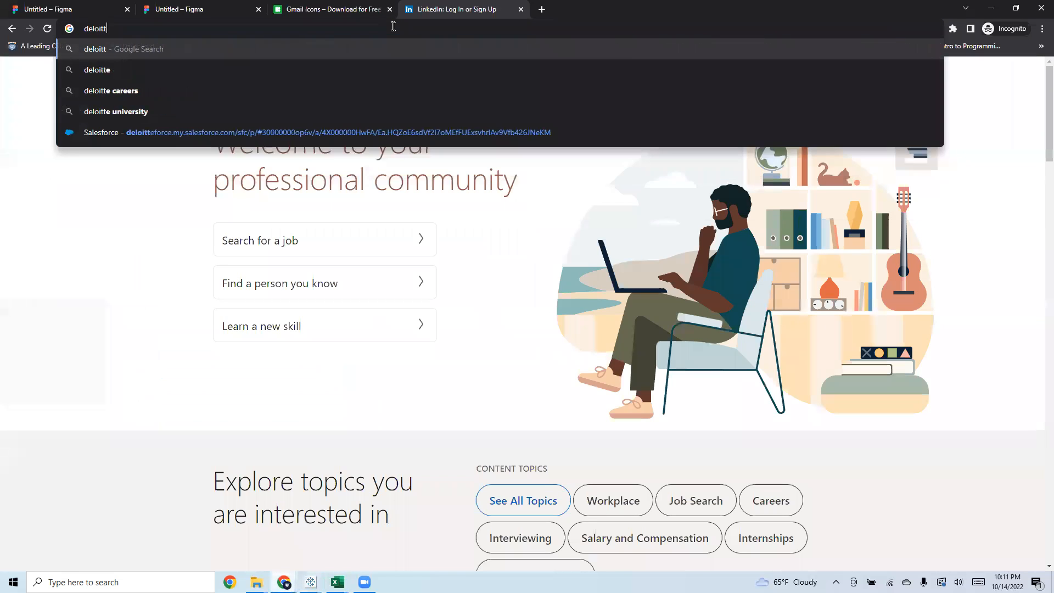
text(e logo transparant)
key(Return)
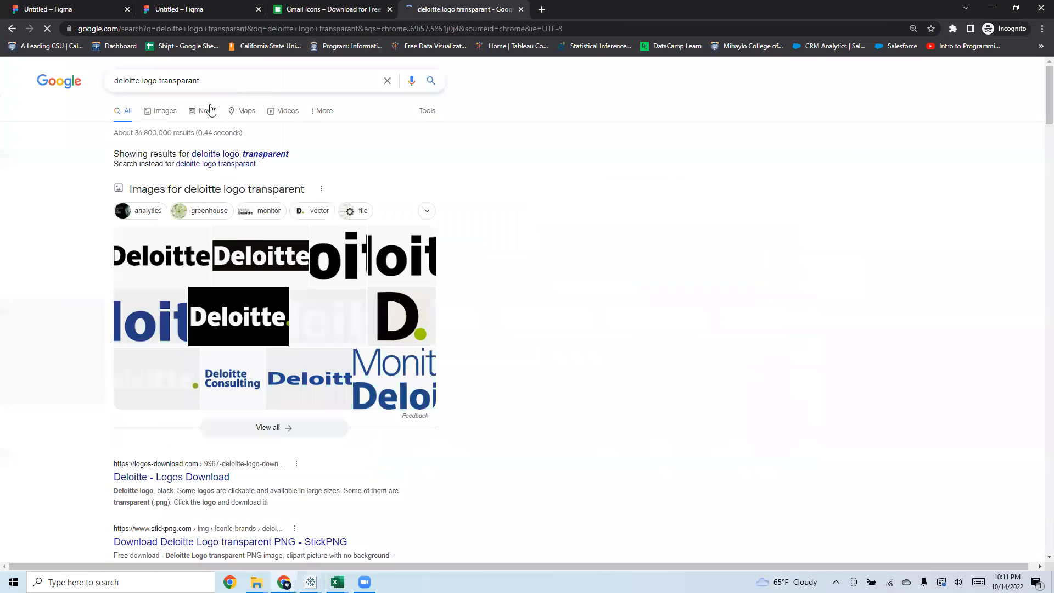
click(160, 112)
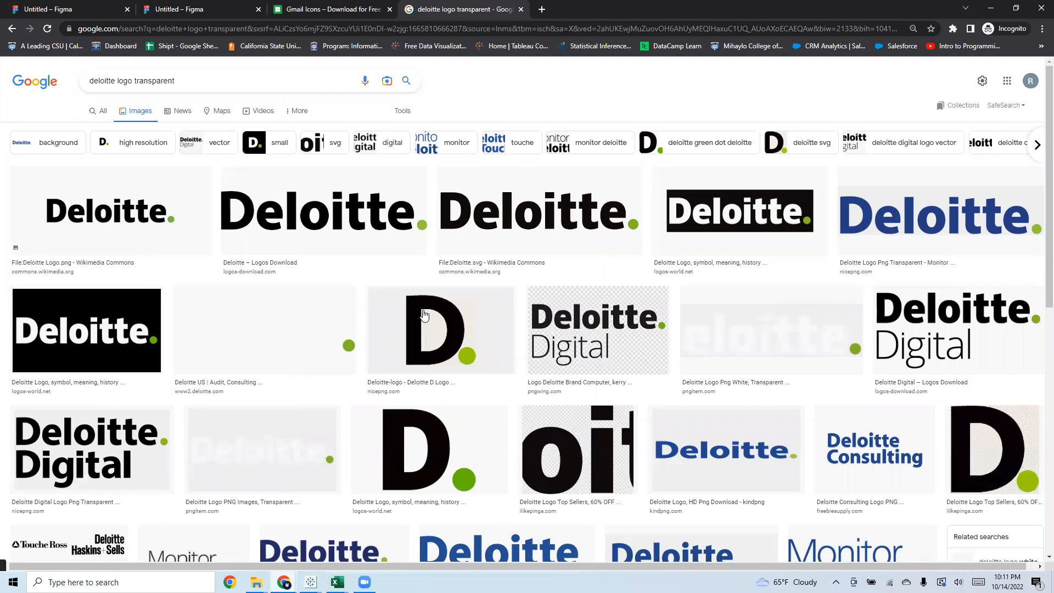
Preview several Deloitte logo results and open the image options for the Wikimedia Commons Deloitte Logo.png
scroll(424, 314, down, 1)
click(620, 445)
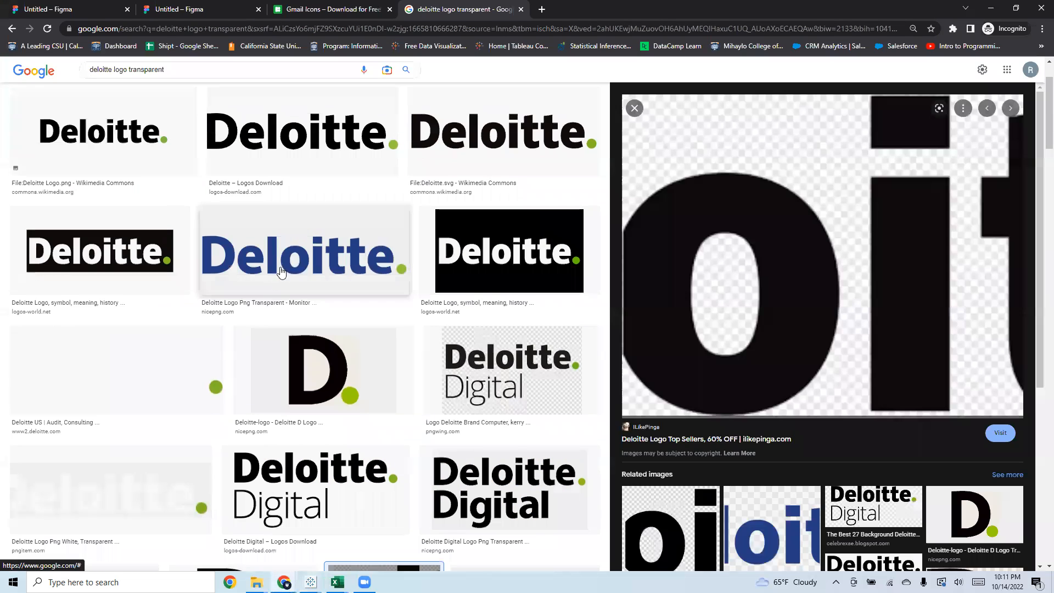
click(284, 359)
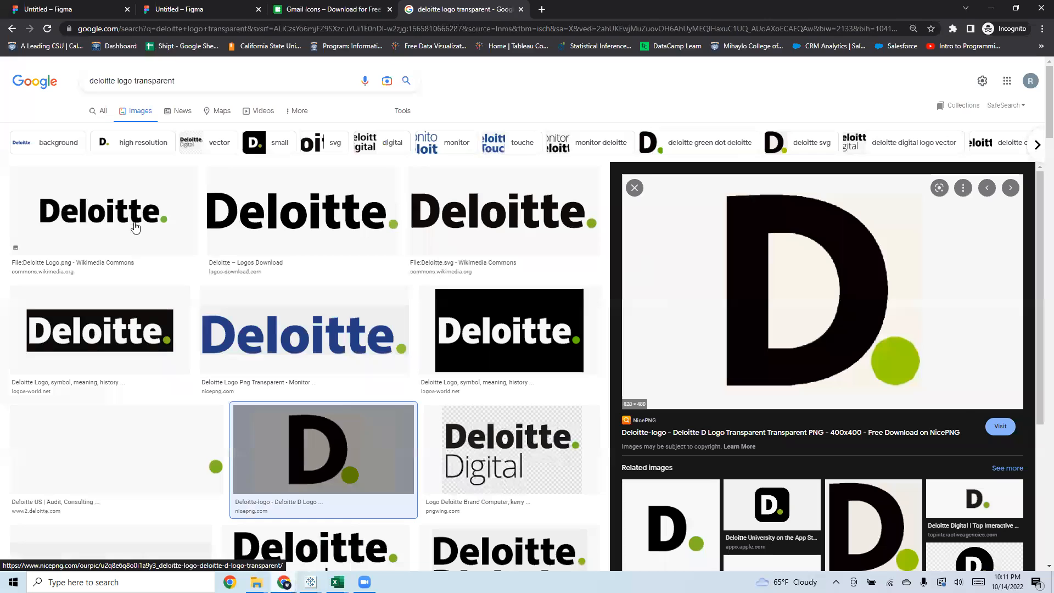
click(134, 228)
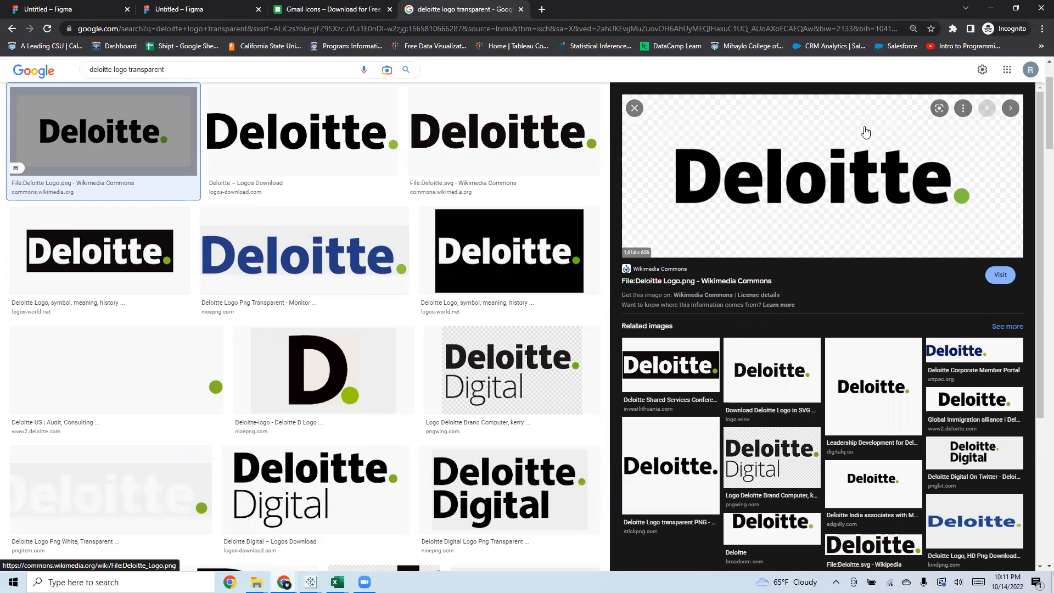
right_click(715, 132)
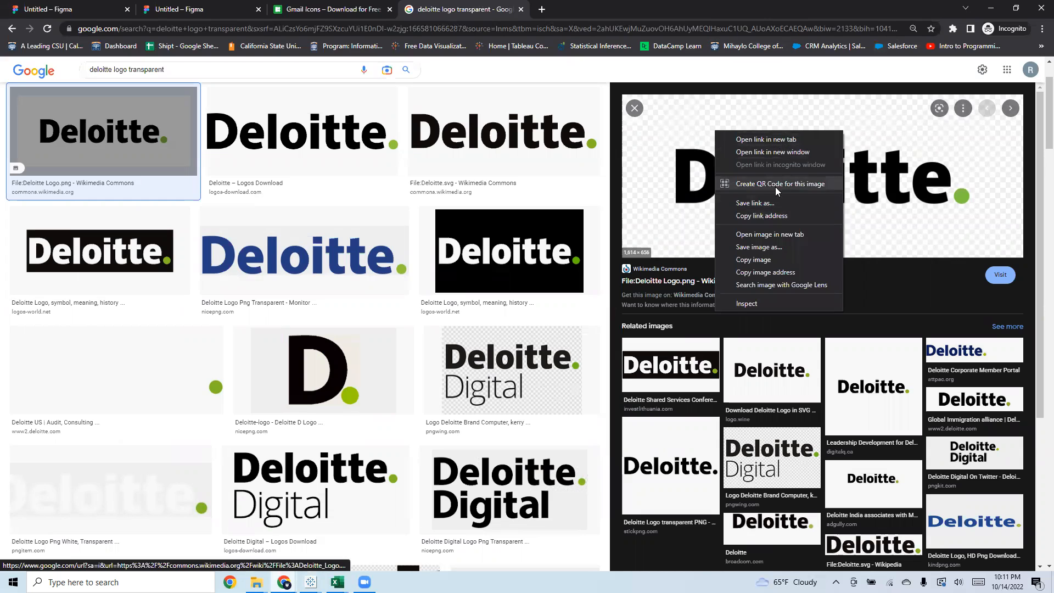
Return to Tableau and add a floating image object under ACHIEVEMENT containing the Tableau ambassador badge from the Resume folder
click(996, 6)
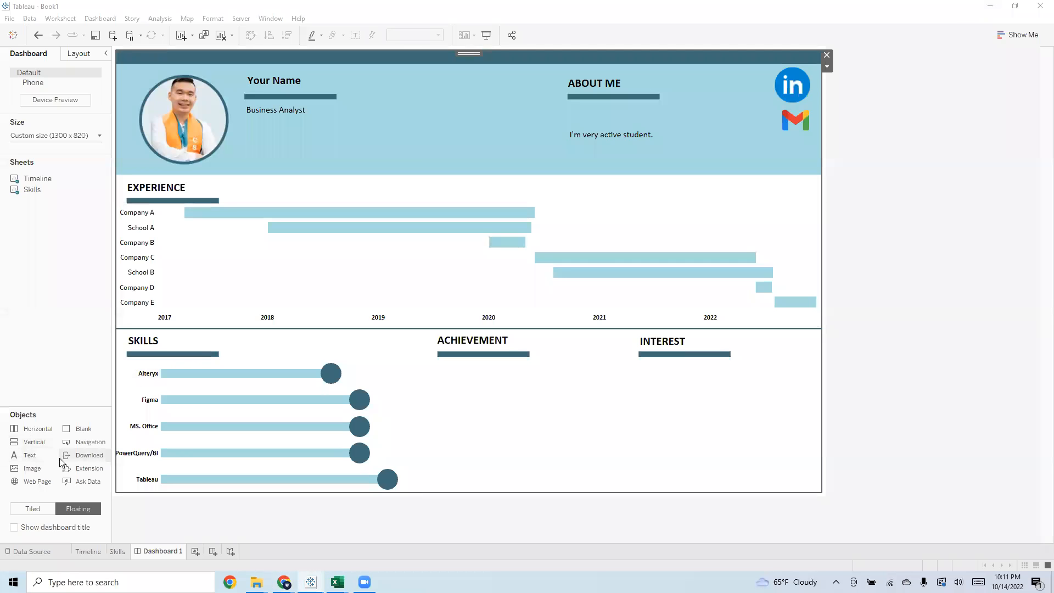
drag(32, 467, 429, 358)
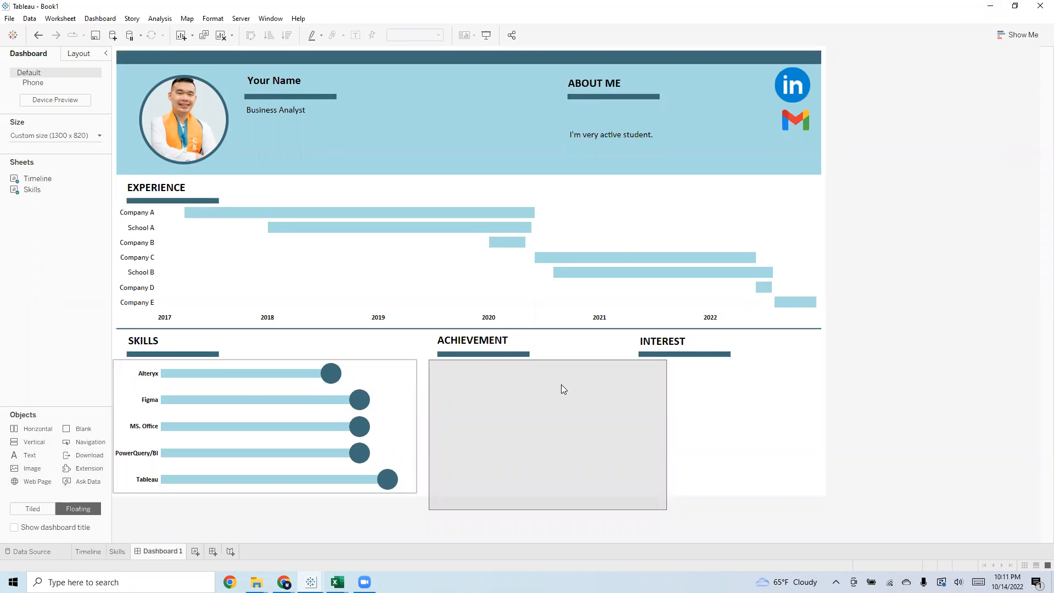
click(583, 219)
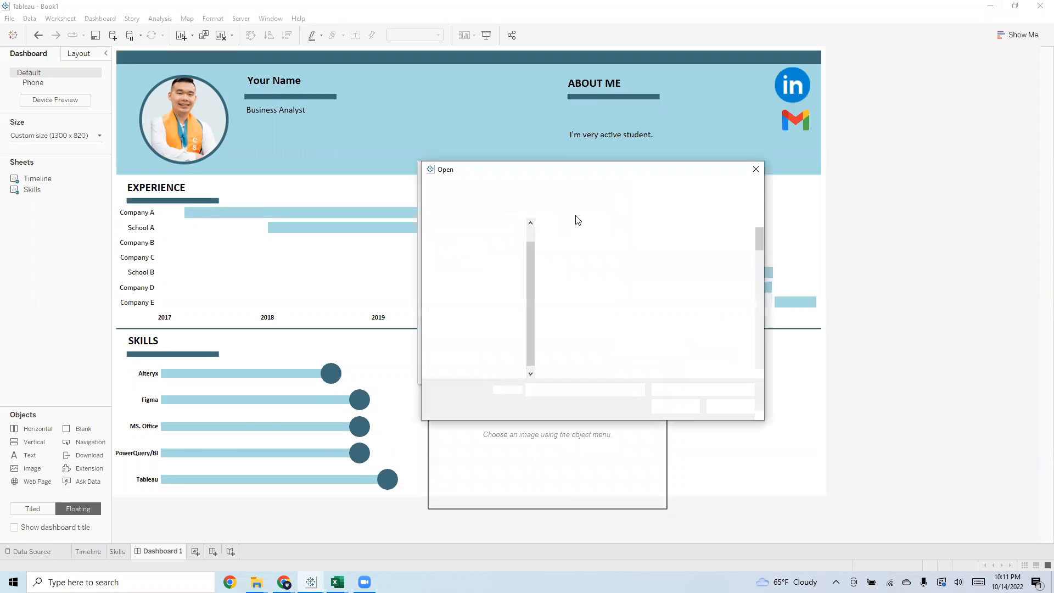
scroll(681, 294, down, 3)
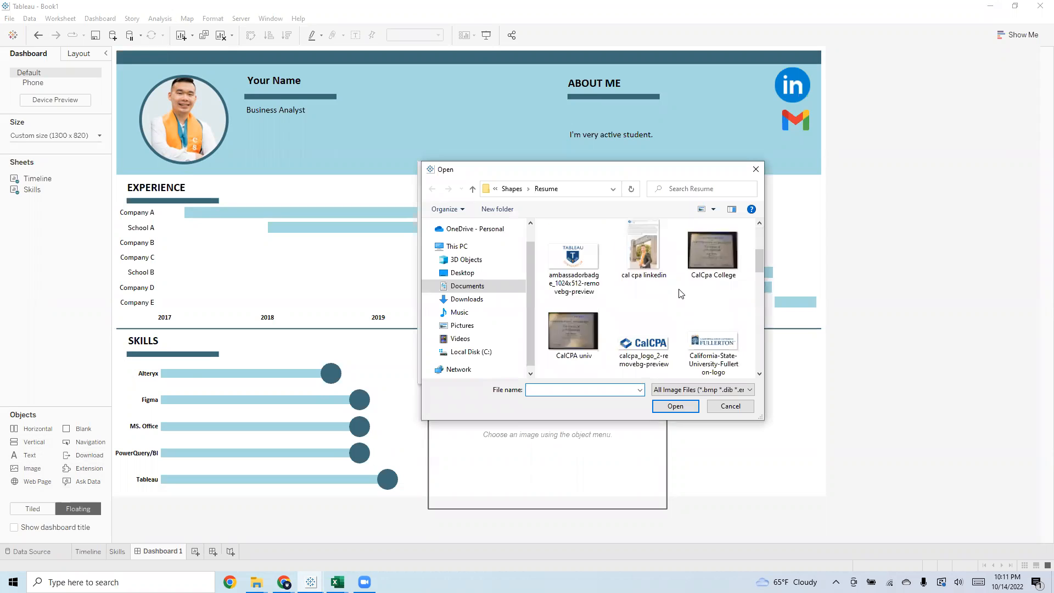
double_click(709, 254)
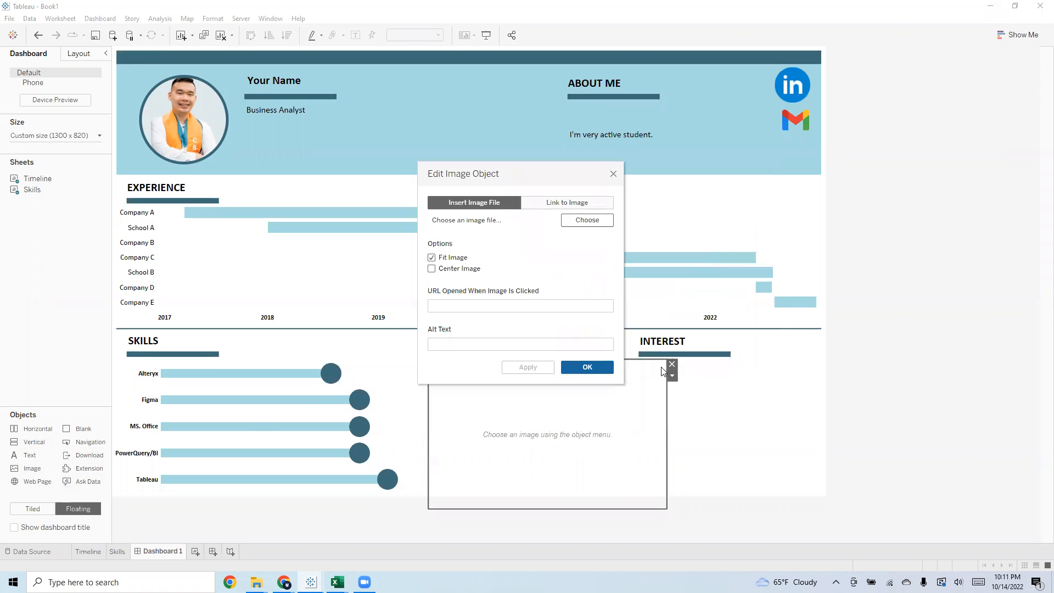
click(580, 366)
Shrink the Tableau ambassador badge object to a small box and position it just below the ACHIEVEMENT heading
drag(570, 507, 526, 401)
drag(667, 381, 462, 360)
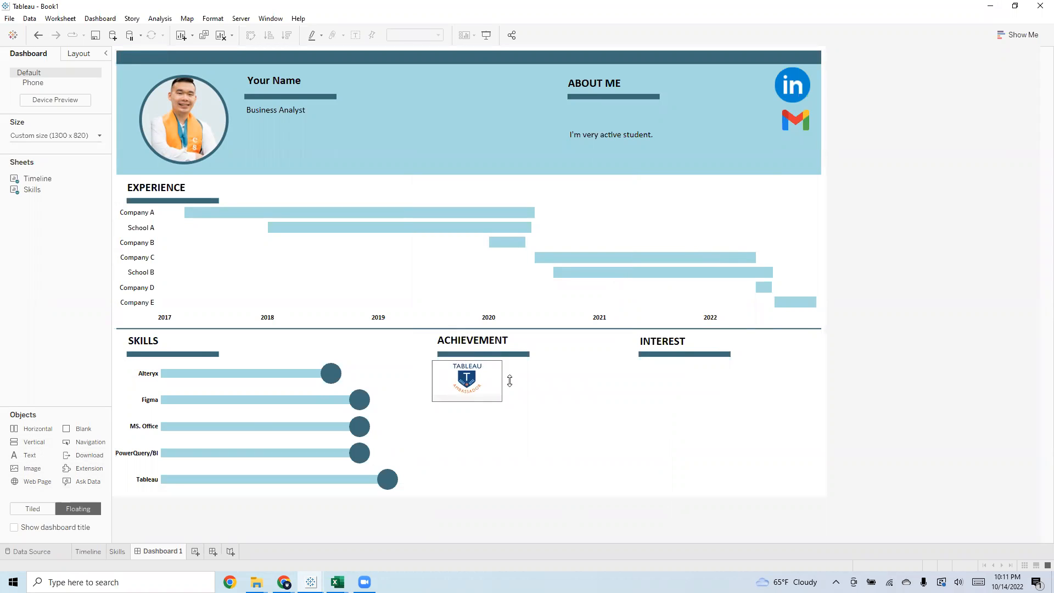
click(542, 435)
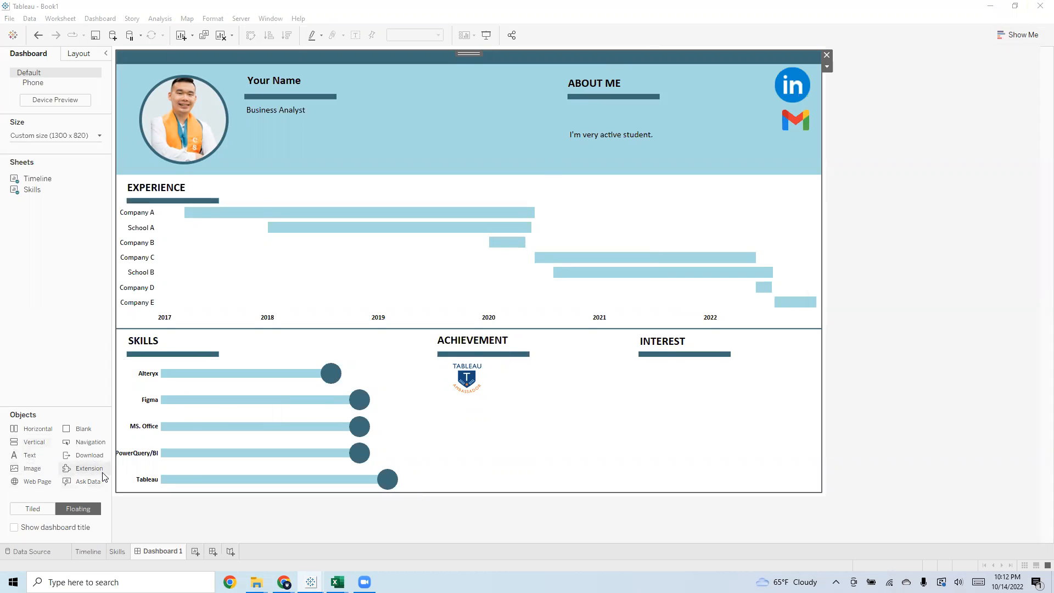
Add a floating image object under INTEREST with icons8-traveling-64.png from the Desktop's Tableau > Resume 2 folder and shrink it to a small box
drag(39, 472, 621, 358)
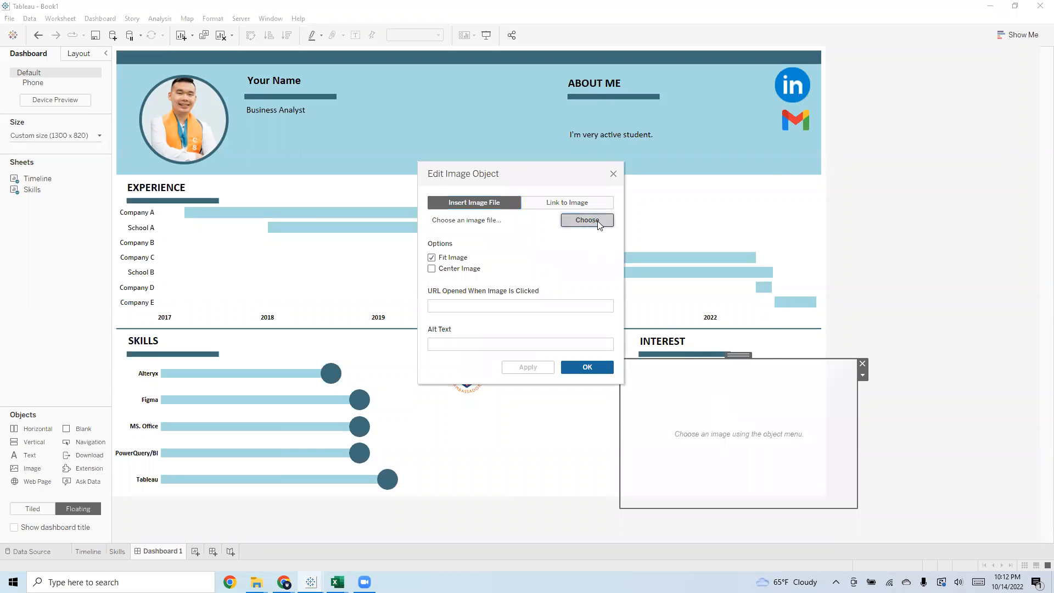
click(587, 220)
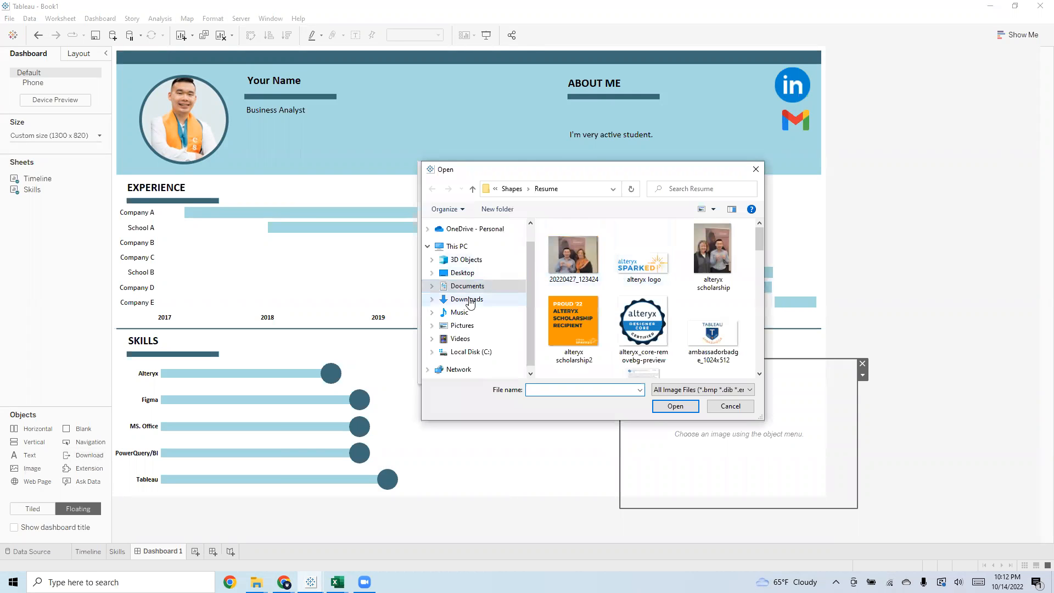
click(476, 272)
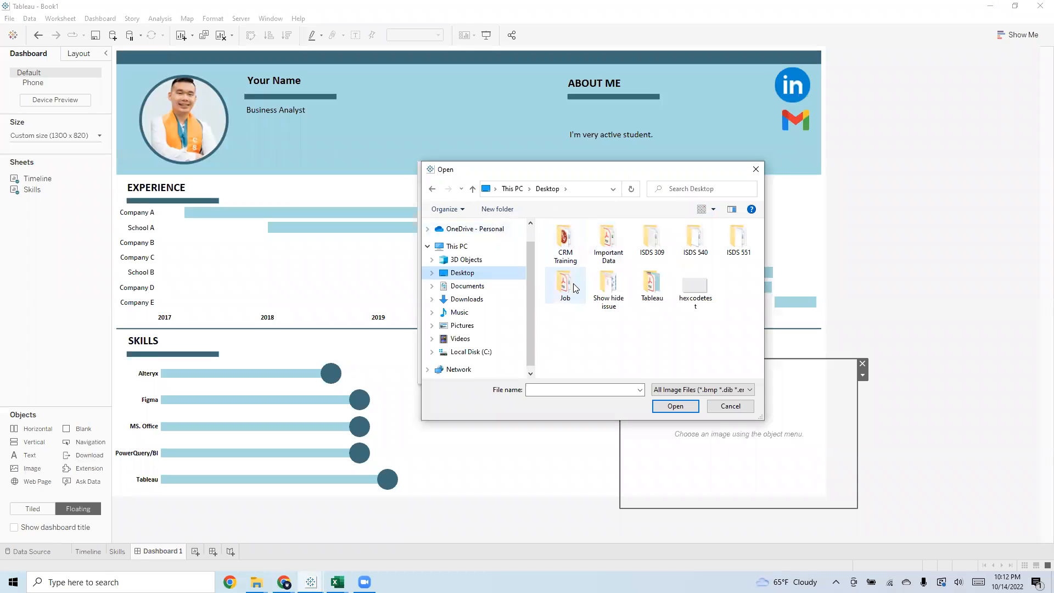
click(658, 281)
double_click(657, 281)
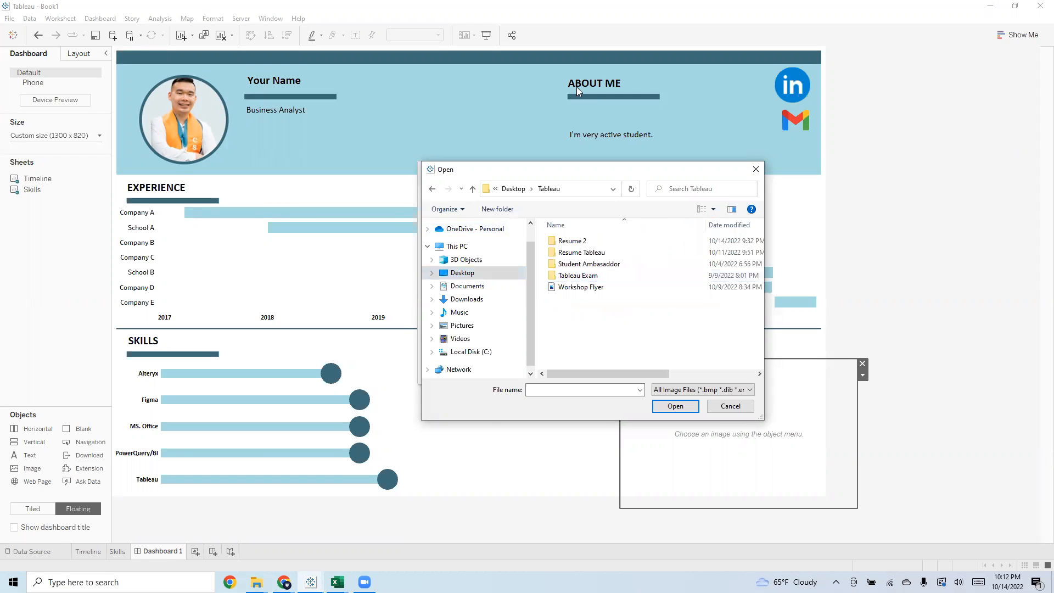
double_click(572, 240)
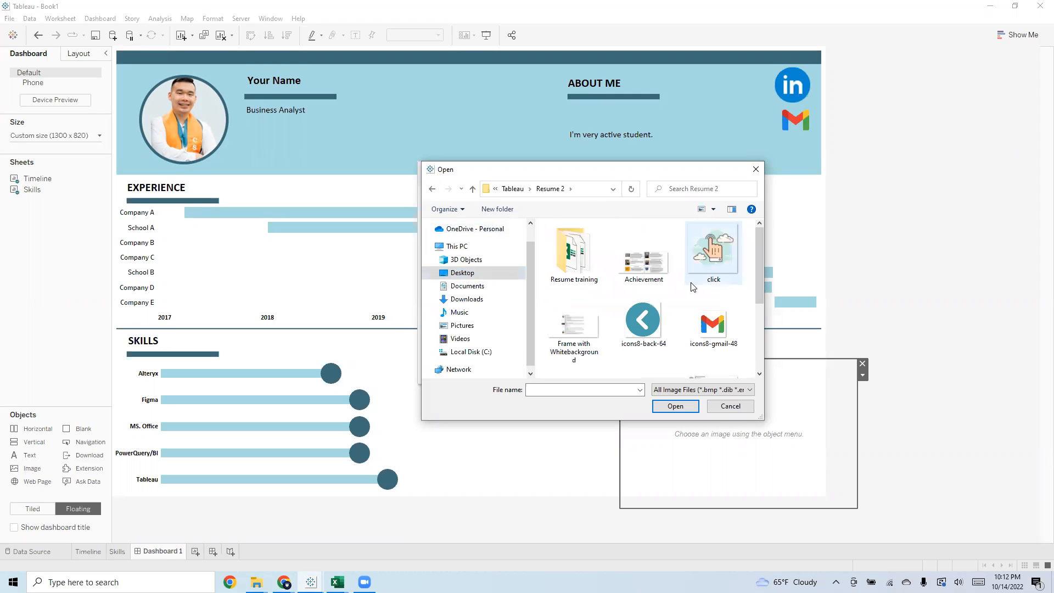
scroll(655, 276, down, 2)
double_click(655, 276)
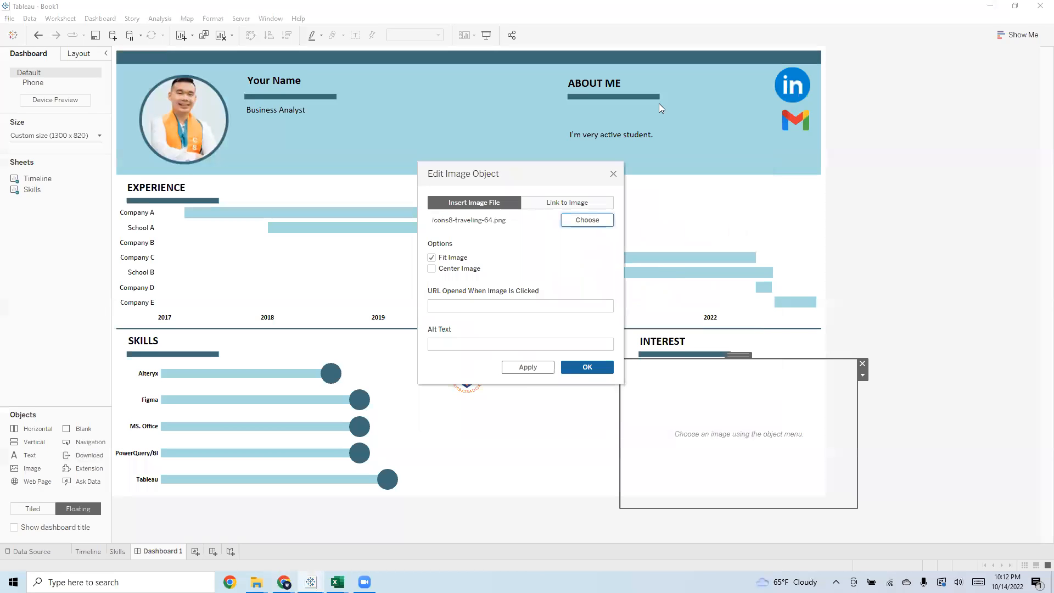
click(566, 369)
drag(857, 410, 723, 411)
drag(665, 510, 632, 375)
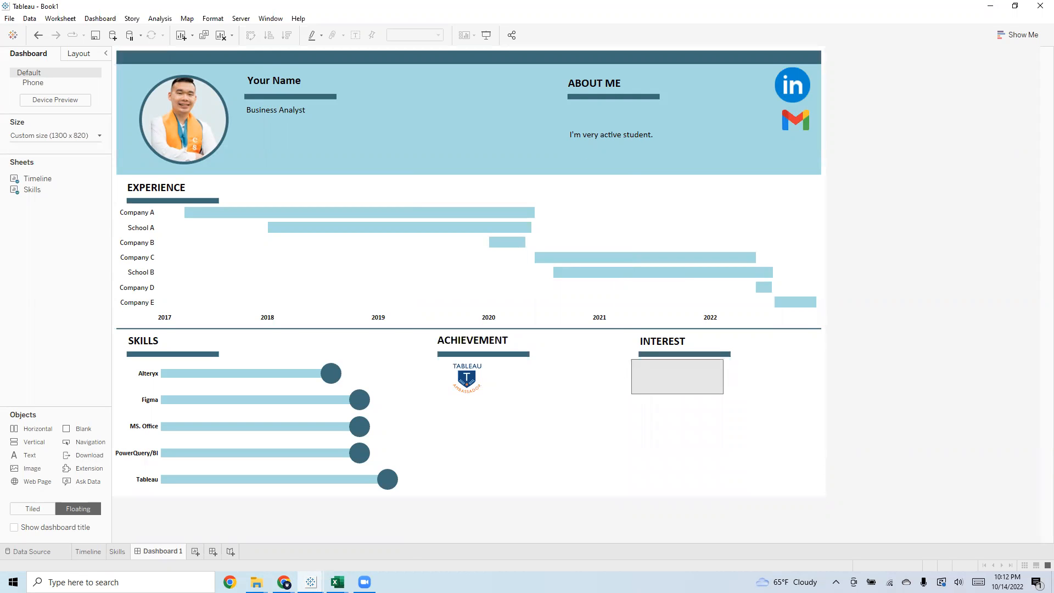
Switch to the Icons8 page in Chrome, search its icons for "reading", and return to Tableau
mouse_move(284, 581)
click(256, 522)
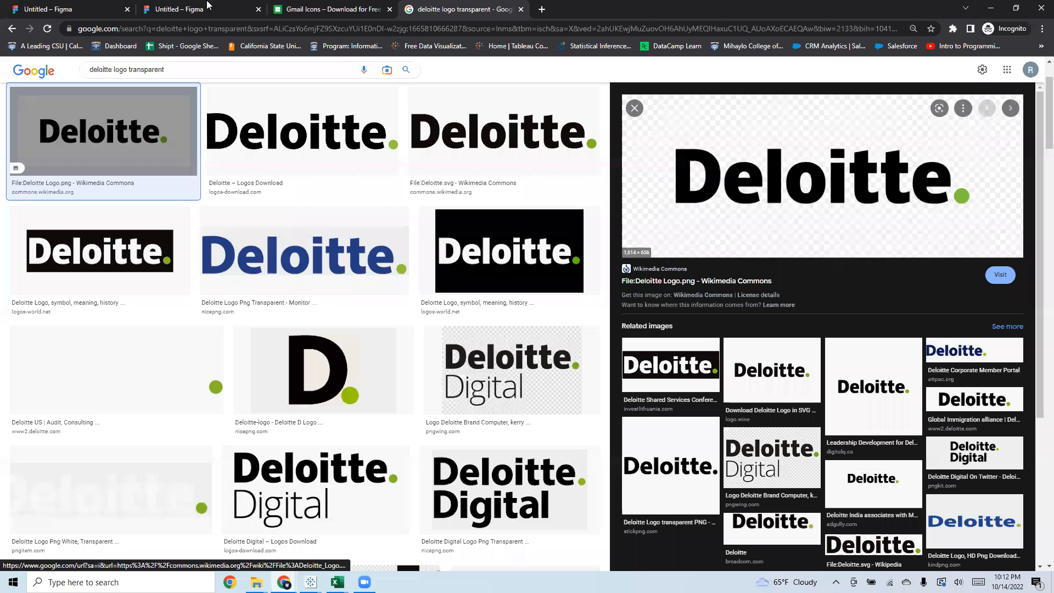
click(262, 6)
click(271, 7)
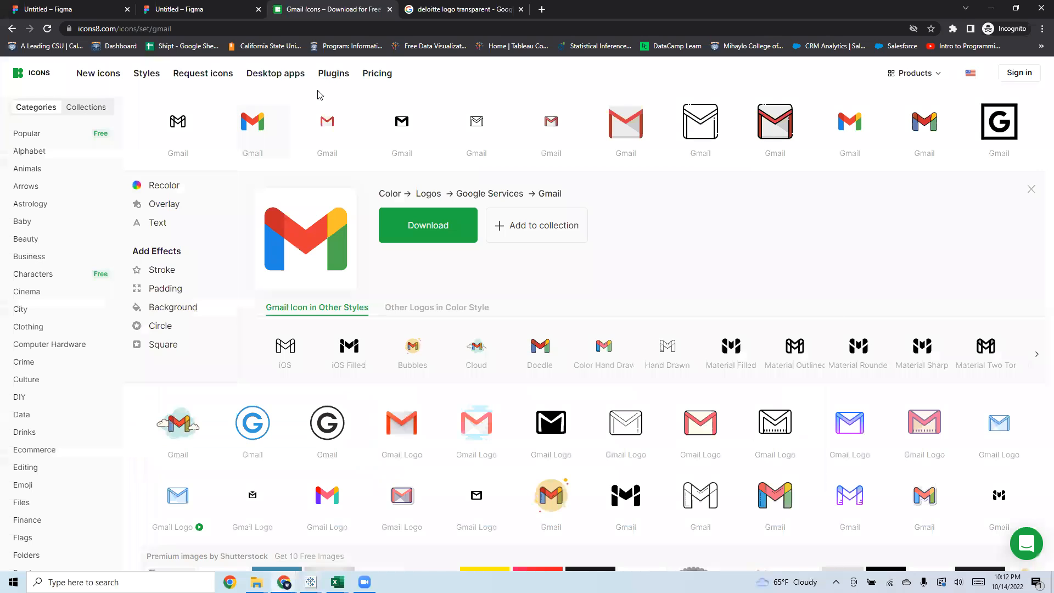
scroll(320, 95, up, 5)
click(254, 107)
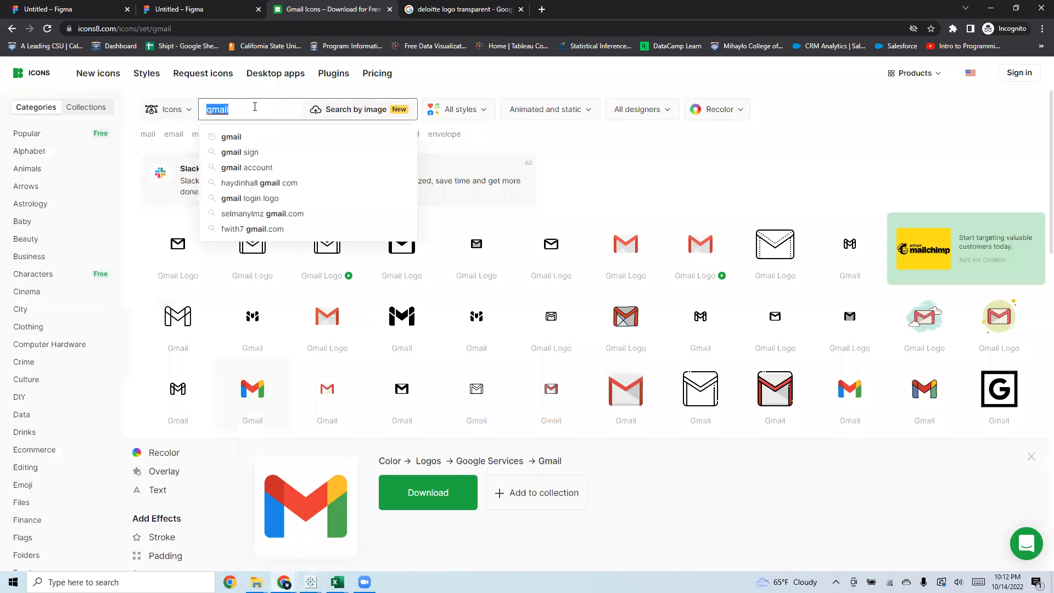
text(reading)
key(Return)
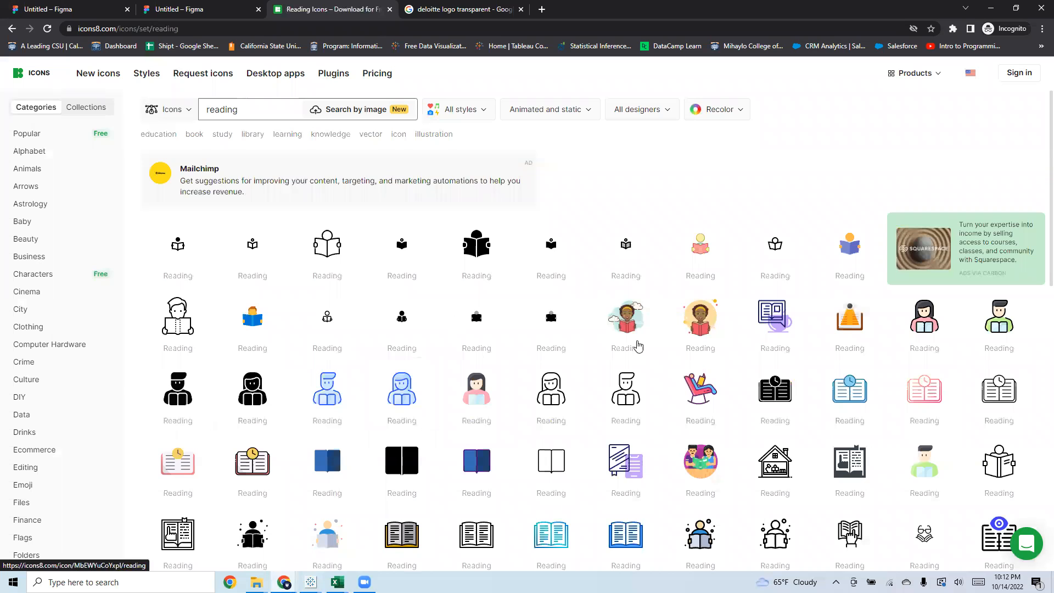
click(994, 7)
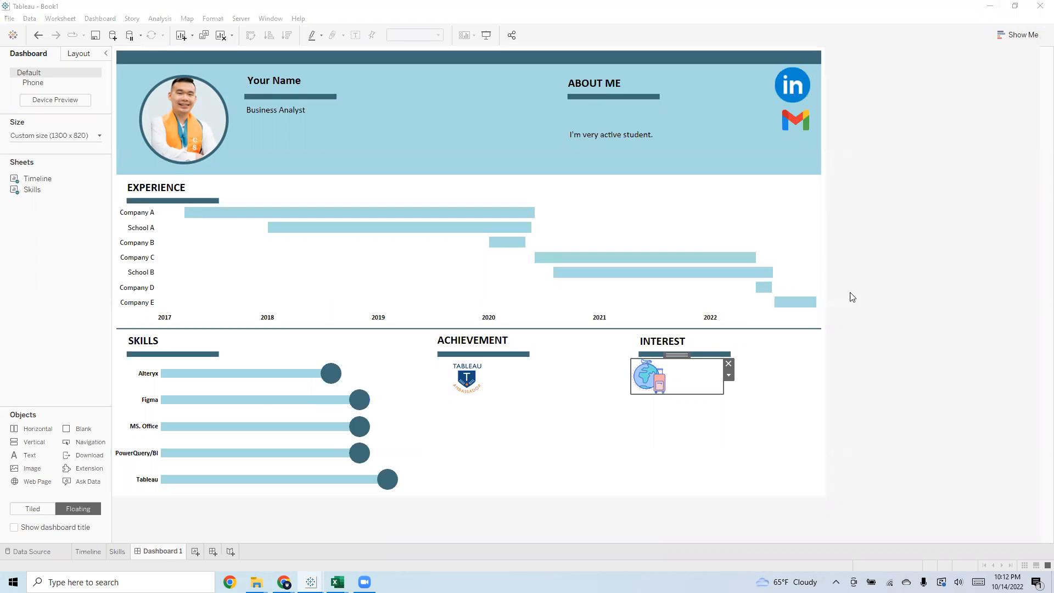
Switch to the Resume 2 workbook, maximize its window and show Dashboard 1 in presentation mode
click(871, 297)
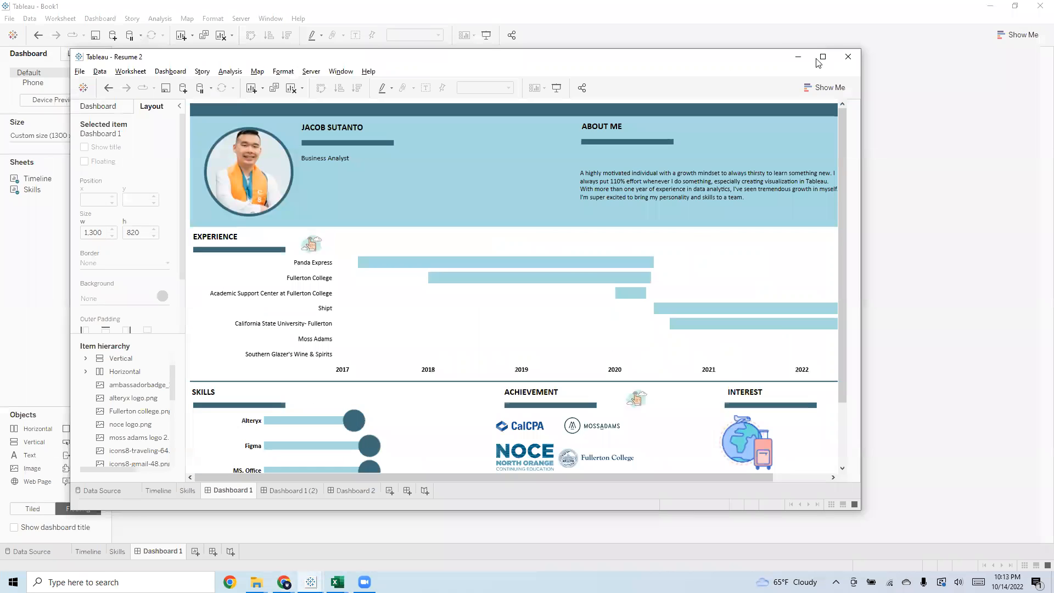
click(821, 59)
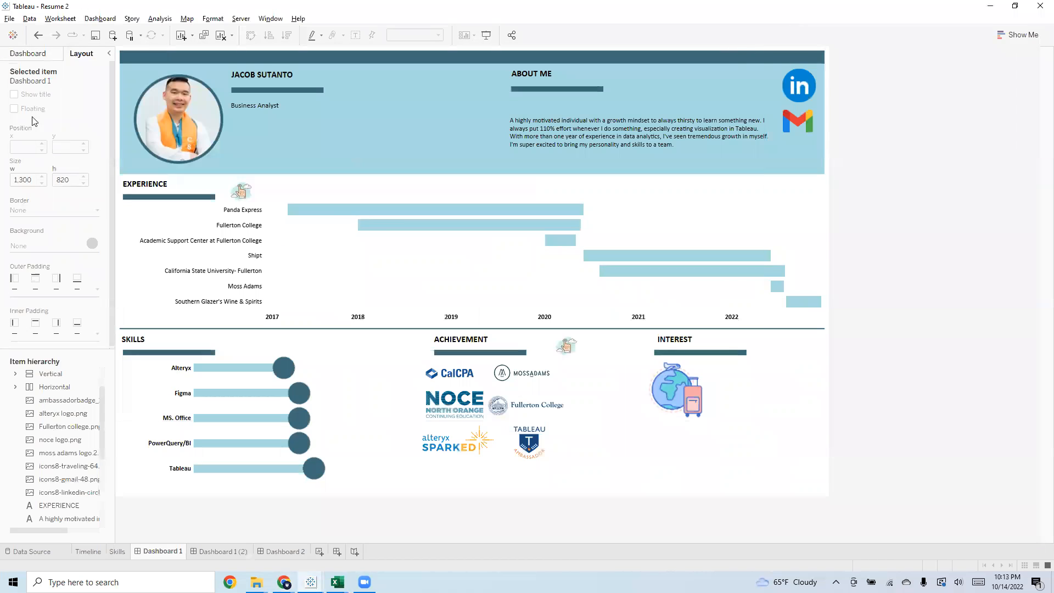
click(487, 35)
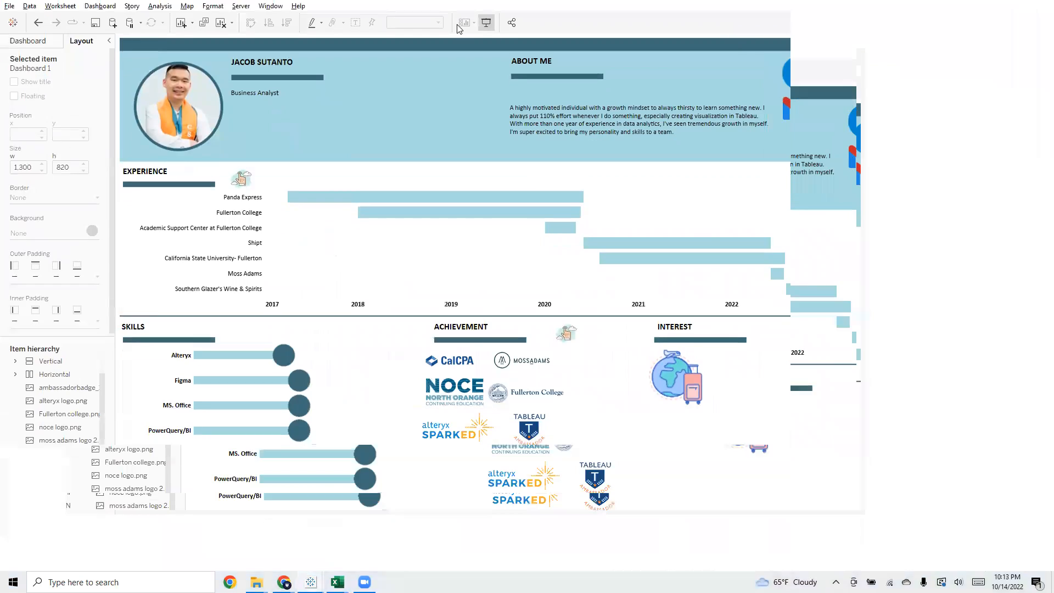
Test the hand icon beside the EXPERIENCE heading by activating it repeatedly in the presented dashboard
click(288, 209)
click(288, 209)
click(288, 209)
click(288, 209)
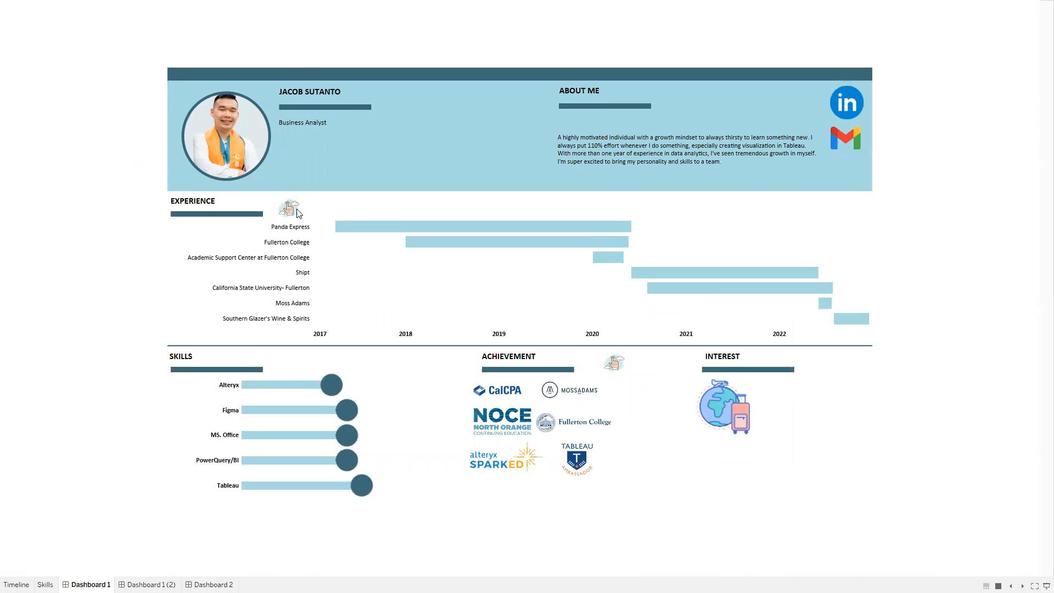
click(294, 213)
click(290, 209)
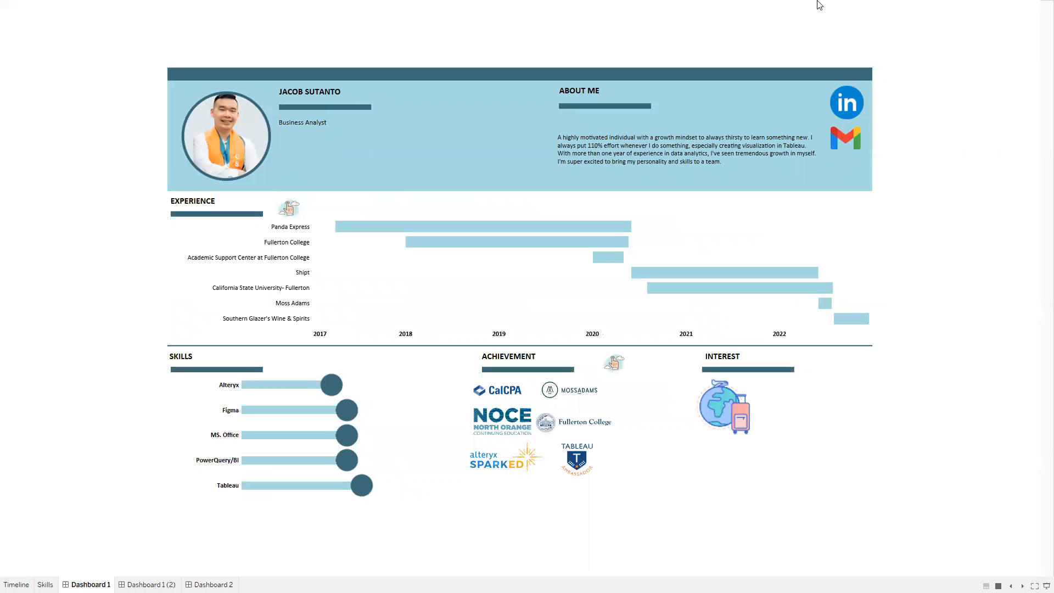